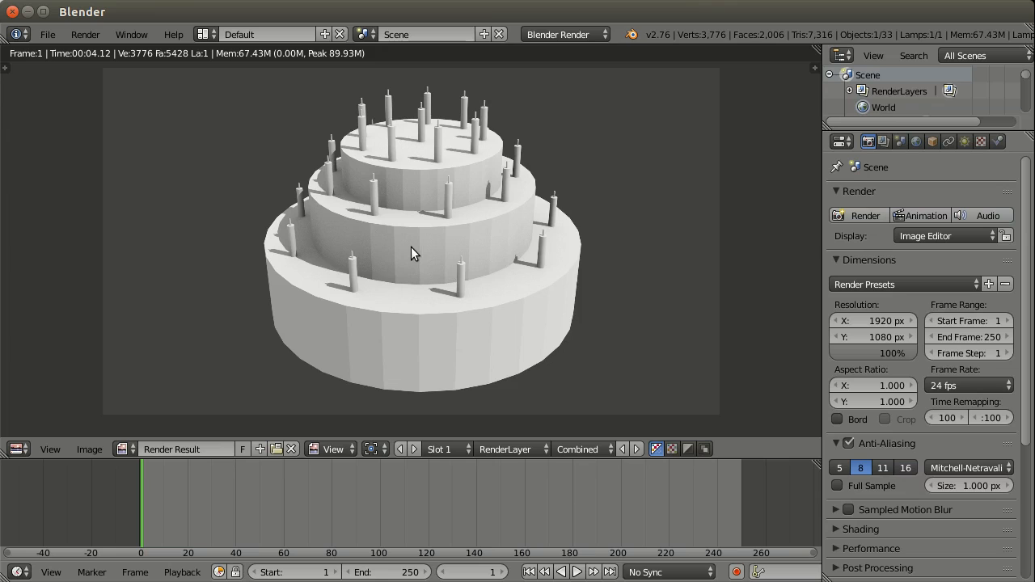
# Step: Start a new scene by reloading the start-up file in place of the cake render
pyautogui.click(49, 37)
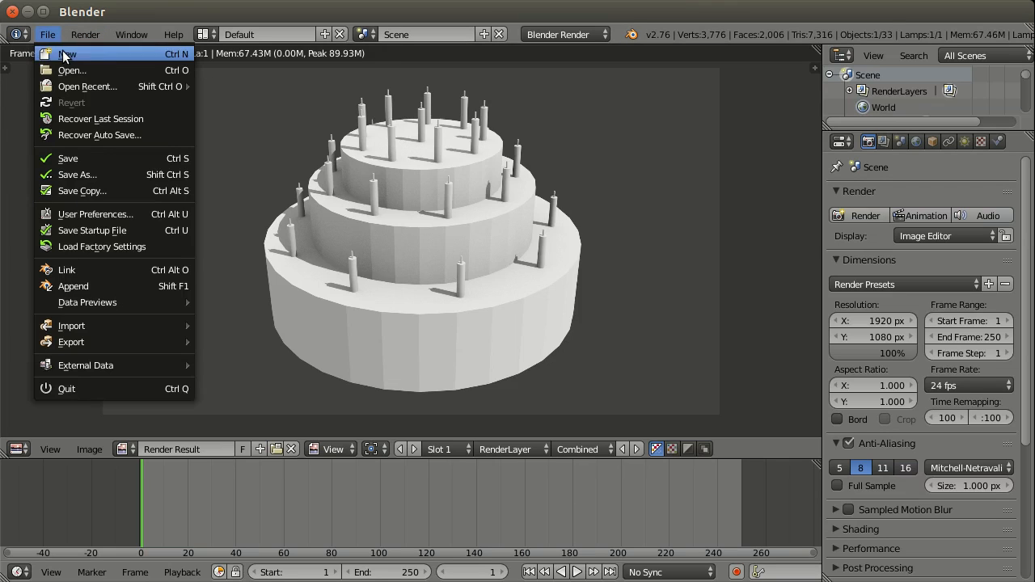
pyautogui.click(68, 59)
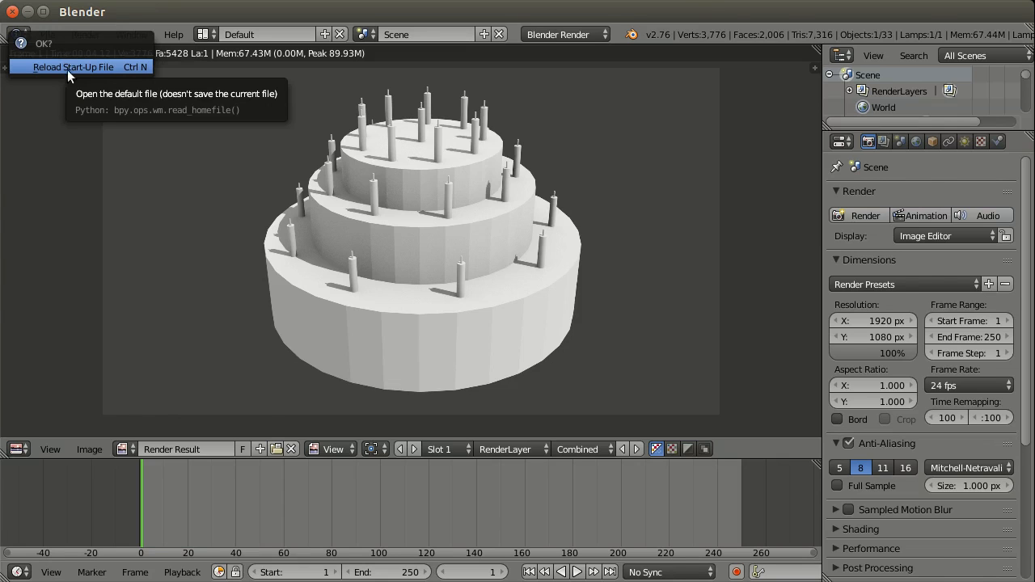
pyautogui.click(67, 69)
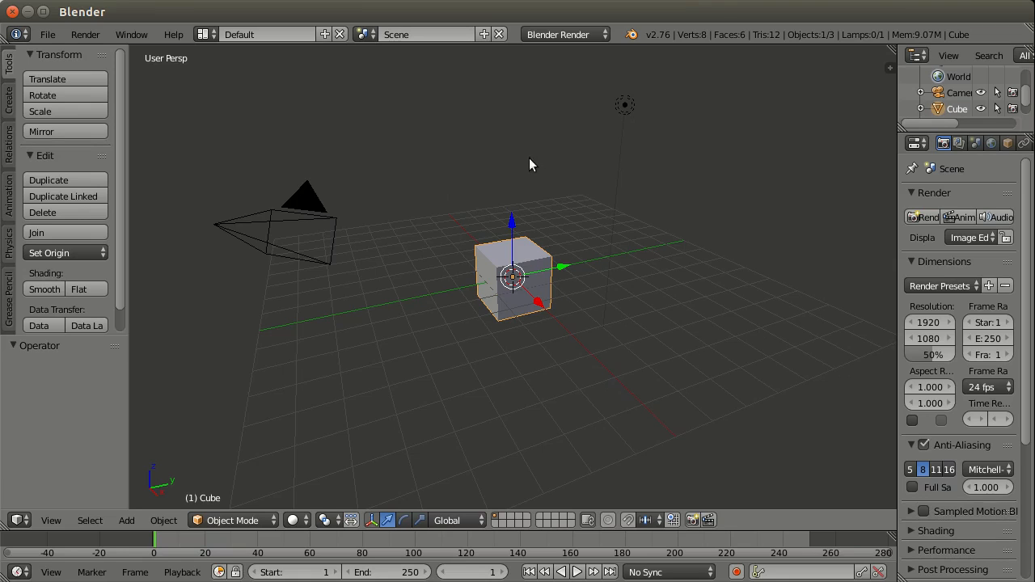
# Step: Select the lamp, camera and cube in turn several times, finishing with the camera selected
pyautogui.rightClick(624, 105)
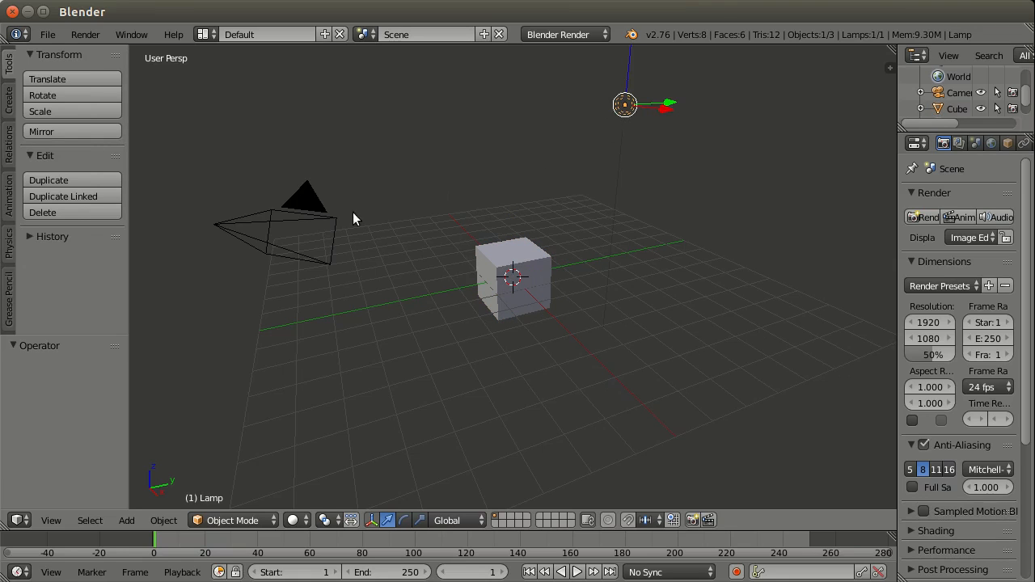
pyautogui.rightClick(333, 227)
pyautogui.rightClick(504, 273)
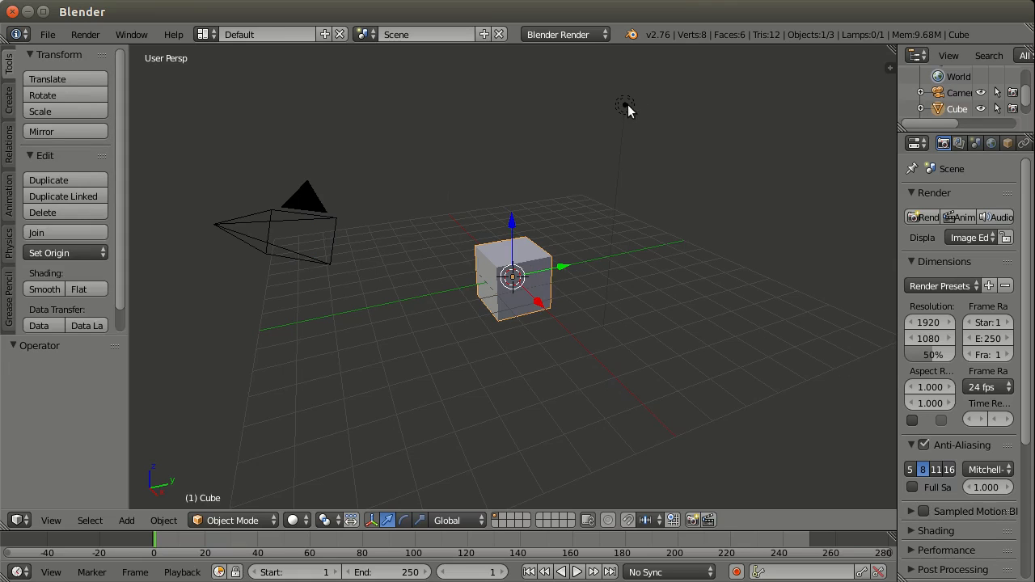
pyautogui.rightClick(627, 105)
pyautogui.rightClick(293, 214)
pyautogui.rightClick(519, 253)
pyautogui.rightClick(628, 108)
pyautogui.rightClick(314, 229)
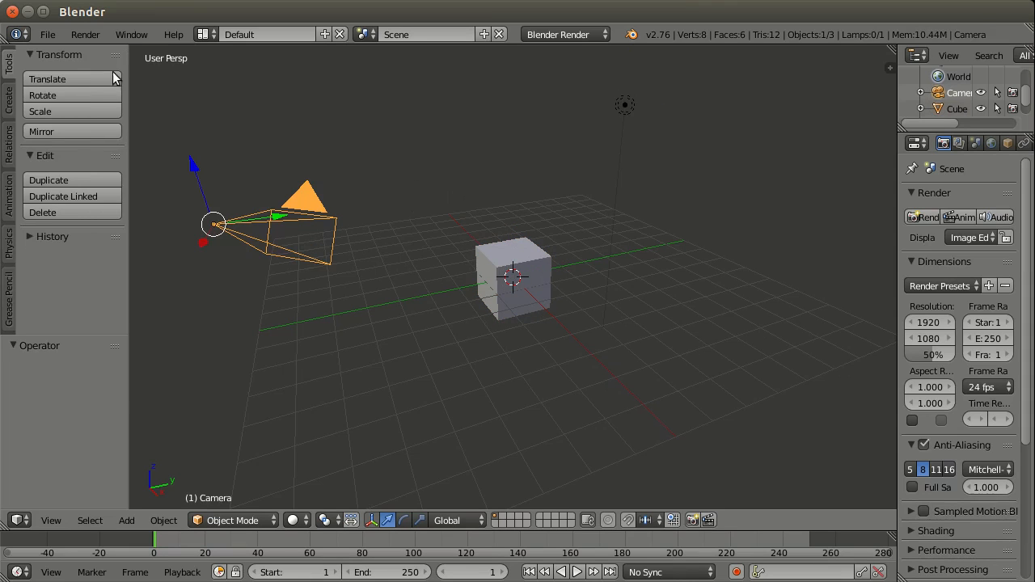
# Step: Examine the mouse selection setting in the Input section of the user preferences and close the preferences
pyautogui.click(47, 34)
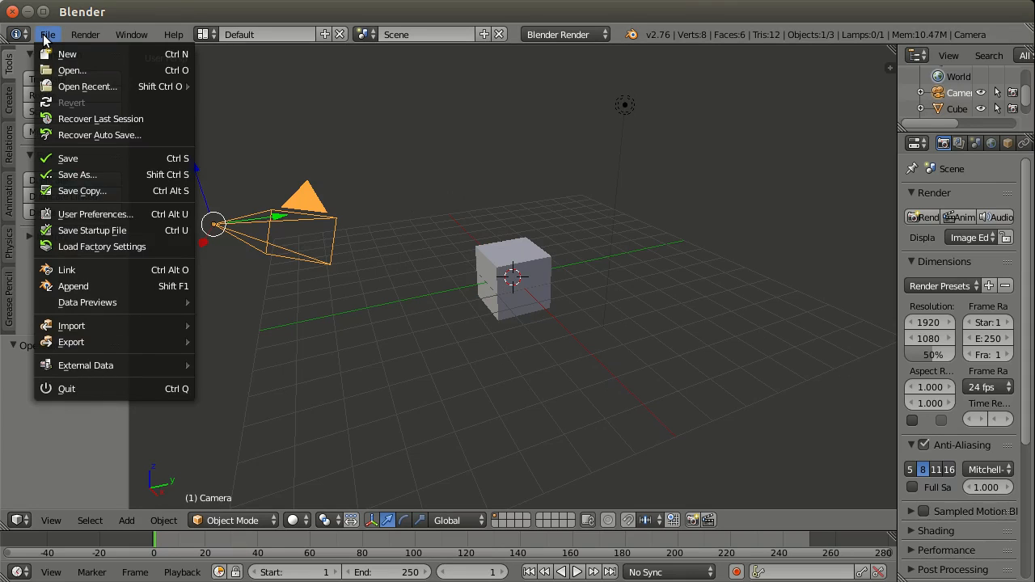
pyautogui.click(46, 35)
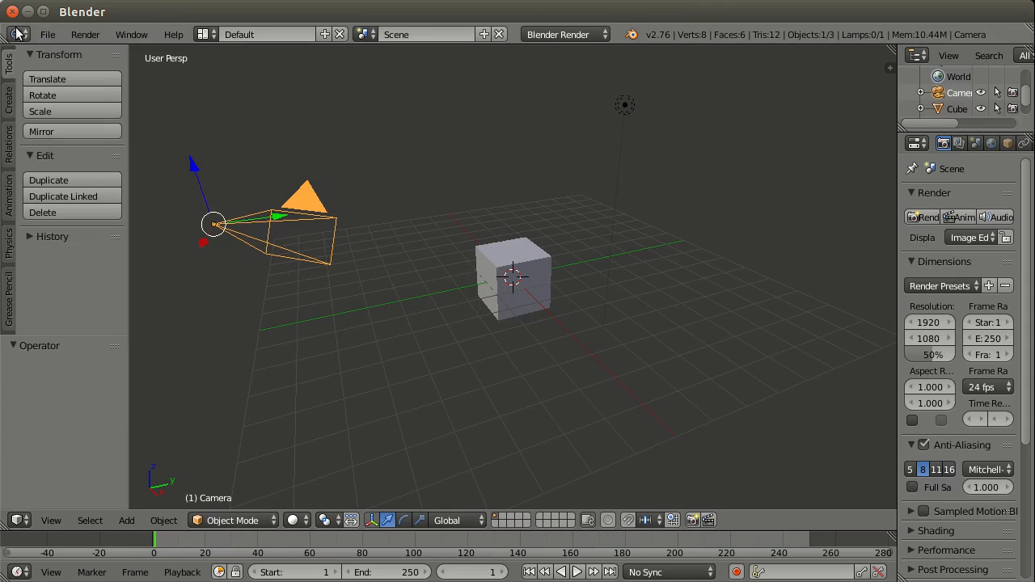
pyautogui.click(15, 34)
pyautogui.click(69, 328)
pyautogui.click(48, 36)
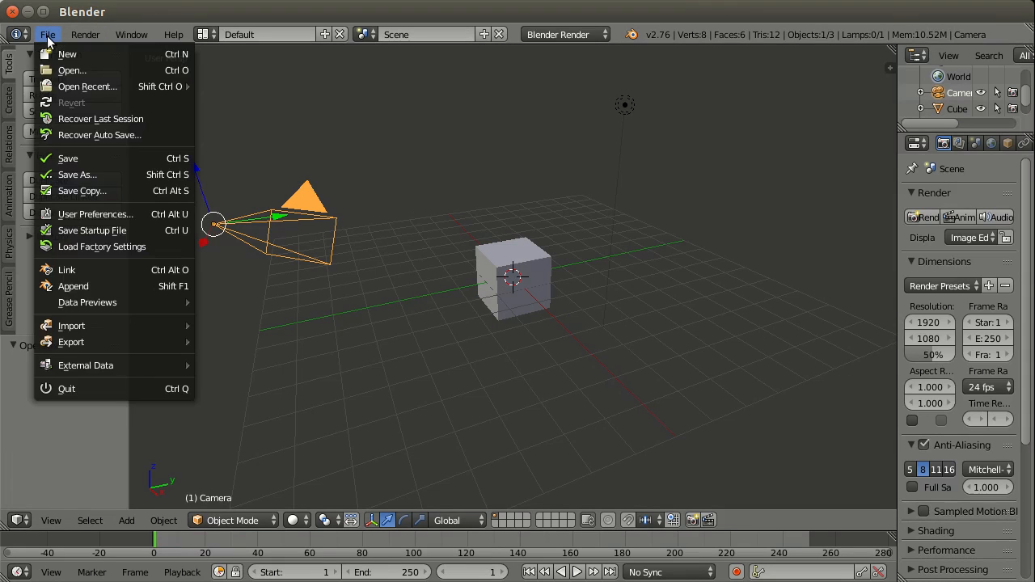
pyautogui.click(101, 212)
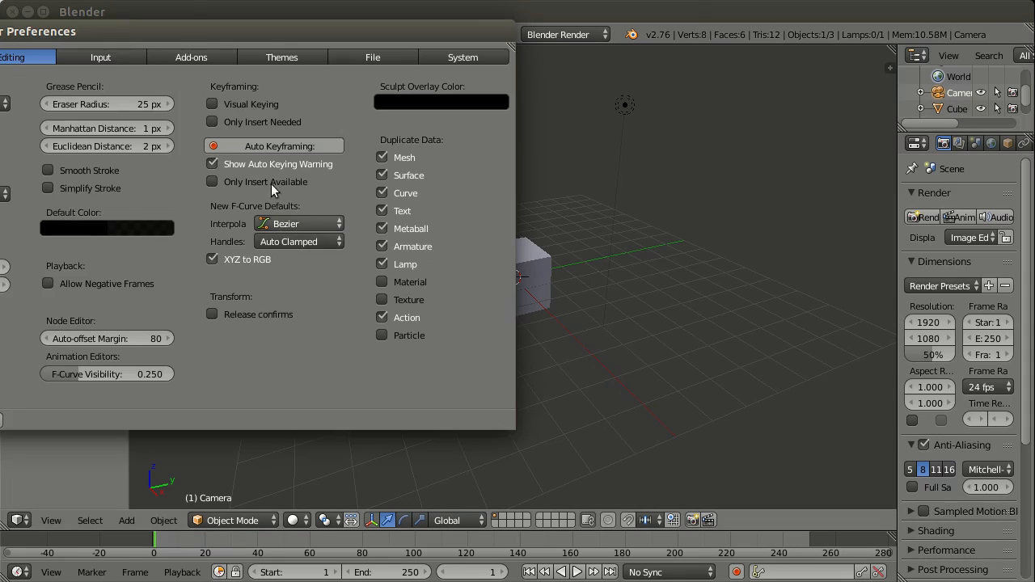
pyautogui.moveTo(123, 25); pyautogui.dragTo(468, 74)
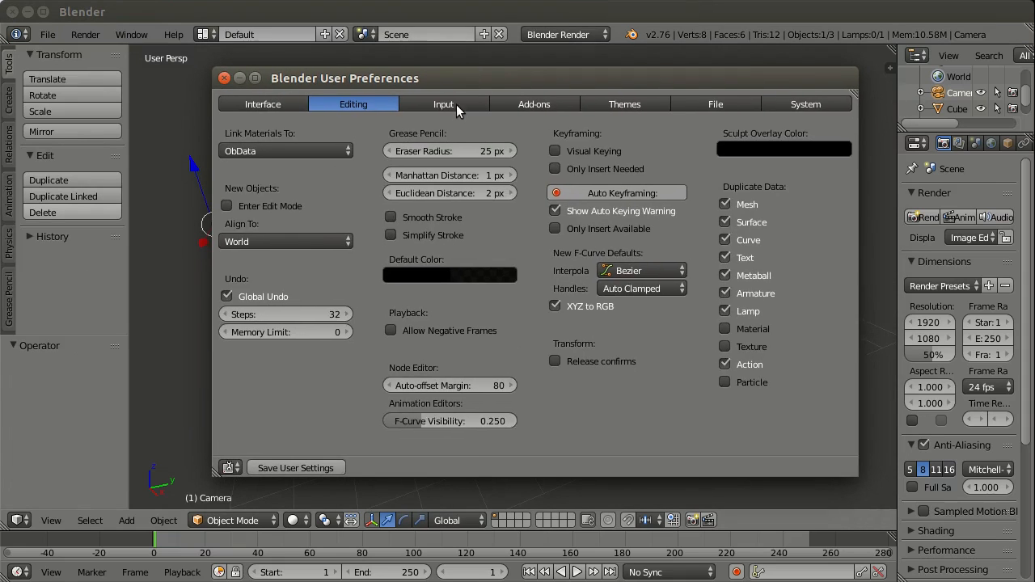
pyautogui.click(456, 105)
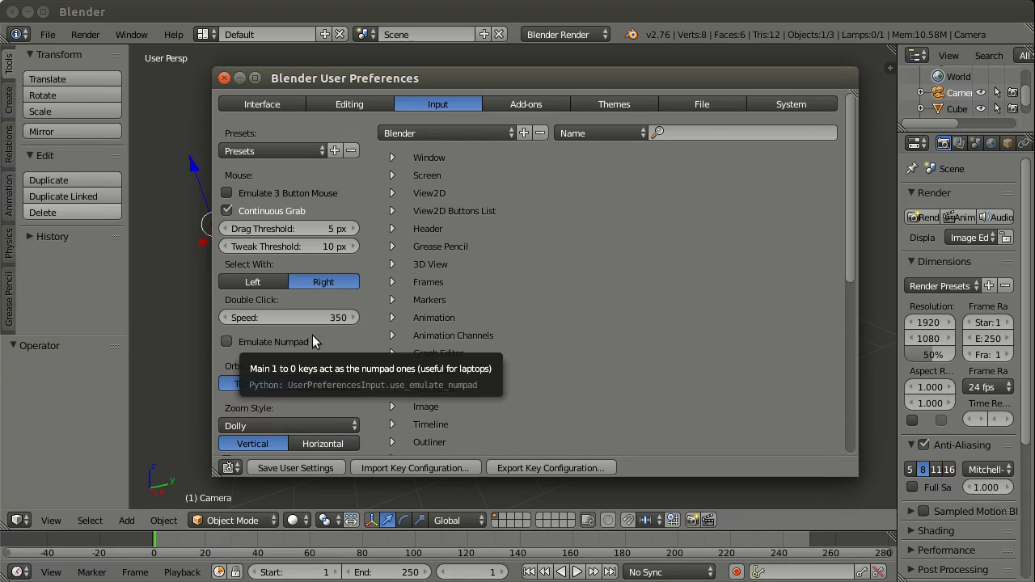
pyautogui.click(224, 77)
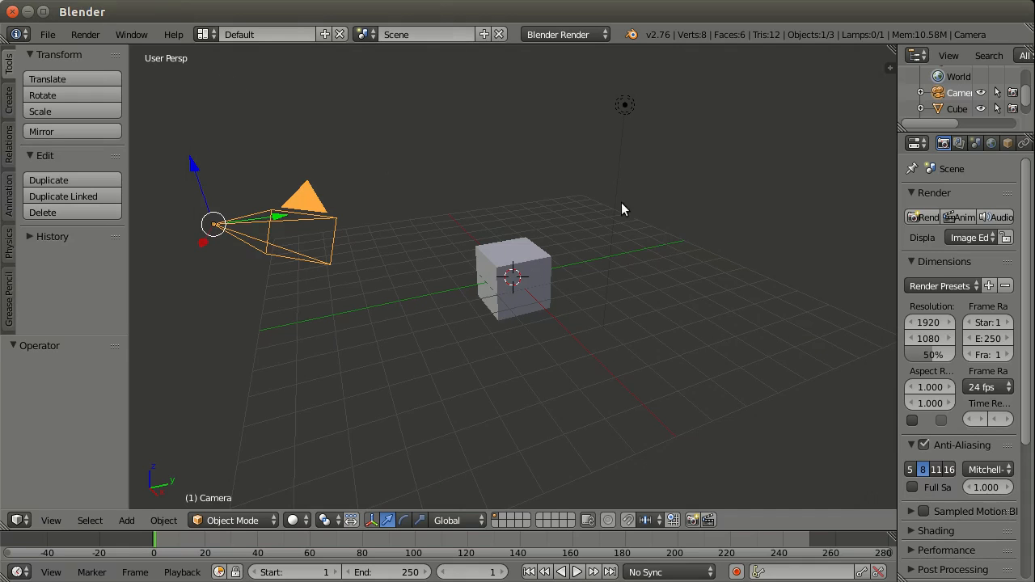
# Step: Alternate the selection between the cube and the lamp, ending on the camera
pyautogui.rightClick(550, 272)
pyautogui.rightClick(624, 106)
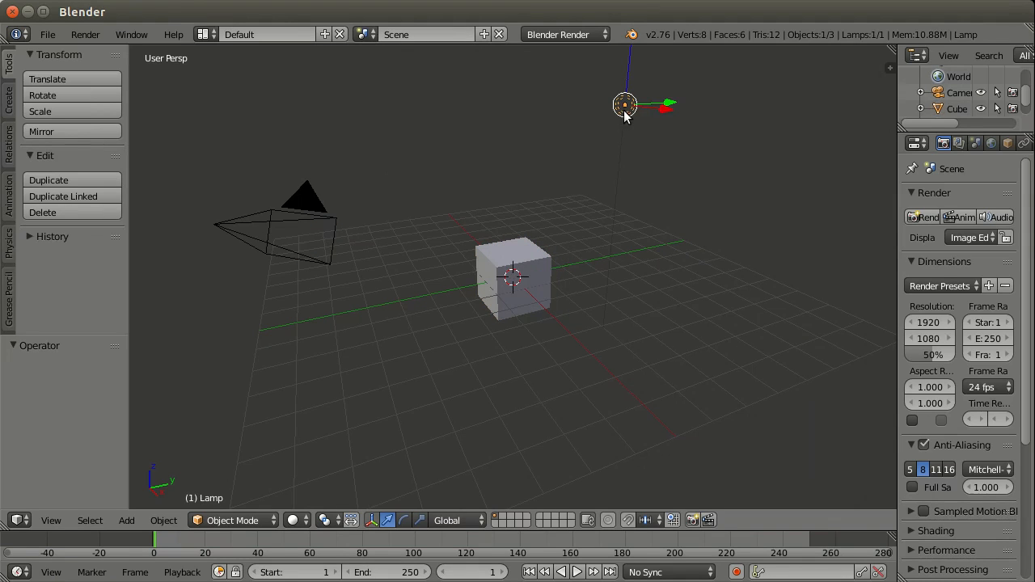
pyautogui.rightClick(536, 269)
pyautogui.rightClick(335, 224)
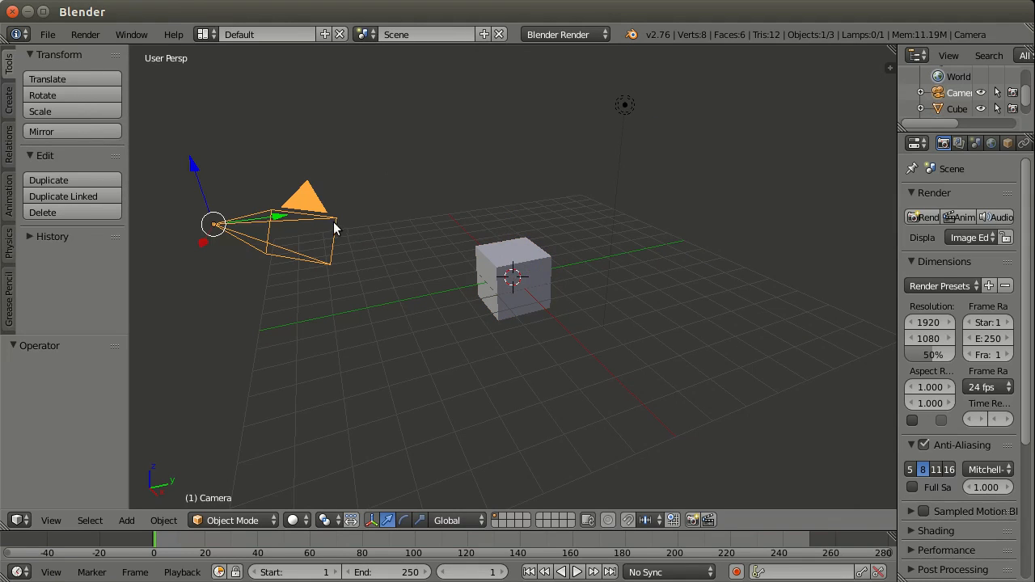
# Step: Place the 3D cursor at several different spots around the cube
pyautogui.click(529, 218)
pyautogui.click(424, 268)
pyautogui.click(677, 336)
pyautogui.click(538, 228)
pyautogui.click(427, 285)
pyautogui.click(597, 276)
# Step: Search the operators for "curs" and run Snap Cursor to Center to return the 3D cursor to the origin
pyautogui.press('space')
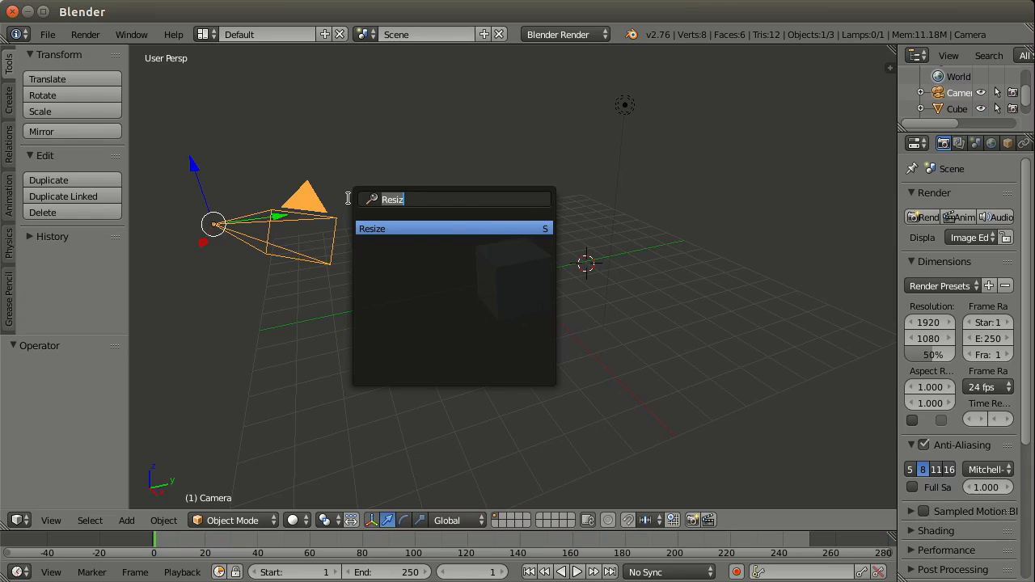
pyautogui.press('BackSpace')
pyautogui.write('sna')
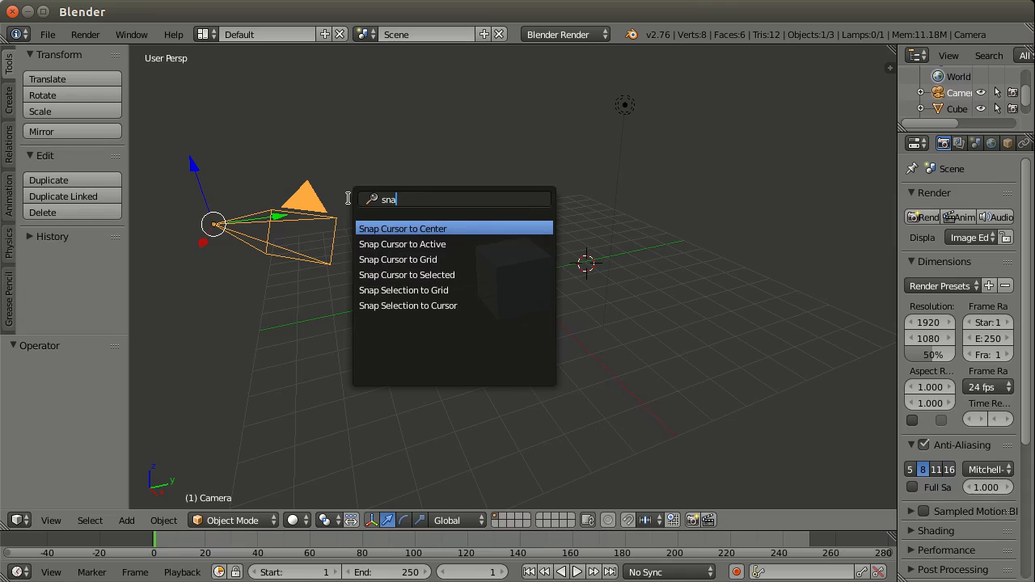
pyautogui.press('BackSpace')
pyautogui.press('BackSpace')
pyautogui.press('BackSpace')
pyautogui.write('curs')
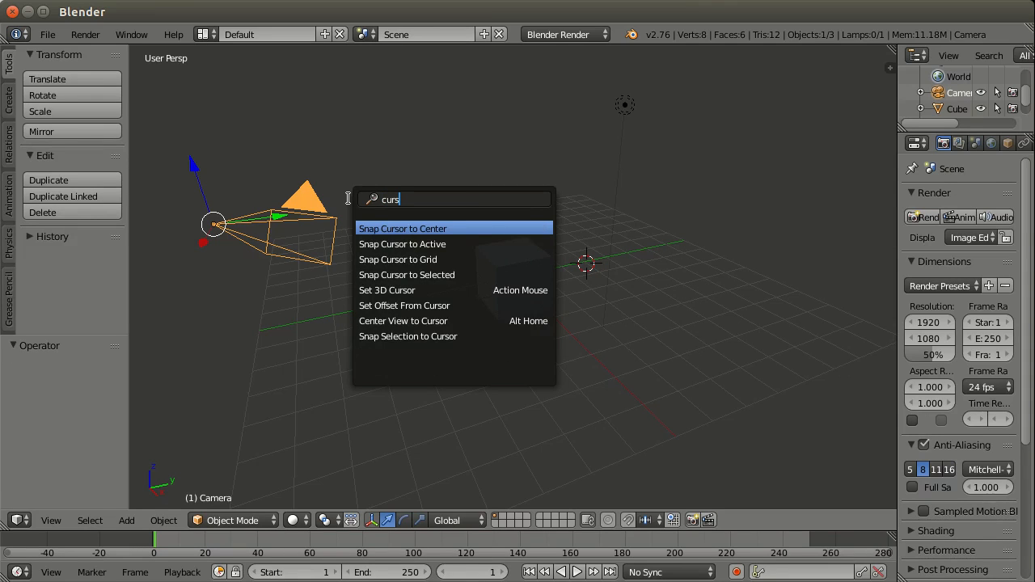
pyautogui.press('Return')
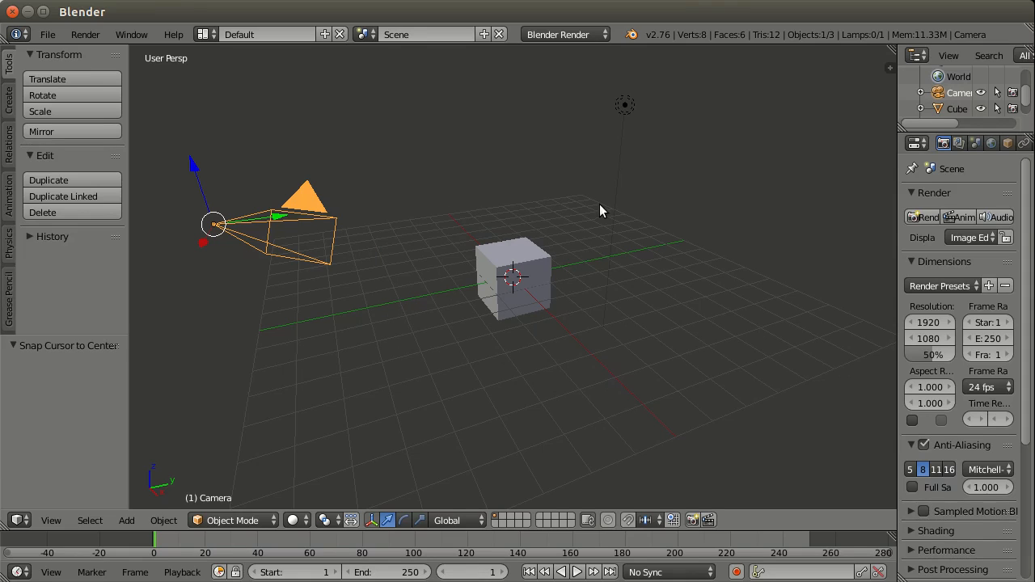
# Step: Select the cube and switch the selection to the lamp
pyautogui.rightClick(546, 257)
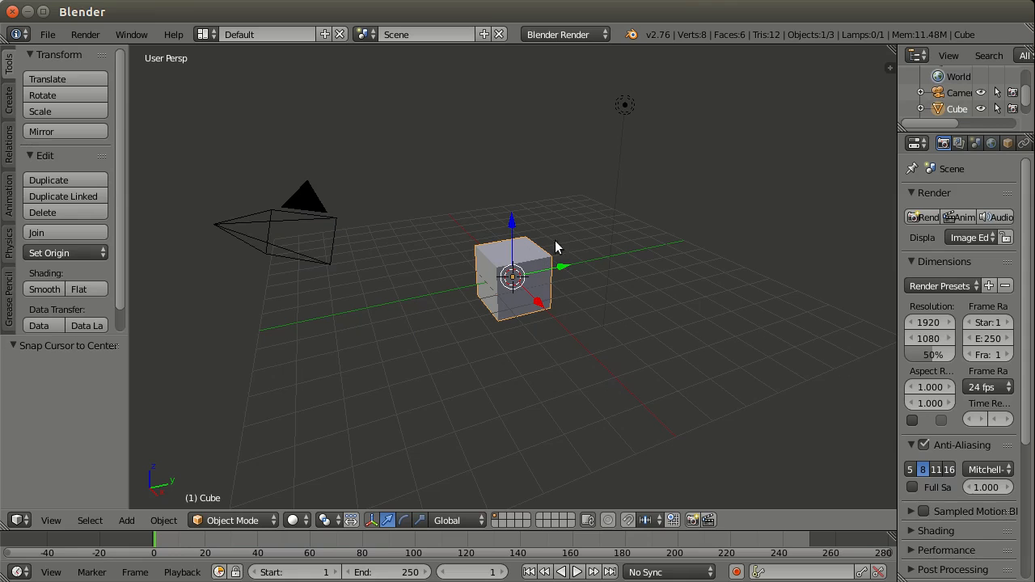
pyautogui.rightClick(626, 107)
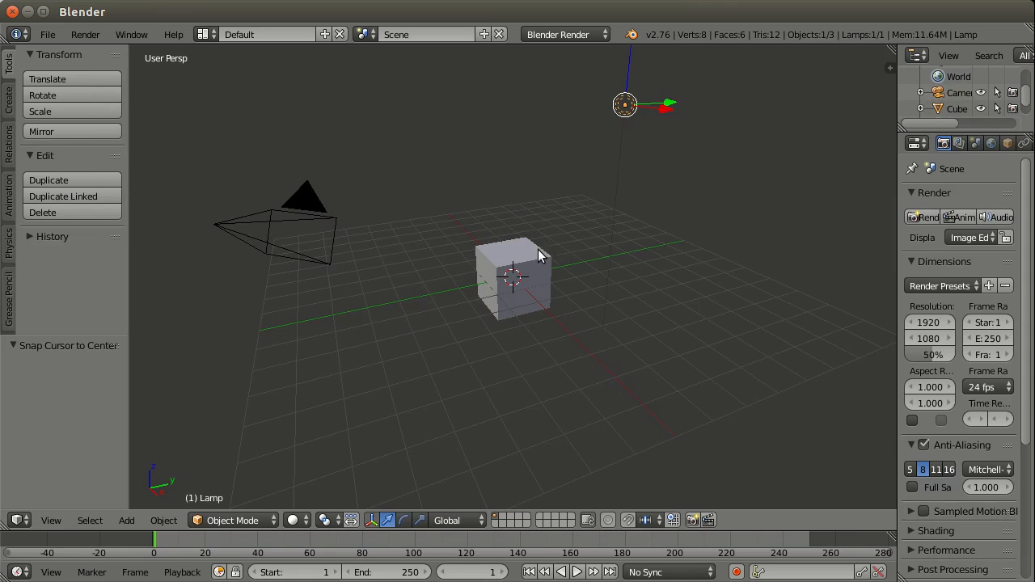
# Step: Examine the cube, camera and lamp from different angles and distances by orbiting, panning and zooming the 3D view
pyautogui.moveTo(675, 219); pyautogui.dragTo(555, 228, button='middle')
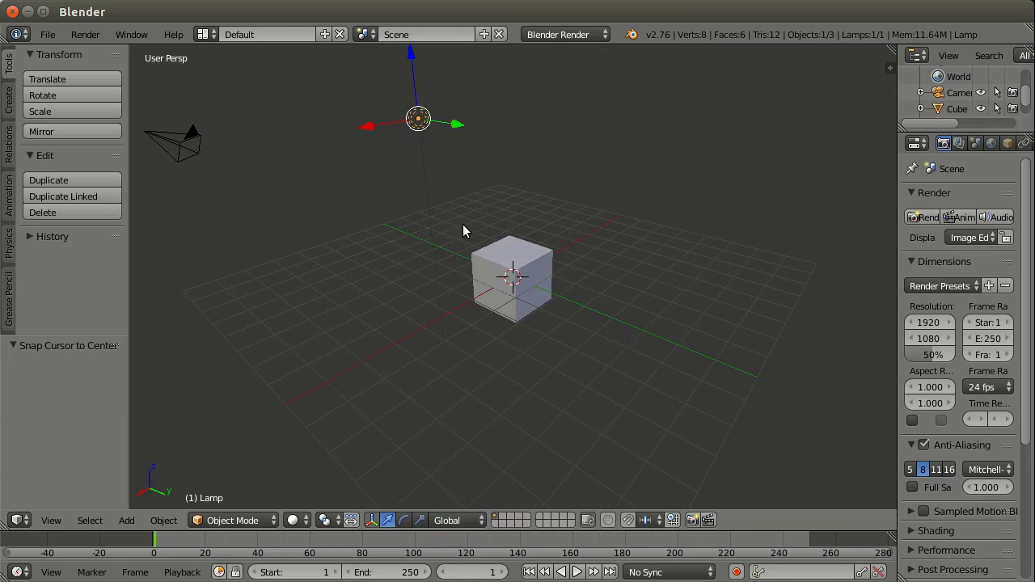
pyautogui.moveTo(411, 247); pyautogui.dragTo(456, 212, button='middle')
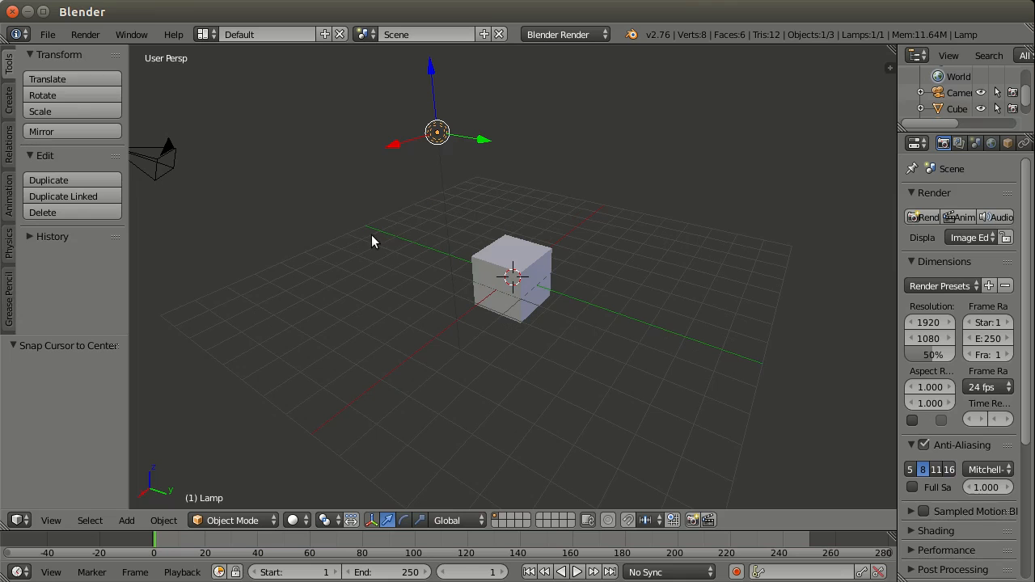
pyautogui.moveTo(371, 232); pyautogui.dragTo(702, 213, button='middle')
pyautogui.scroll(4, 551, 306)
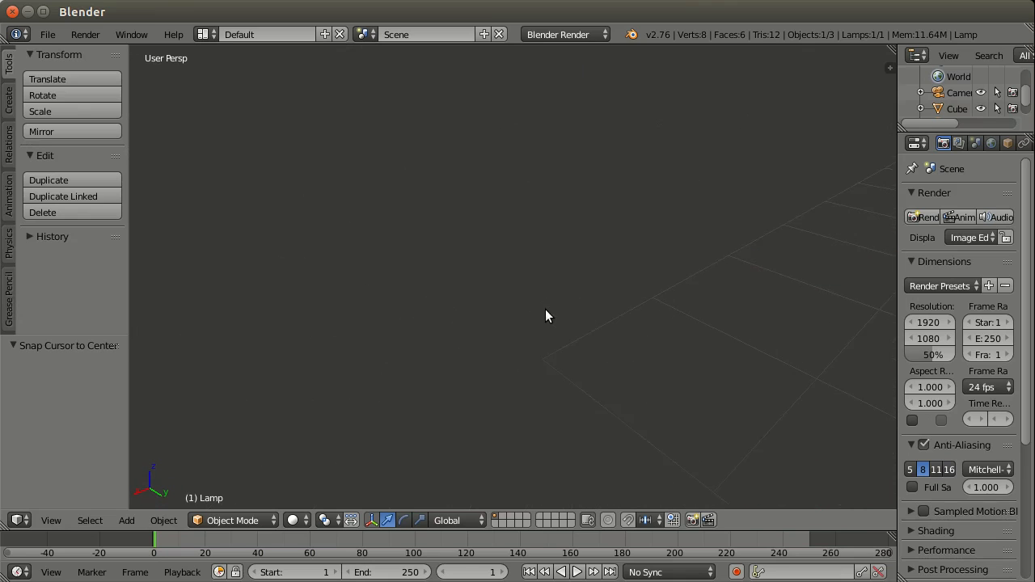
pyautogui.moveTo(662, 281); pyautogui.dragTo(711, 212, button='middle')
pyautogui.scroll(3, 645, 238)
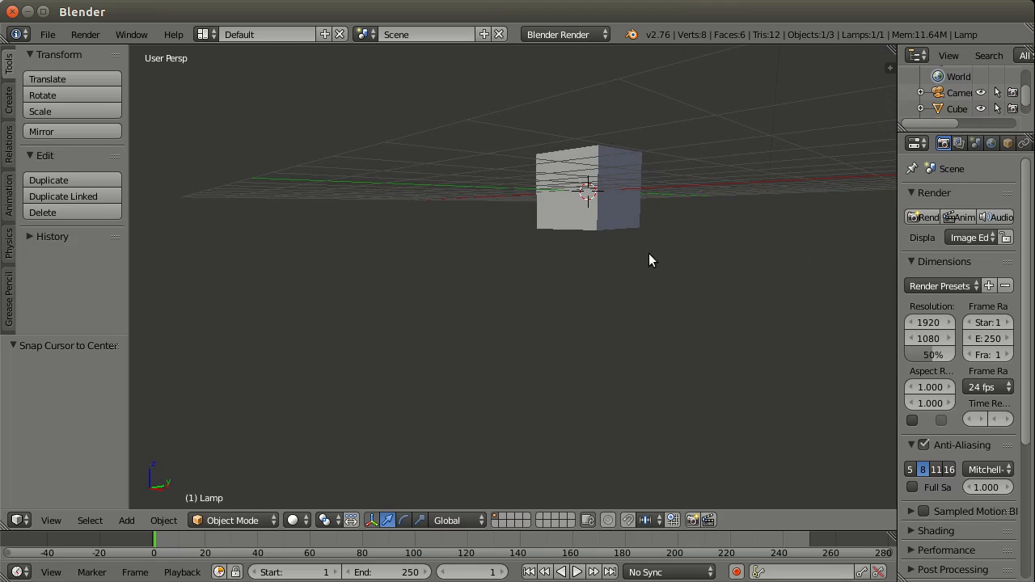
pyautogui.moveTo(648, 260); pyautogui.dragTo(582, 395, button='middle')
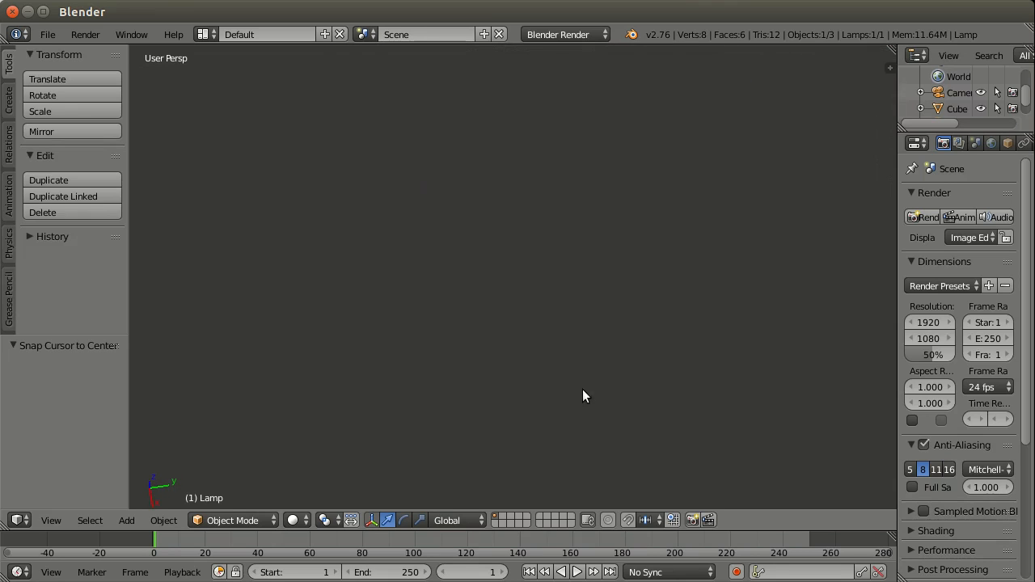
pyautogui.moveTo(572, 289); pyautogui.dragTo(418, 273, button='middle')
pyautogui.moveTo(428, 276)
pyautogui.mouseDown(button='middle')
pyautogui.moveTo(445, 279)
pyautogui.moveTo(422, 267)
pyautogui.mouseUp(button='middle')
pyautogui.scroll(-4, 423, 267)
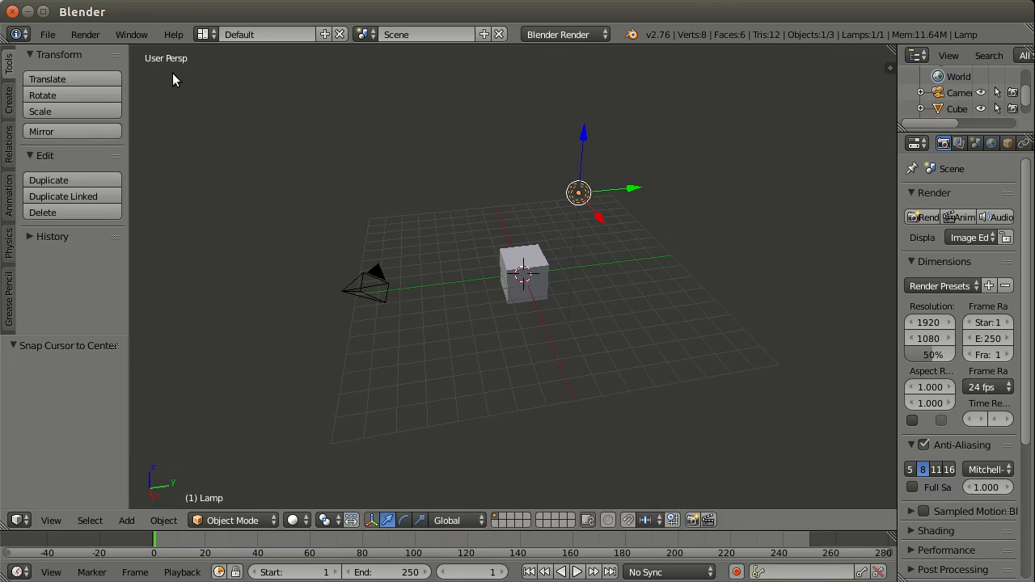
pyautogui.scroll(2, 191, 63)
pyautogui.scroll(8, 568, 315)
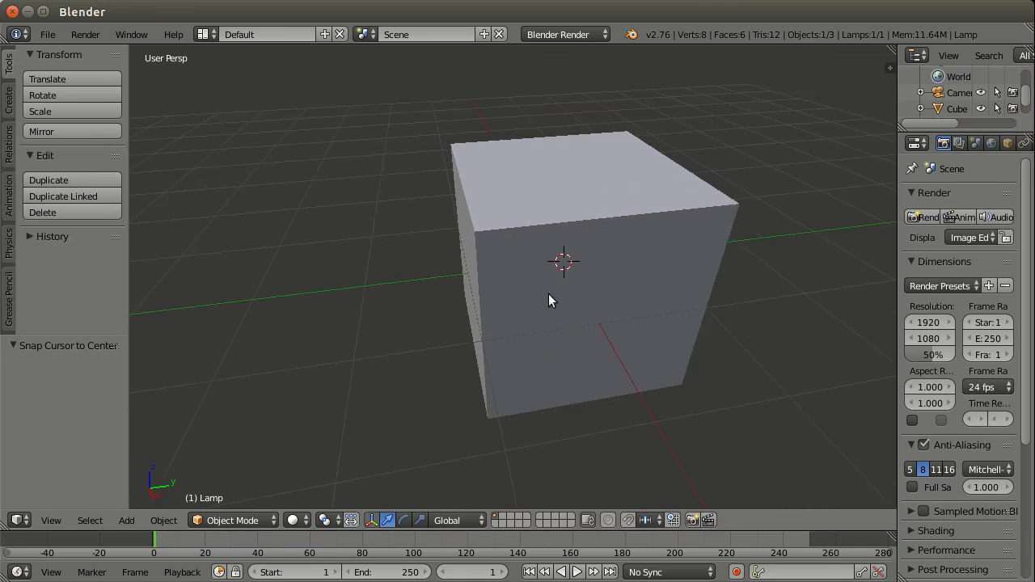
pyautogui.moveTo(549, 293); pyautogui.dragTo(686, 210, button='middle')
pyautogui.scroll(-8, 457, 228)
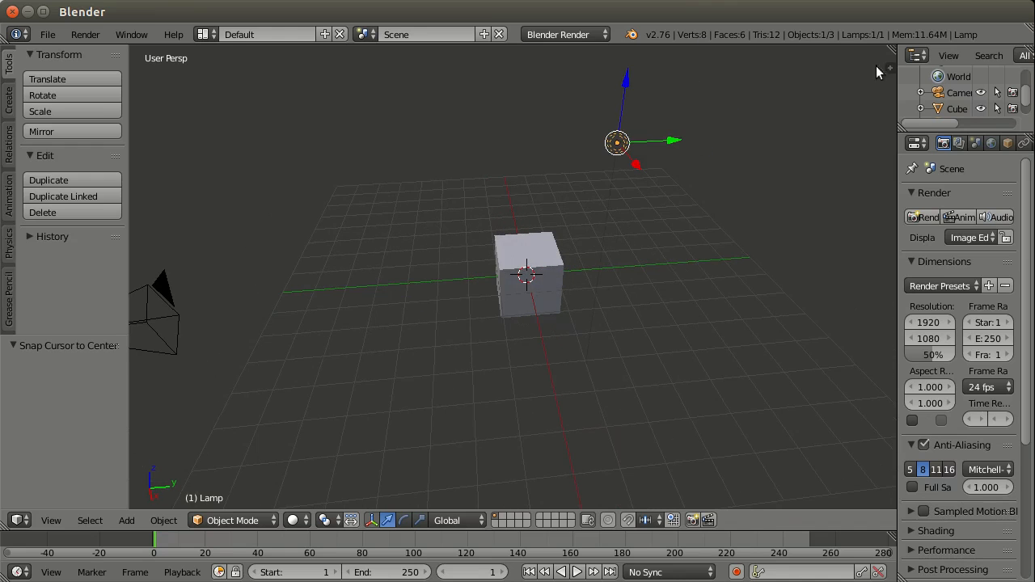
# Step: Show the 3D view's properties region, look through the lamp's transform, view, cursor and shading settings, and hide it
pyautogui.press('n')
pyautogui.scroll(-12, 844, 273)
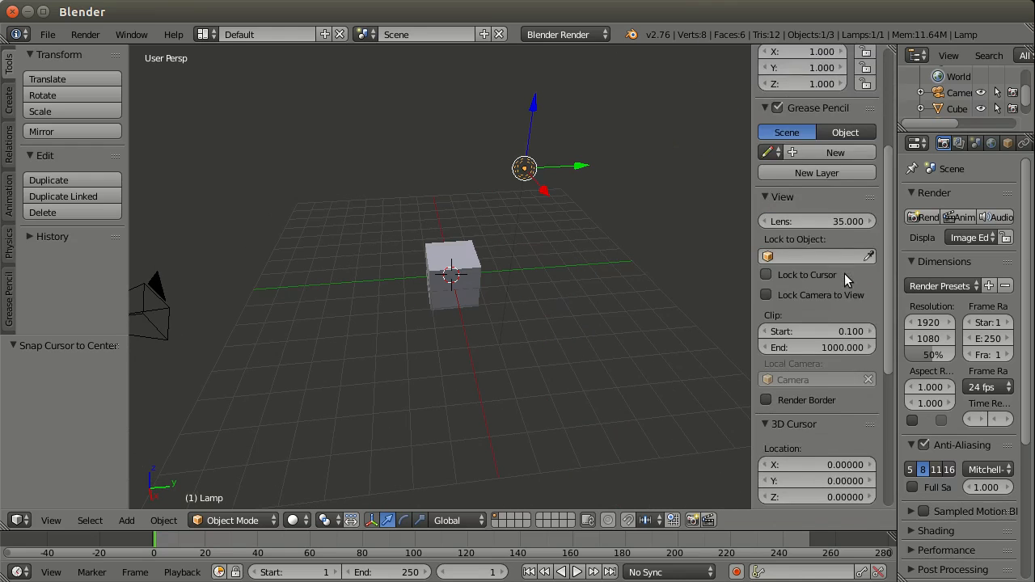
pyautogui.scroll(10, 845, 273)
pyautogui.scroll(3, 845, 273)
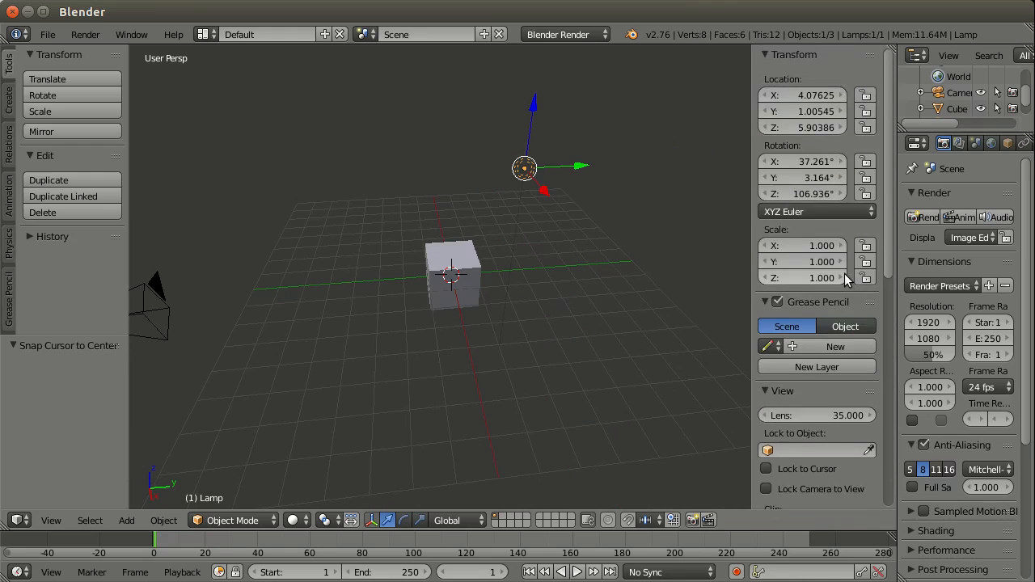
pyautogui.scroll(-14, 845, 273)
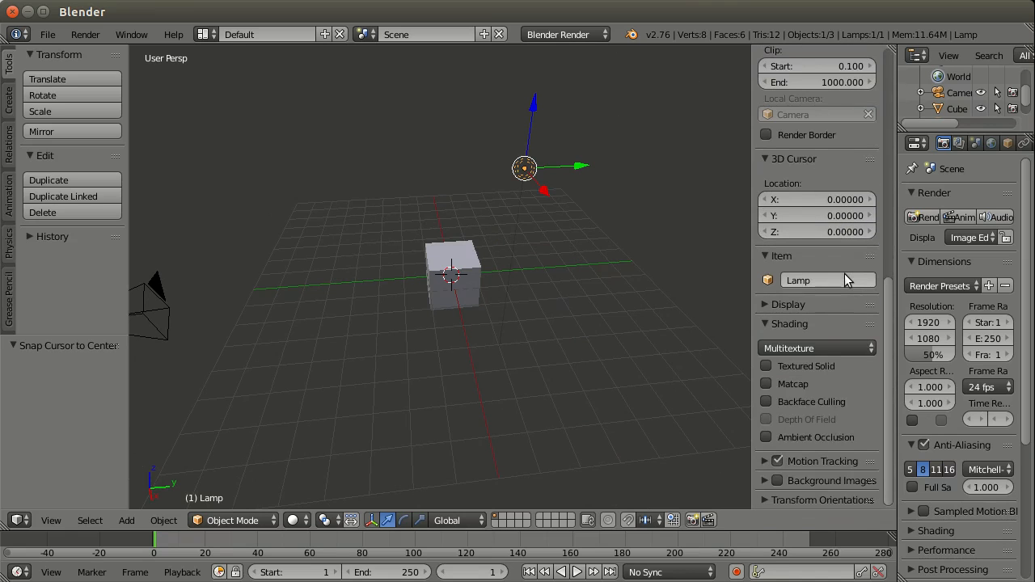
pyautogui.scroll(14, 845, 273)
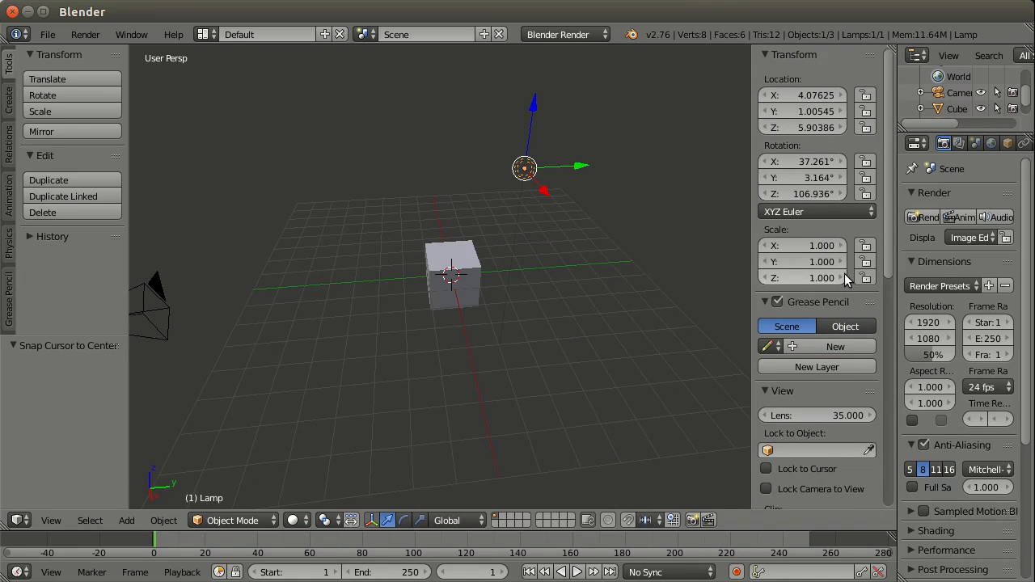
pyautogui.moveTo(753, 204); pyautogui.dragTo(931, 216)
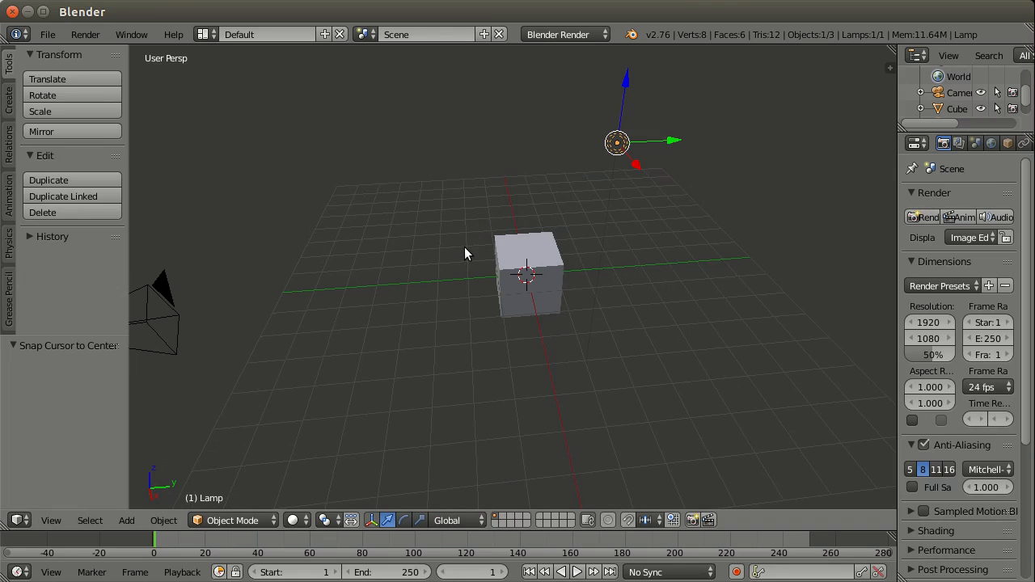
# Step: Switch the 3D view to orthographic projection and orbit around the default scene
pyautogui.press('KP_5')
pyautogui.moveTo(597, 386); pyautogui.dragTo(495, 373, button='middle')
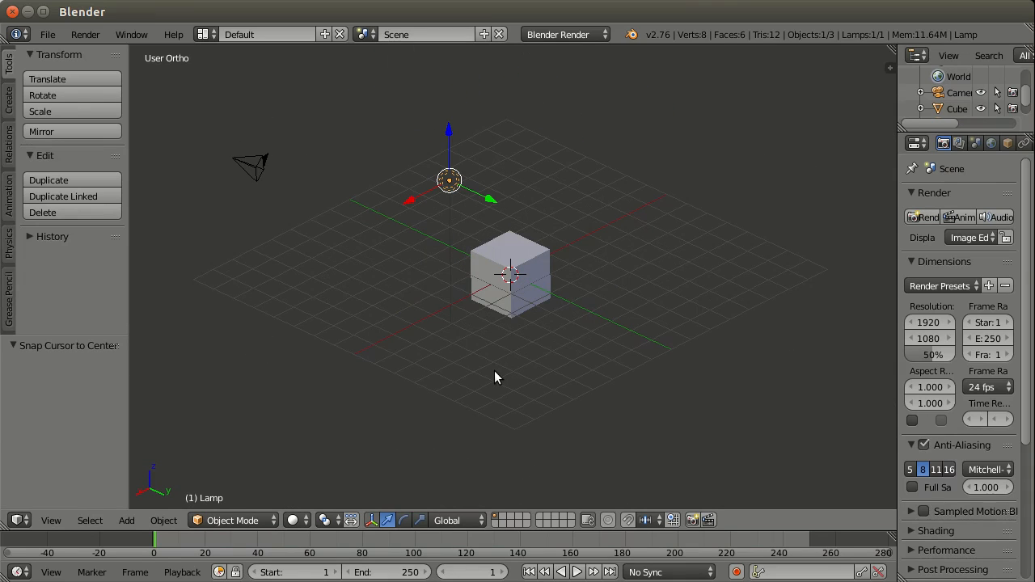
# Step: View the cube in the front, right and top orthographic views, and return to the front view
pyautogui.press('KP_1')
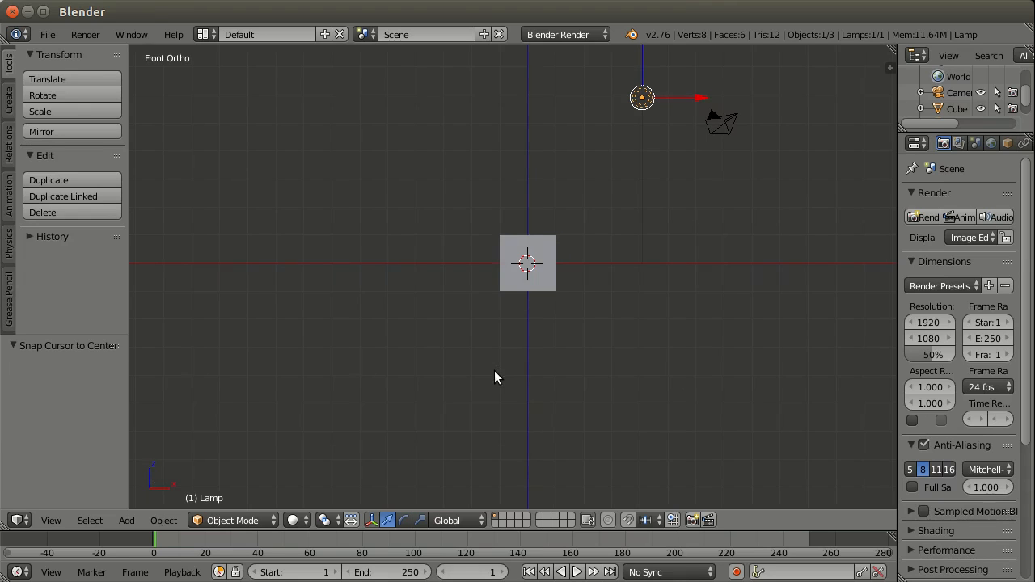
pyautogui.scroll(2, 575, 235)
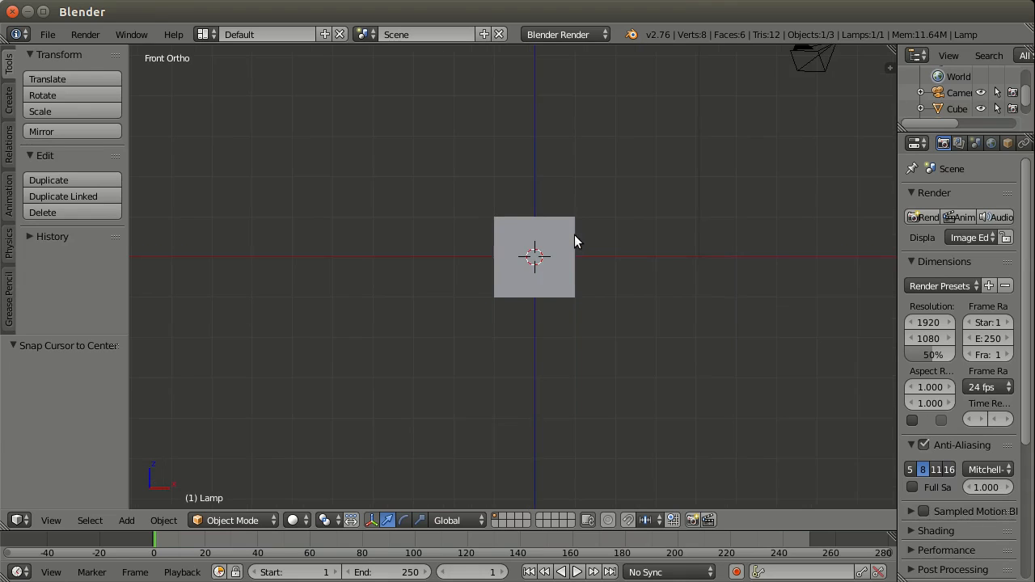
pyautogui.scroll(2, 574, 235)
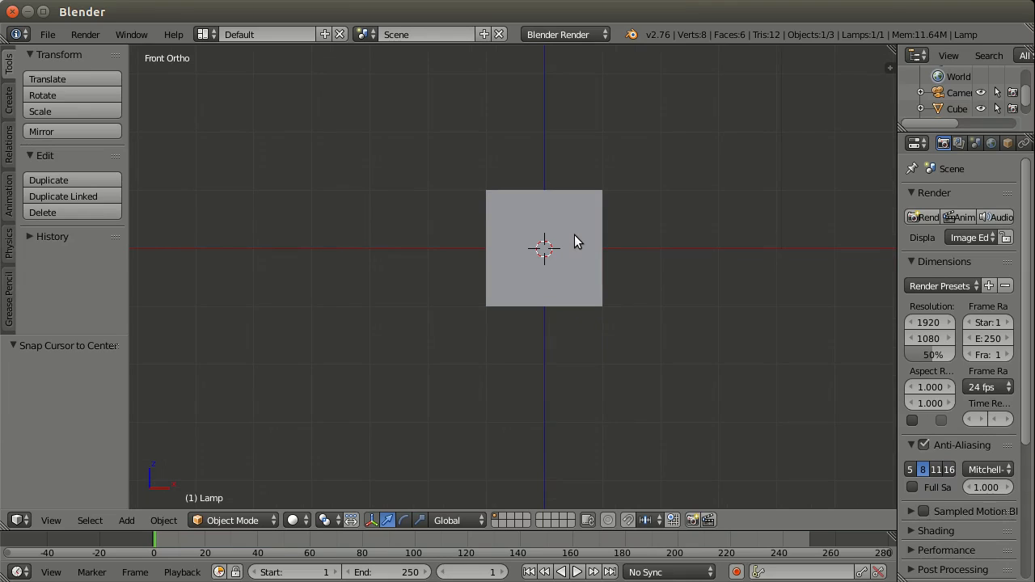
pyautogui.scroll(-1, 574, 234)
pyautogui.press('KP_3')
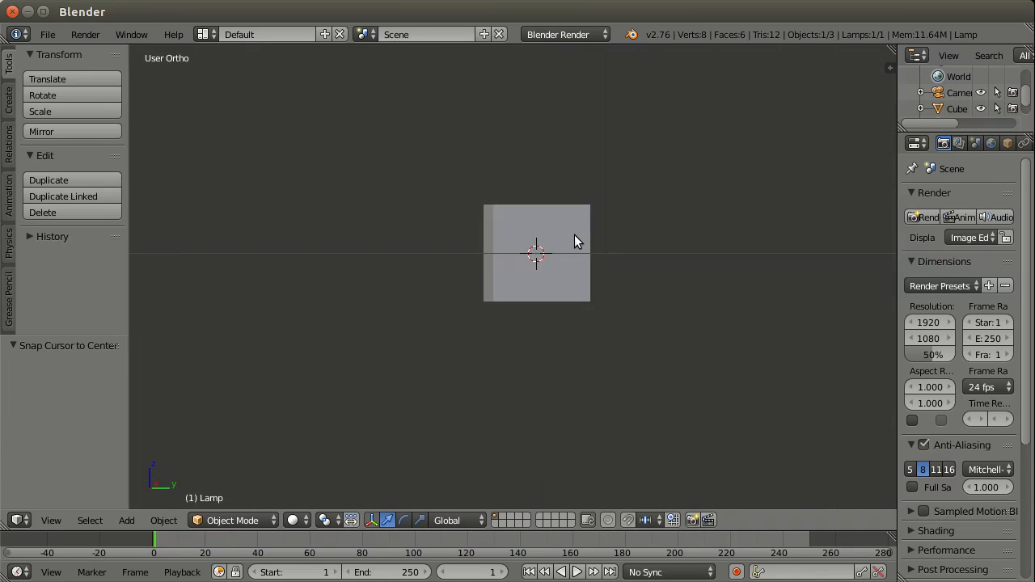
pyautogui.press('KP_7')
pyautogui.press('KP_1')
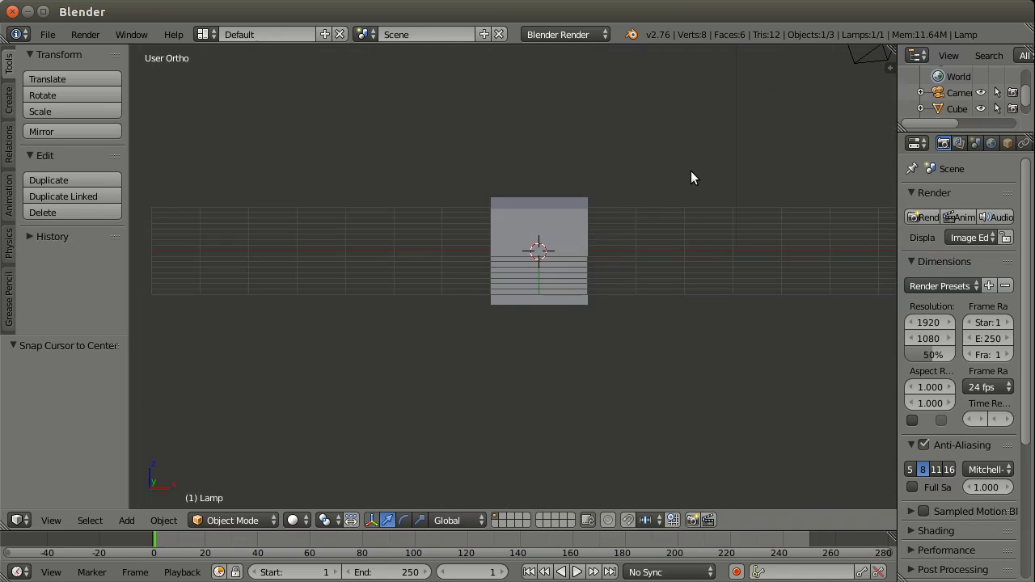
# Step: Alternate between freely orbited views and the preset front and right views to examine the scene
pyautogui.moveTo(690, 171); pyautogui.dragTo(736, 299, button='middle')
pyautogui.press('KP_1')
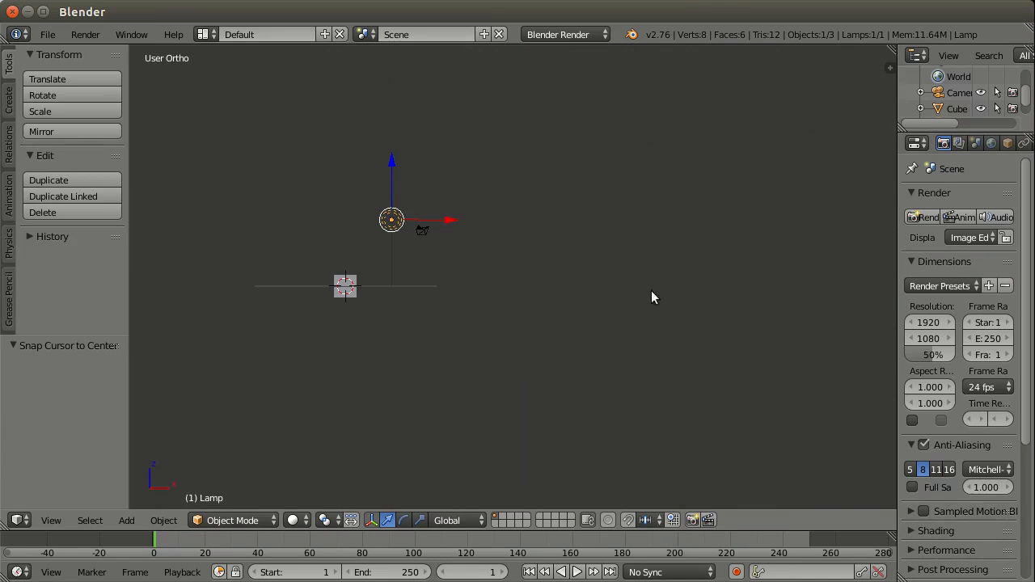
pyautogui.keyDown('shift'); pyautogui.moveTo(510, 289); pyautogui.dragTo(599, 273, button='middle'); pyautogui.keyUp('shift')
pyautogui.scroll(7, 688, 279)
pyautogui.press('KP_3')
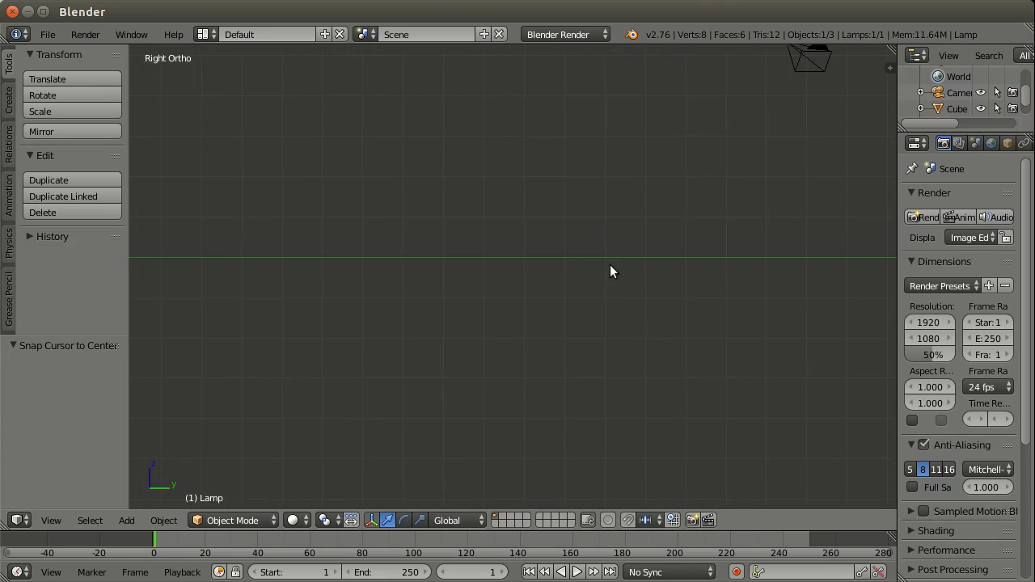
pyautogui.keyDown('shift'); pyautogui.moveTo(555, 214); pyautogui.dragTo(574, 243, button='middle'); pyautogui.keyUp('shift')
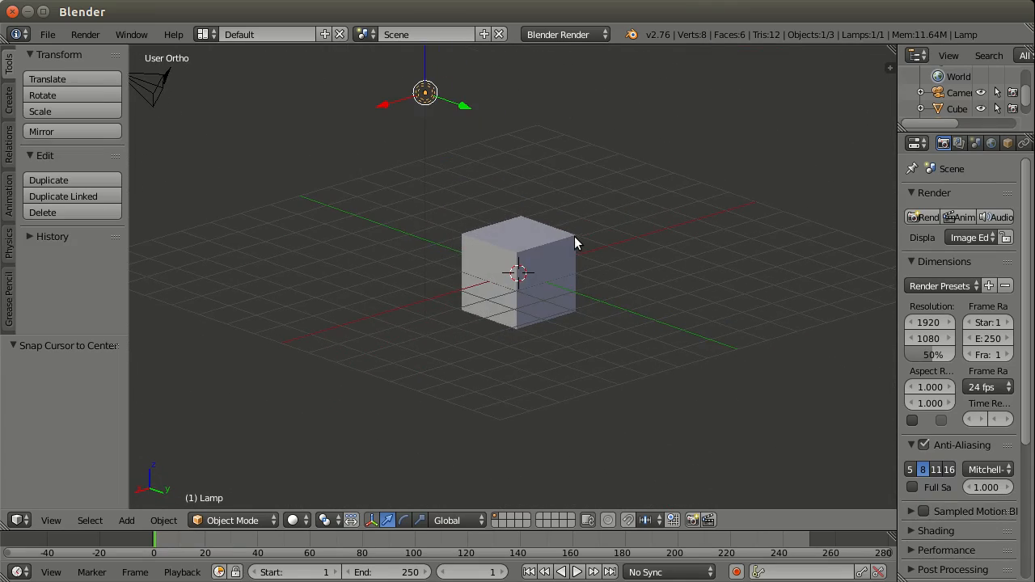
# Step: Switch the 3D view to perspective projection and examine the scene from several angles and distances
pyautogui.press('KP_5')
pyautogui.moveTo(497, 300); pyautogui.dragTo(609, 267, button='middle')
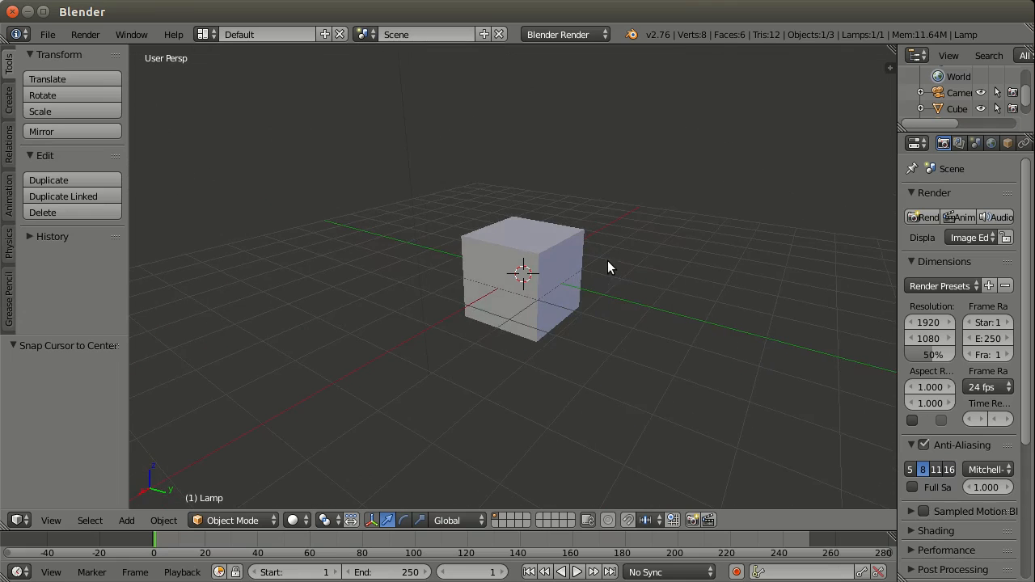
pyautogui.scroll(-3, 606, 261)
pyautogui.scroll(2, 598, 264)
pyautogui.scroll(1, 606, 210)
pyautogui.keyDown('shift'); pyautogui.moveTo(606, 210); pyautogui.dragTo(621, 268, button='middle'); pyautogui.keyUp('shift')
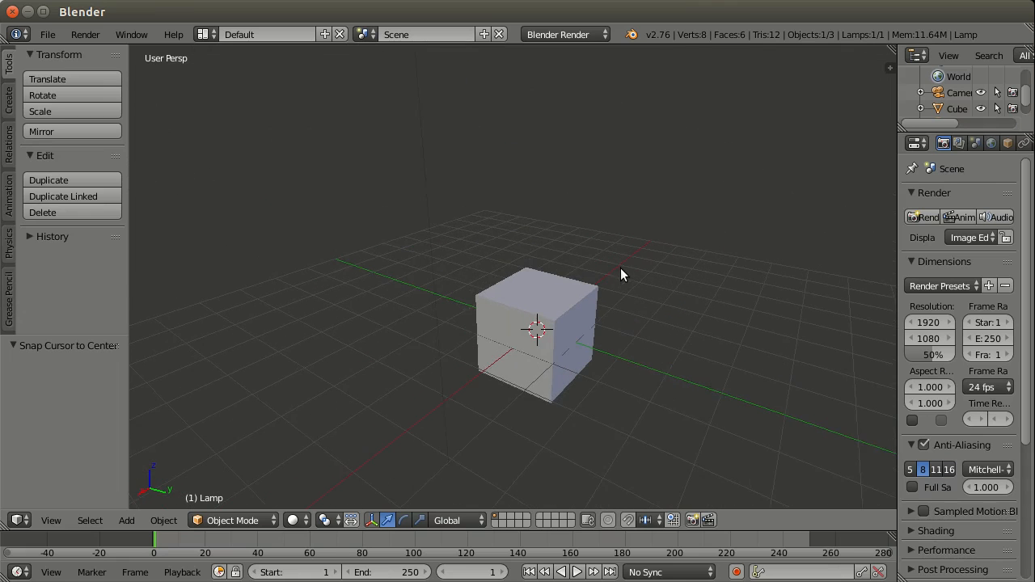
pyautogui.scroll(-1, 620, 275)
pyautogui.moveTo(474, 284); pyautogui.dragTo(538, 295, button='middle')
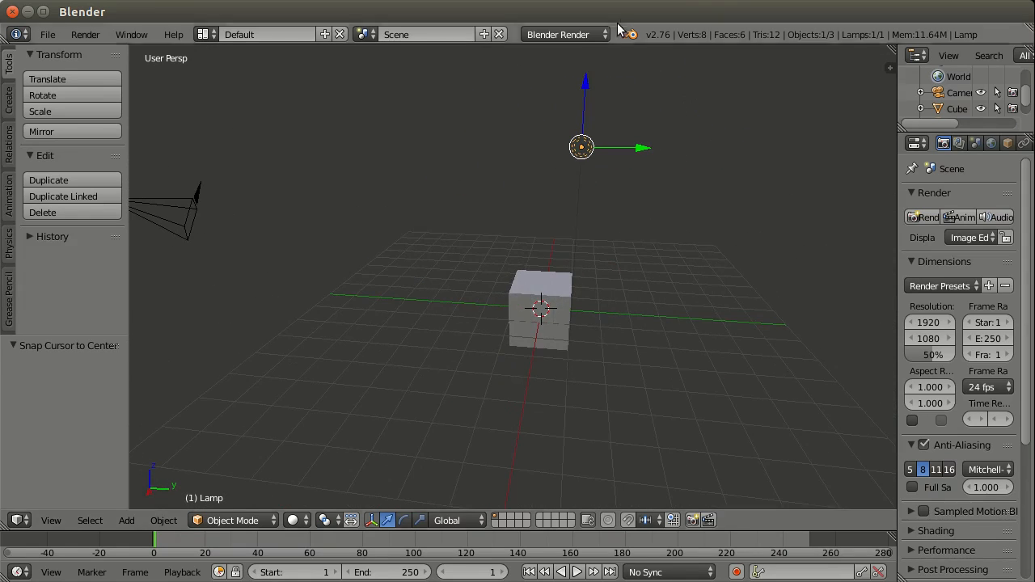
# Step: Try resizing the info header and widen the tool shelf of the 3D view
pyautogui.moveTo(619, 45); pyautogui.dragTo(623, 11)
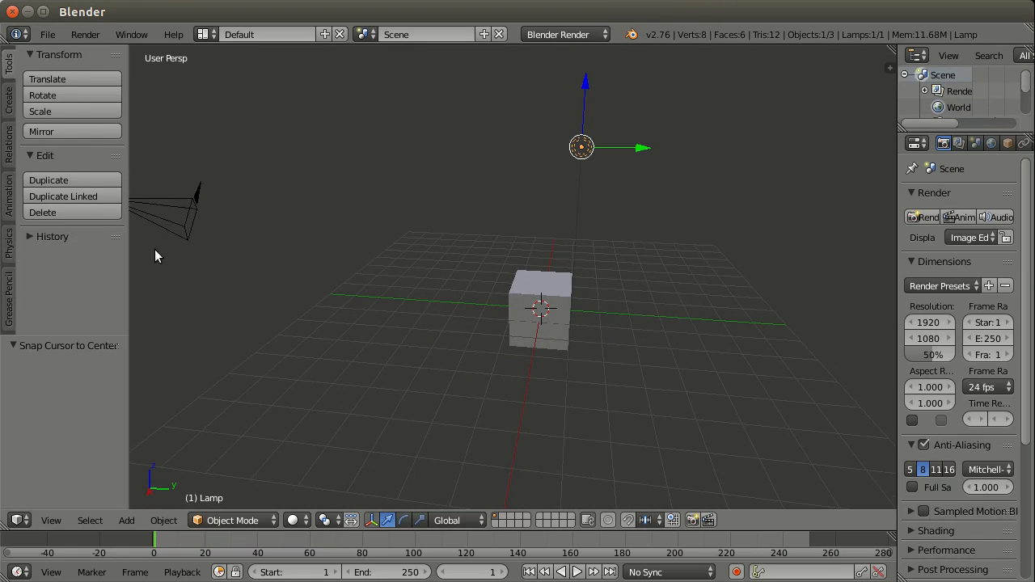
pyautogui.moveTo(127, 261); pyautogui.dragTo(160, 267)
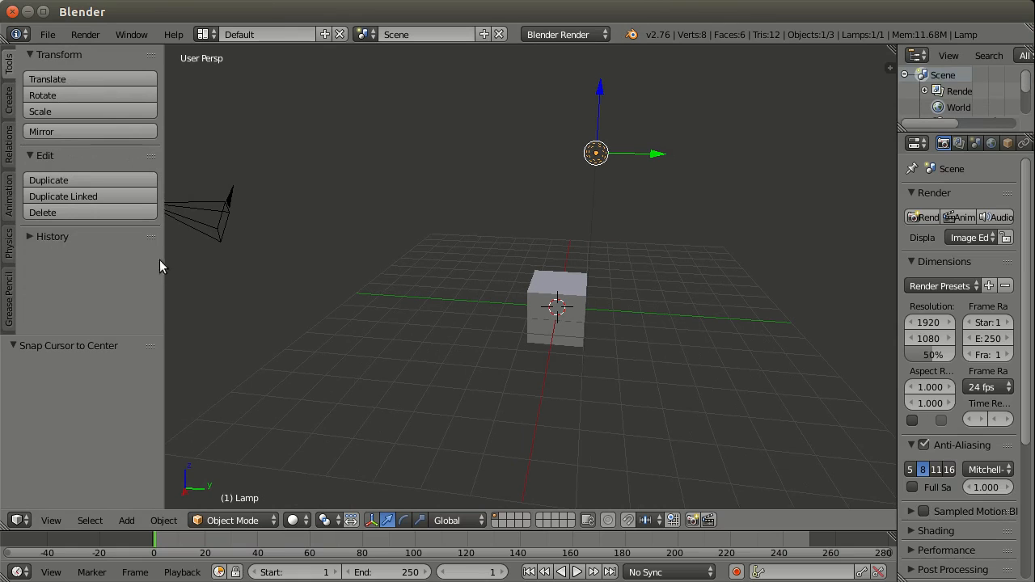
# Step: Change the main area to the Timeline and the Movie Clip Editor, and return it to the 3D View
pyautogui.click(24, 523)
pyautogui.click(44, 475)
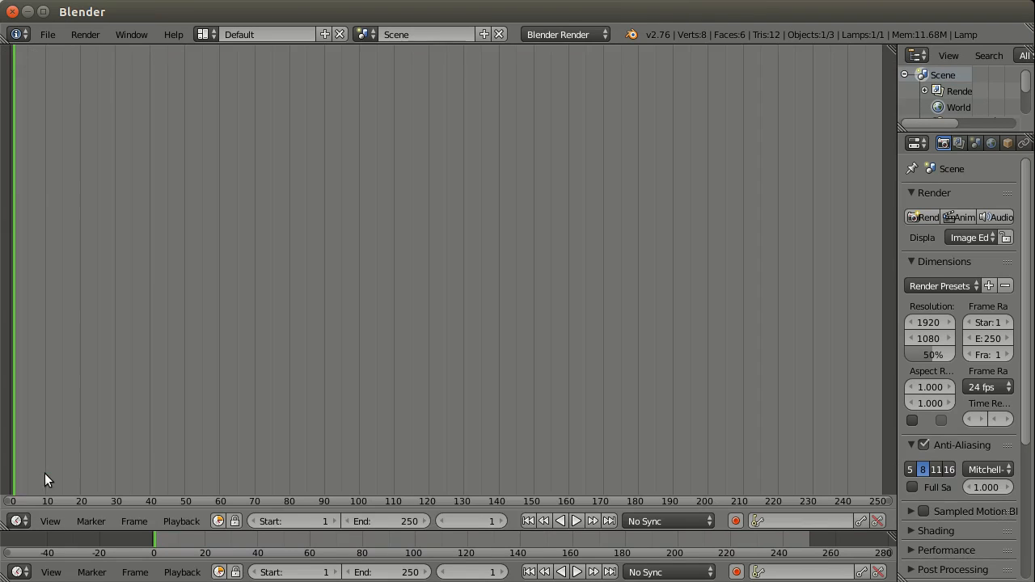
pyautogui.click(18, 520)
pyautogui.click(34, 361)
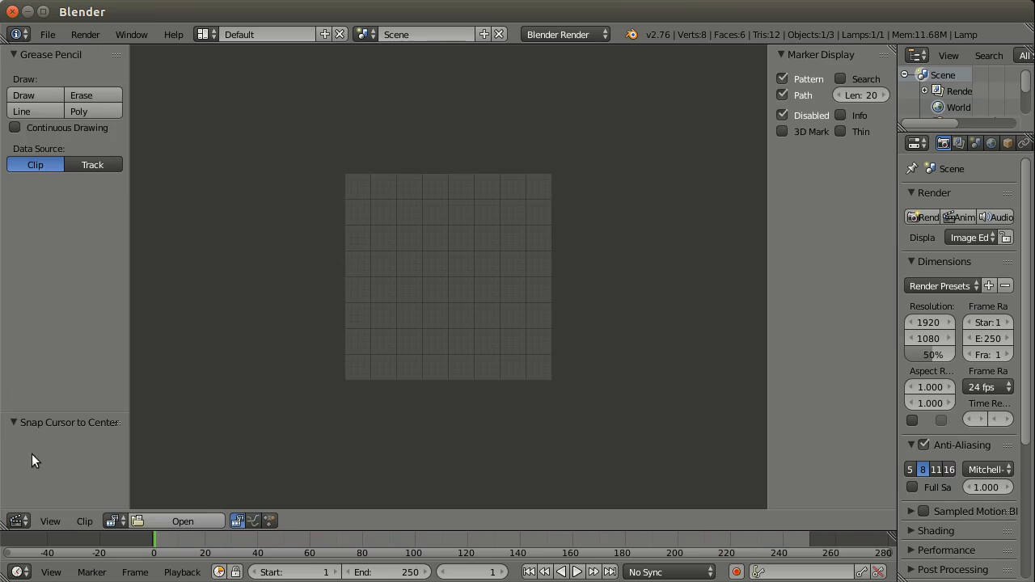
pyautogui.click(24, 523)
pyautogui.click(31, 501)
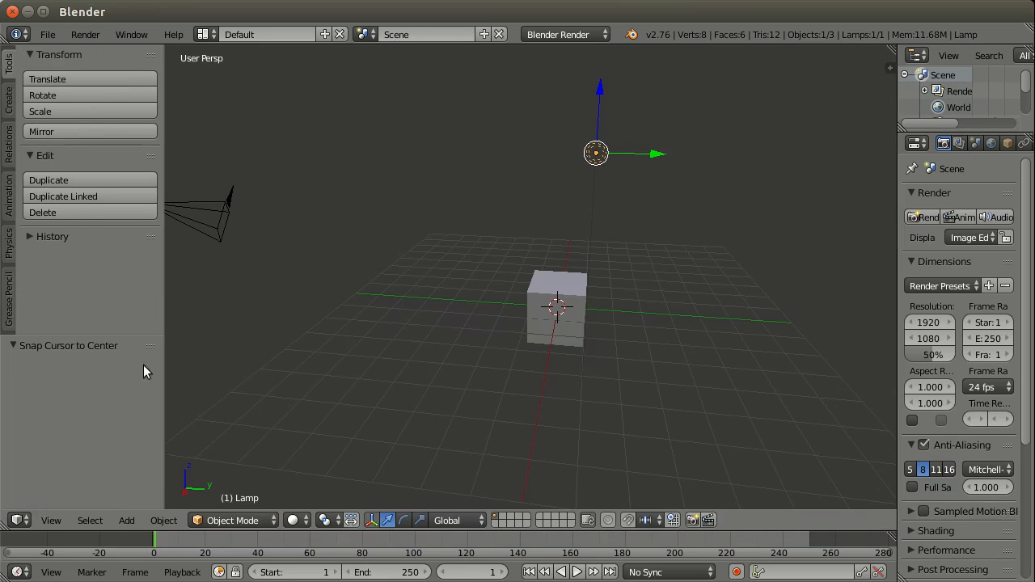
# Step: Show and collapse the 3D view's properties region, and look through the available editor types
pyautogui.click(889, 67)
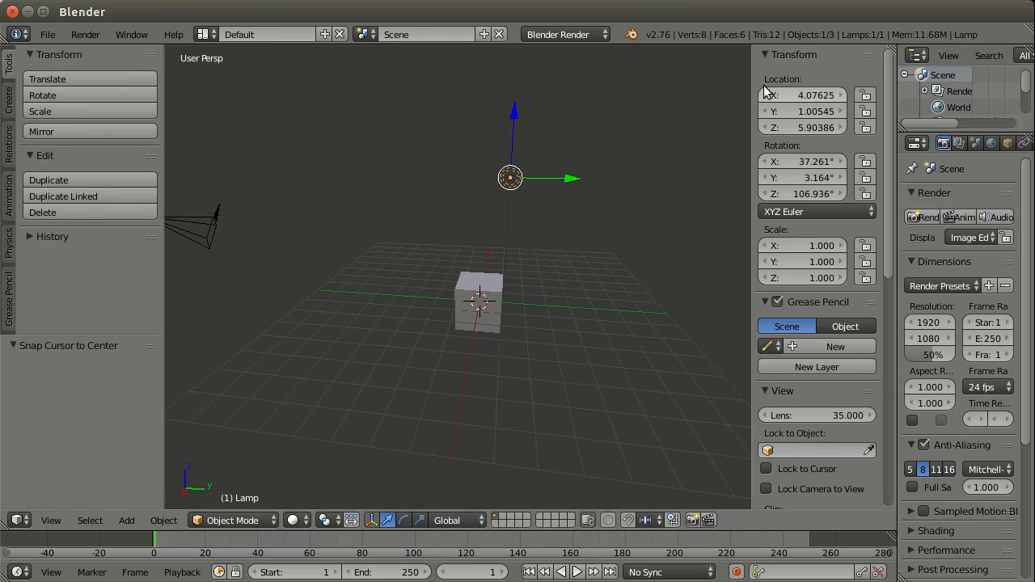
pyautogui.moveTo(752, 95); pyautogui.dragTo(973, 102)
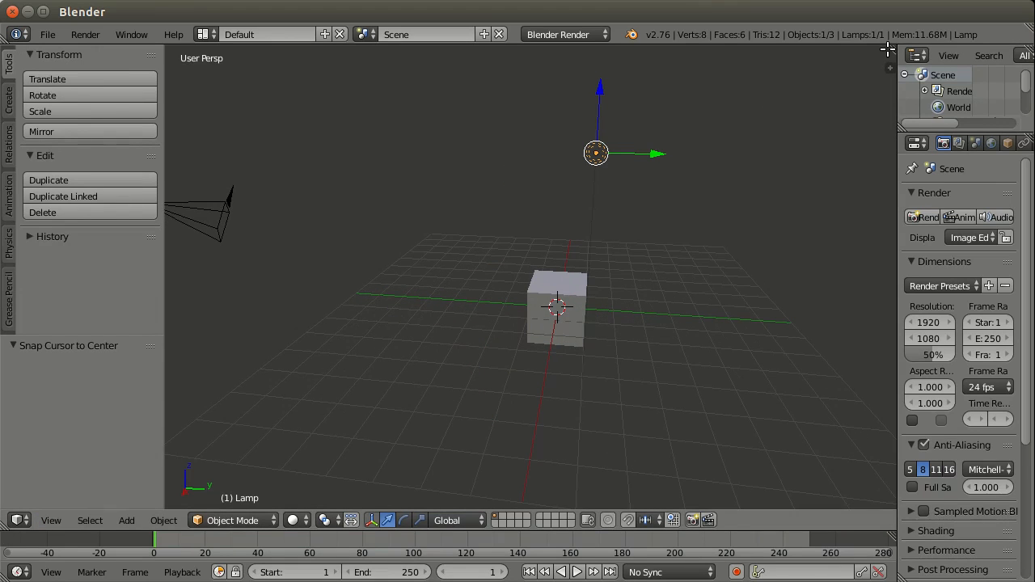
pyautogui.click(20, 520)
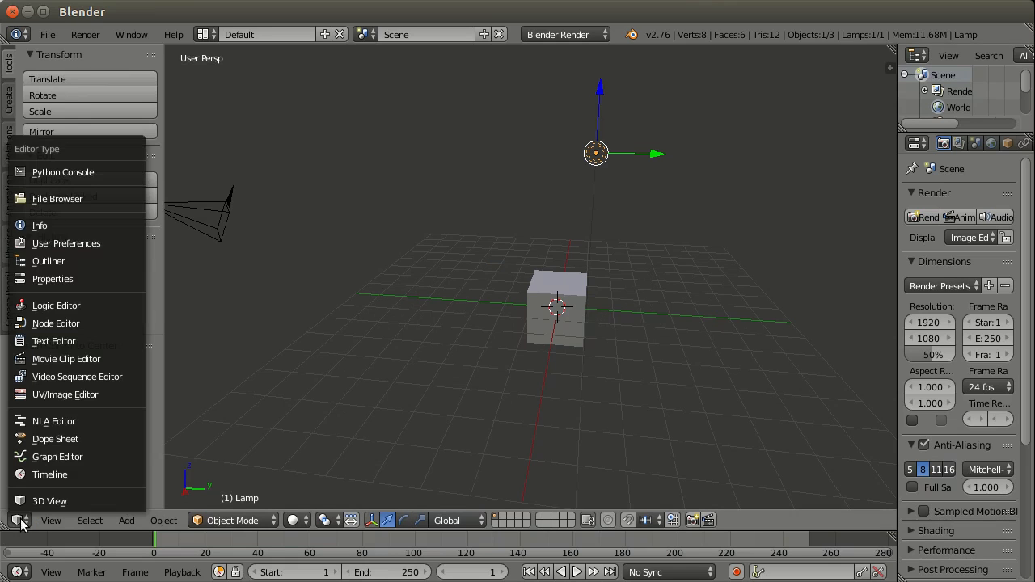
pyautogui.click(20, 521)
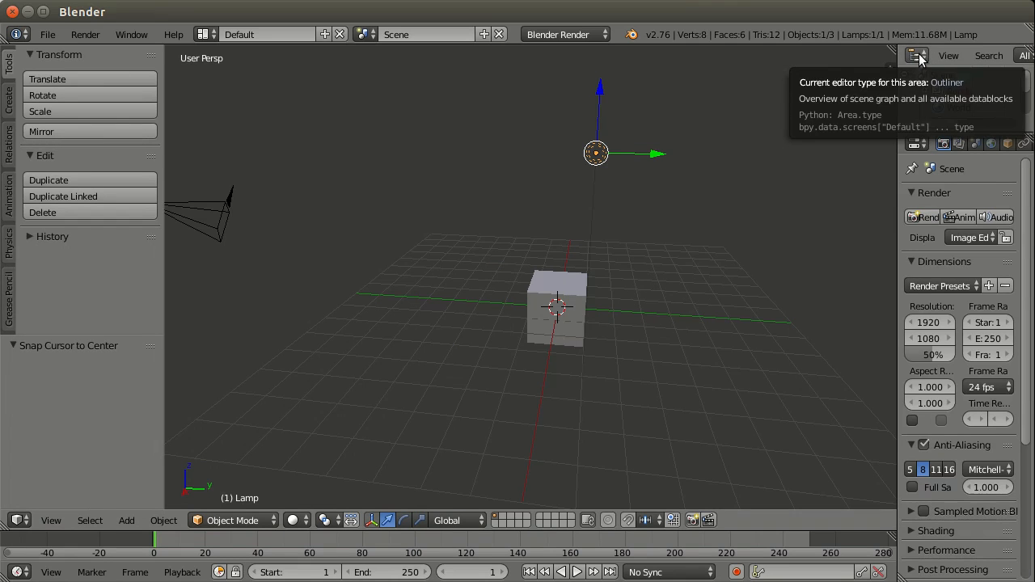
# Step: Enlarge the Outliner, widen the Properties editor and make the Timeline taller by moving the area borders
pyautogui.moveTo(898, 81); pyautogui.dragTo(846, 79)
pyautogui.moveTo(891, 131); pyautogui.dragTo(921, 143)
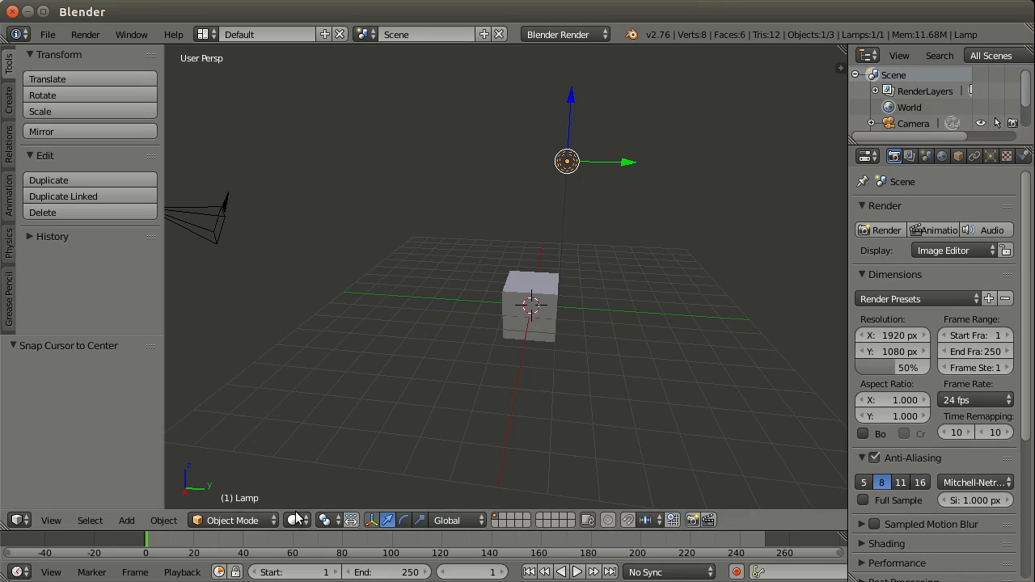
pyautogui.moveTo(301, 531); pyautogui.dragTo(303, 501)
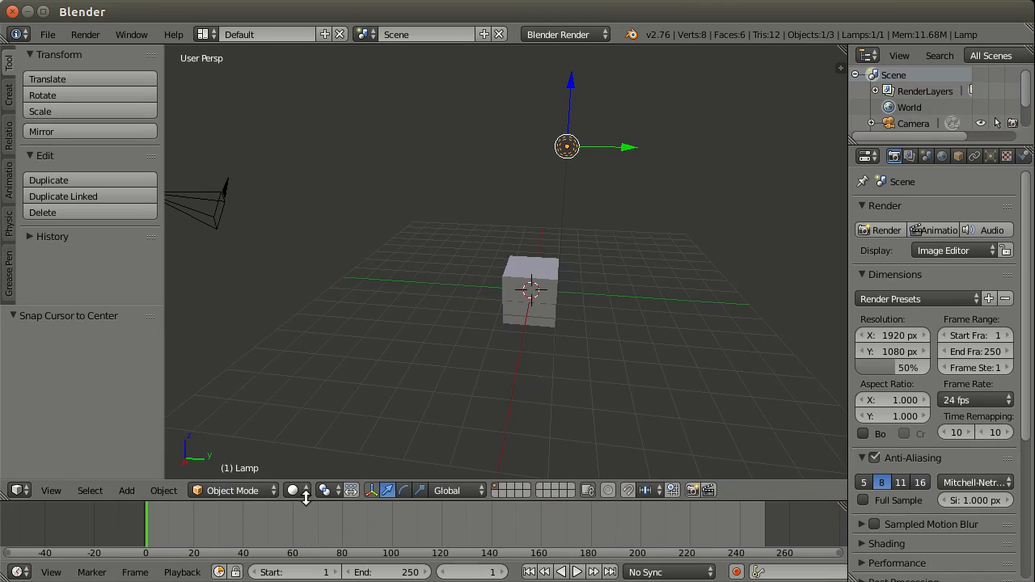
# Step: Switch the screen layout to Video Editing and return to the Default layout
pyautogui.click(205, 36)
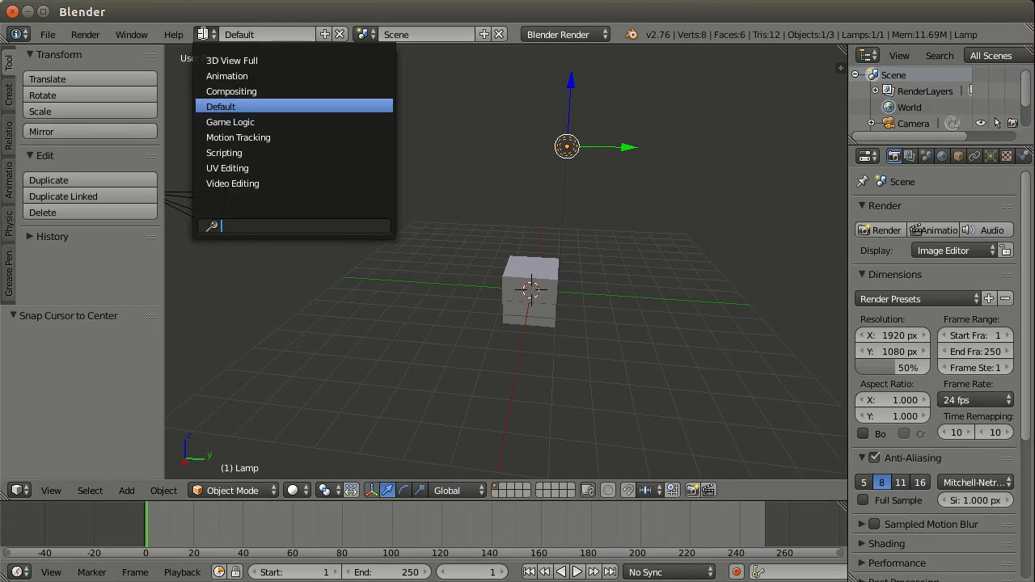
pyautogui.click(234, 183)
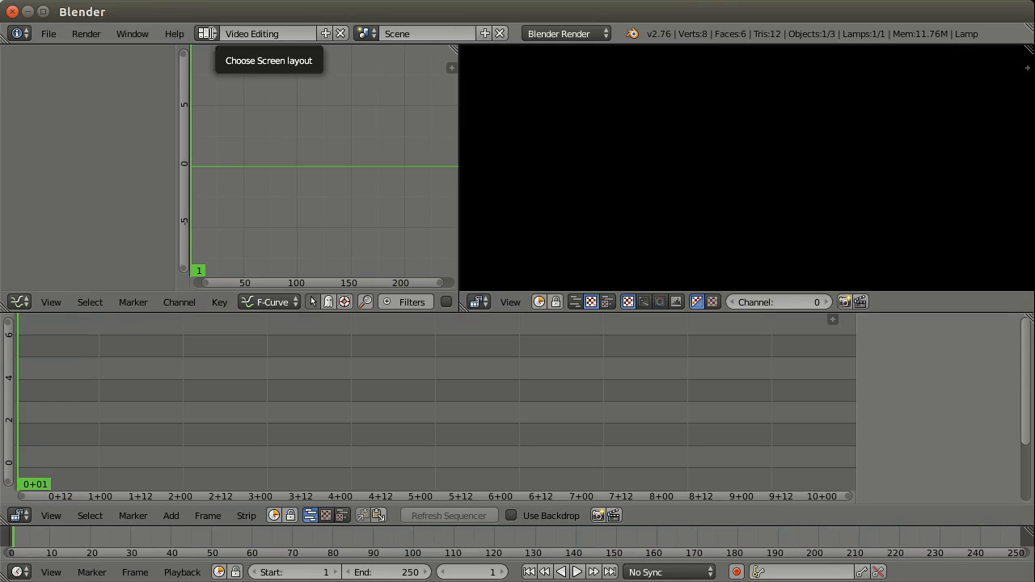
pyautogui.click(212, 32)
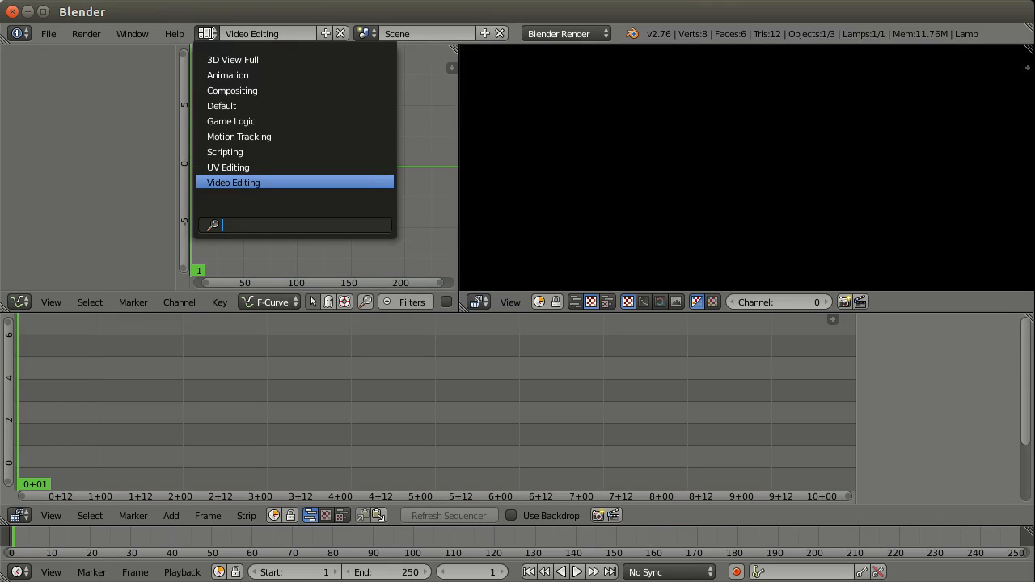
pyautogui.click(241, 104)
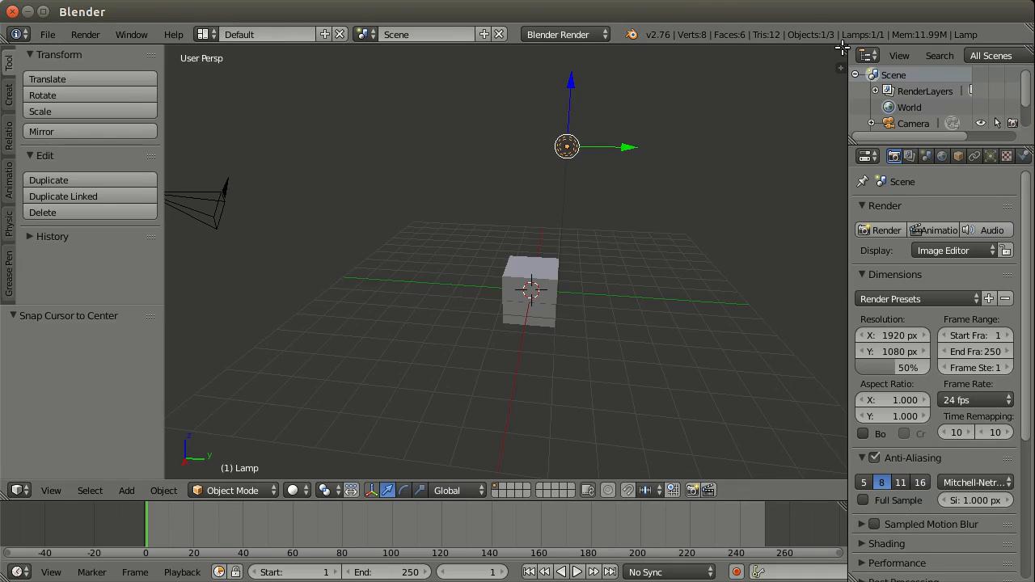
# Step: Split the 3D view into two side-by-side areas and join them back into one
pyautogui.moveTo(843, 48); pyautogui.dragTo(539, 231)
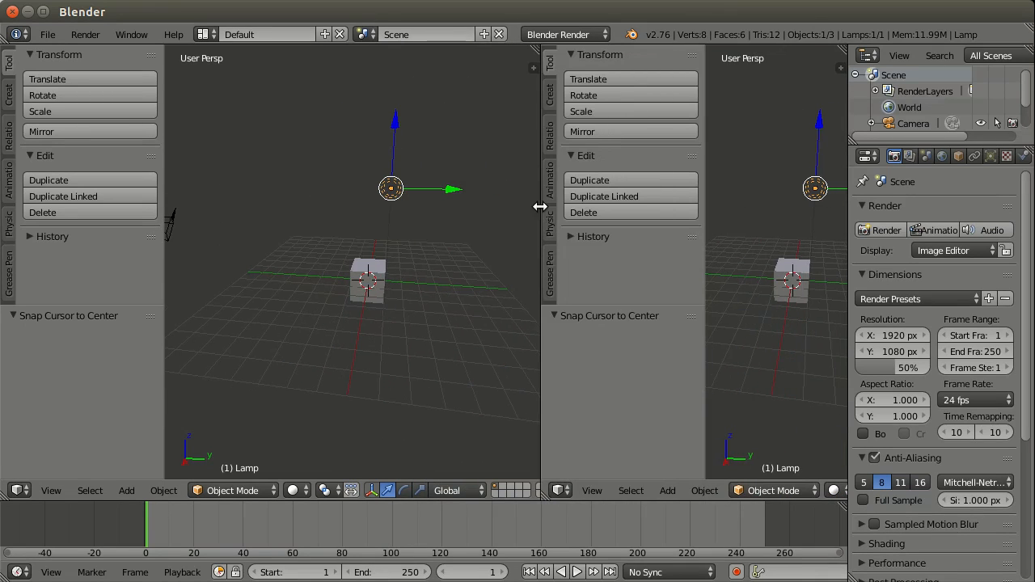
pyautogui.rightClick(539, 206)
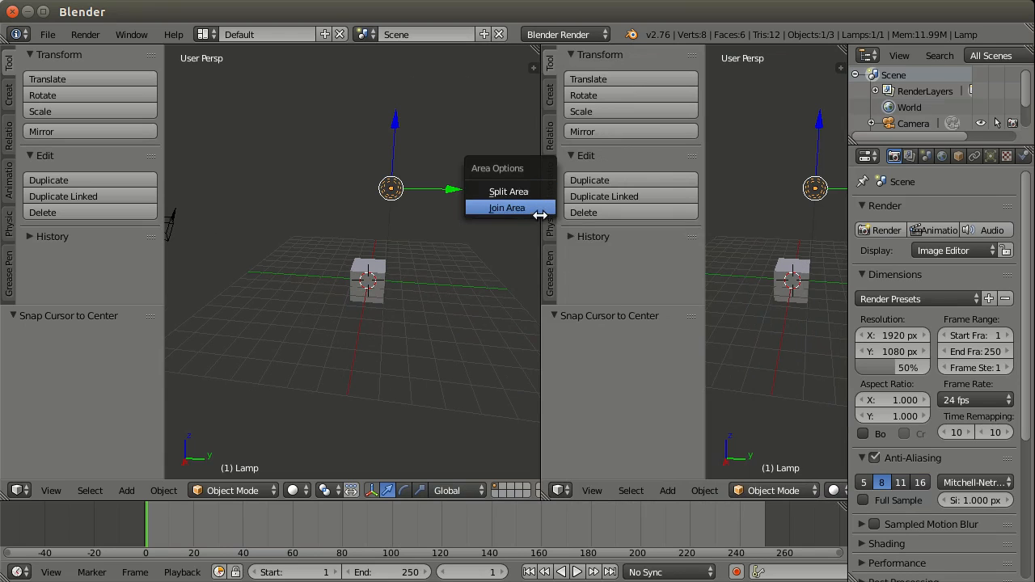
pyautogui.click(535, 212)
pyautogui.click(488, 218)
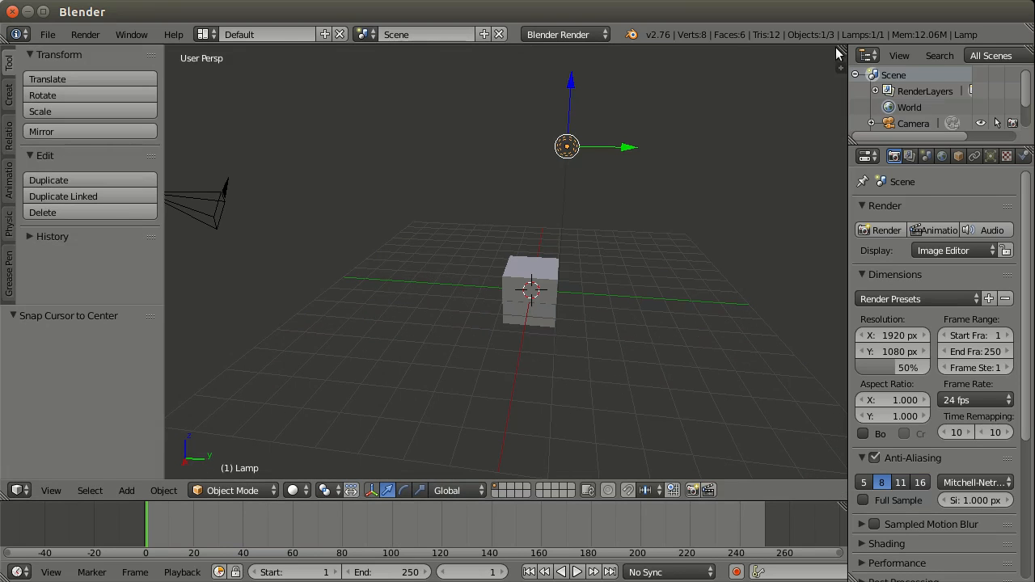
# Step: Split the 3D view into two stacked areas and join them back into one
pyautogui.moveTo(844, 65); pyautogui.dragTo(646, 225)
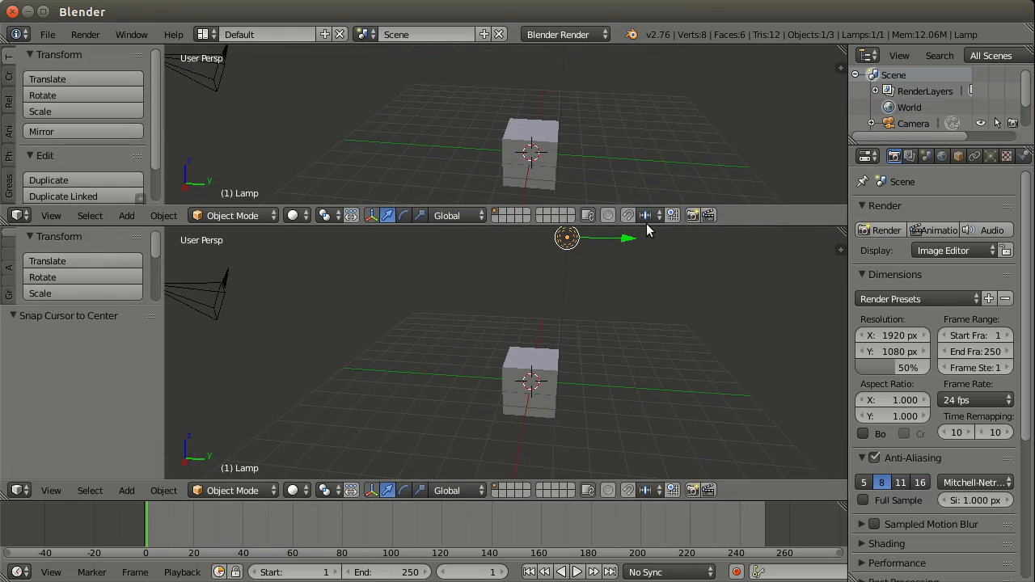
pyautogui.rightClick(647, 226)
pyautogui.click(637, 224)
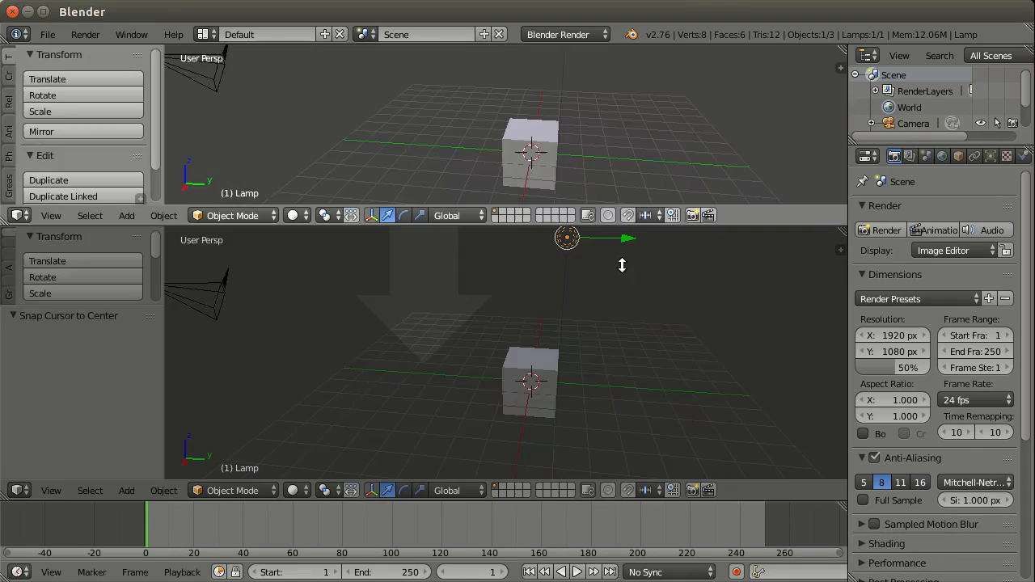
pyautogui.click(623, 271)
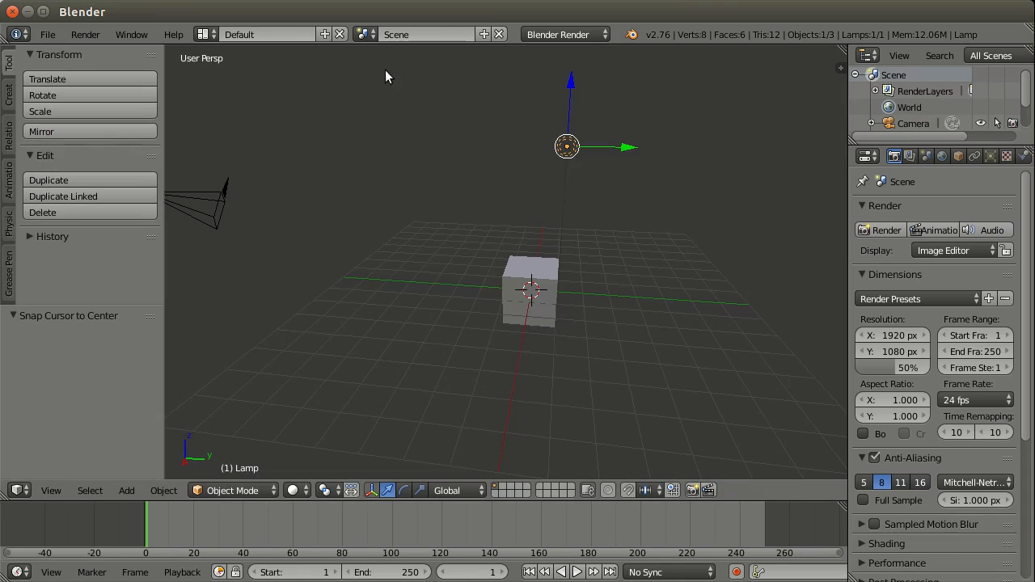
# Step: Select the cube in the 3D view
pyautogui.moveTo(701, 234); pyautogui.dragTo(620, 214, button='middle')
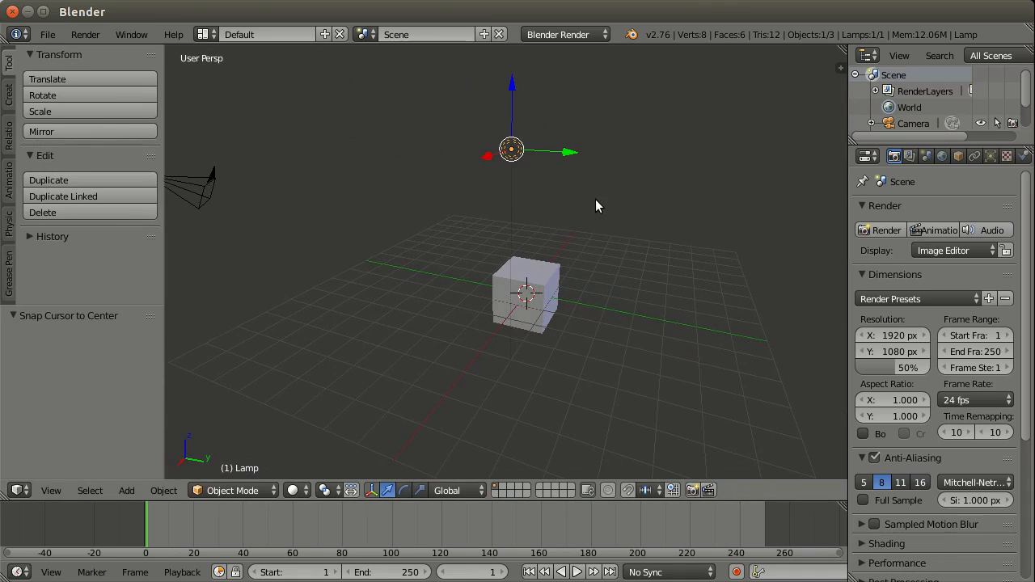
pyautogui.moveTo(529, 214); pyautogui.dragTo(588, 273, button='middle')
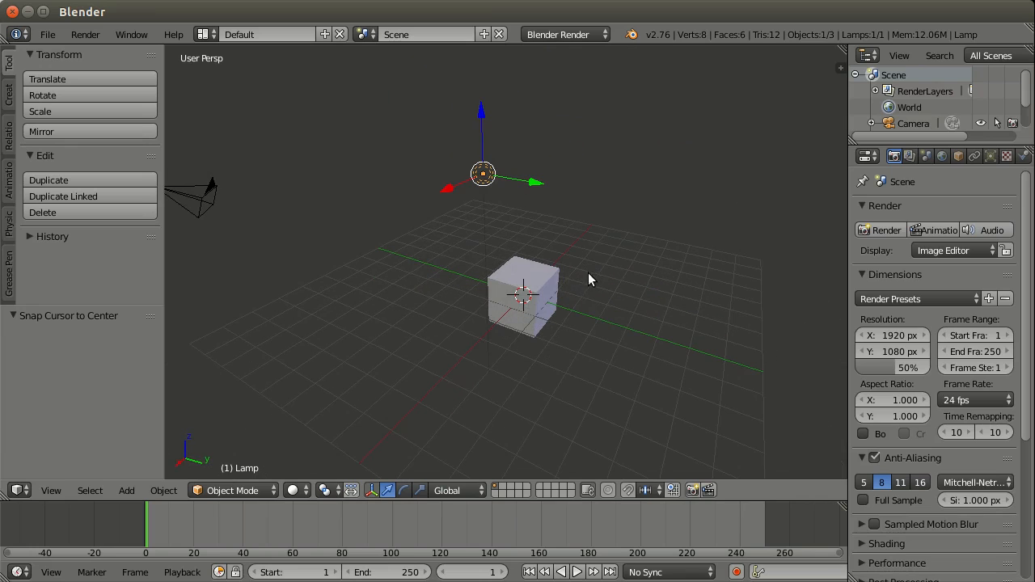
pyautogui.rightClick(548, 279)
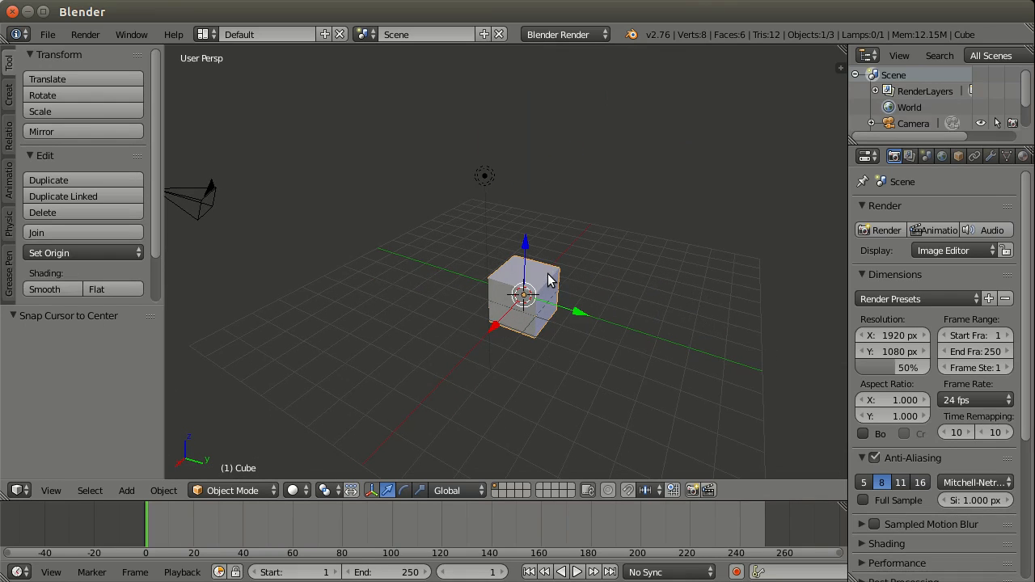
# Step: Delete the selected default cube from the scene
pyautogui.press('x')
pyautogui.click(548, 277)
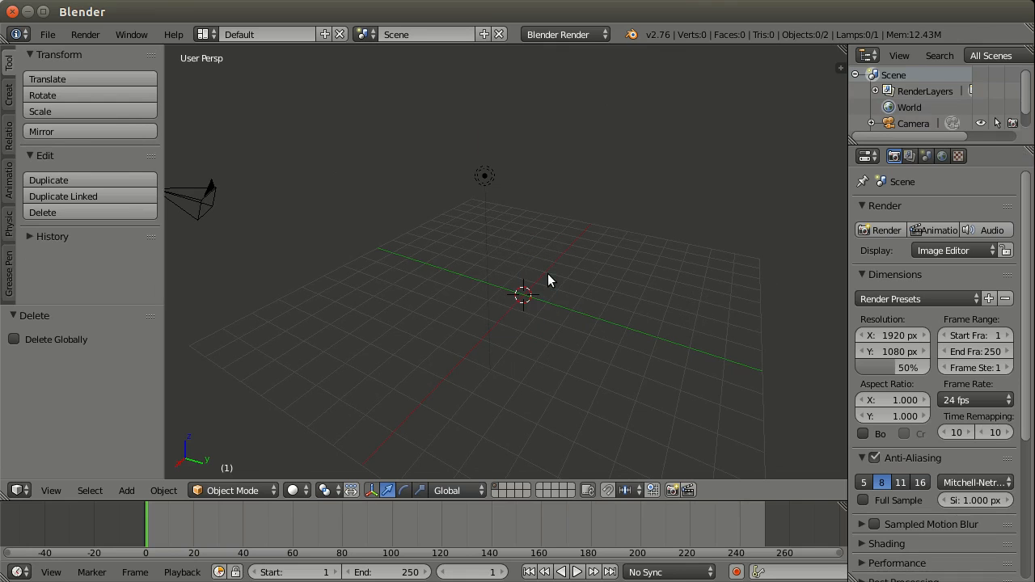
pyautogui.moveTo(448, 270); pyautogui.dragTo(548, 233, button='middle')
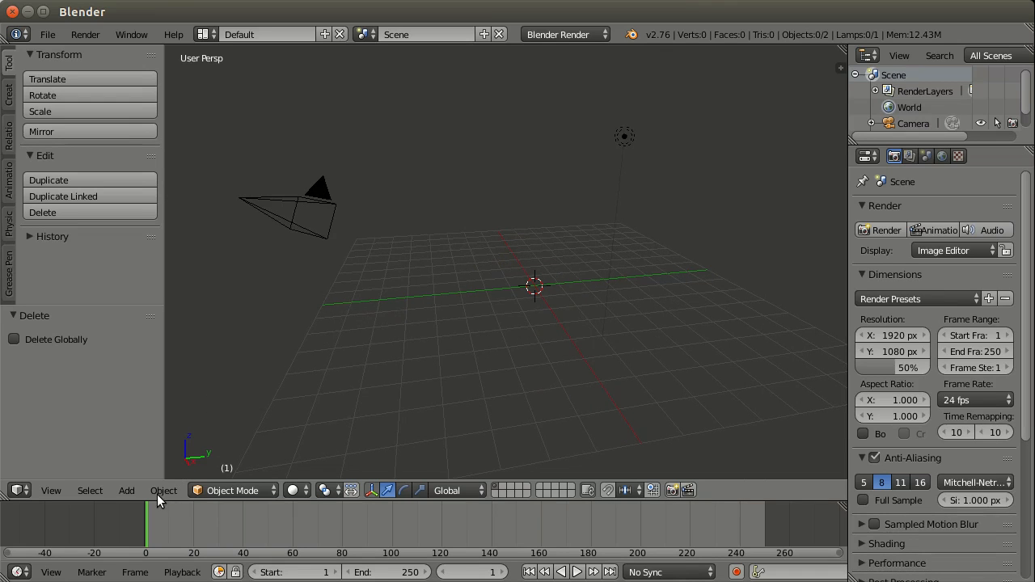
# Step: Add a cylinder mesh to the scene at the 3D cursor
pyautogui.click(126, 491)
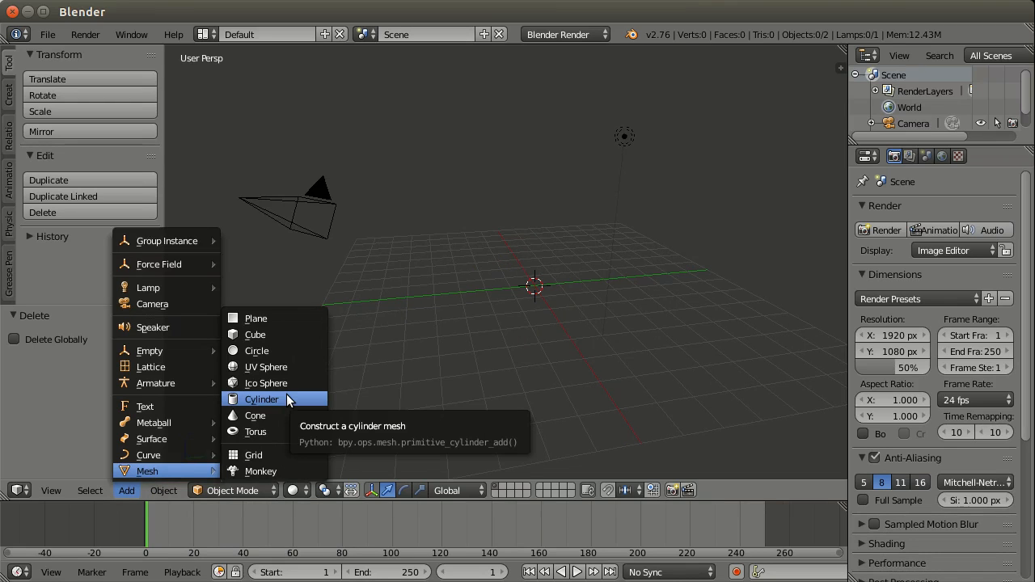
pyautogui.click(125, 492)
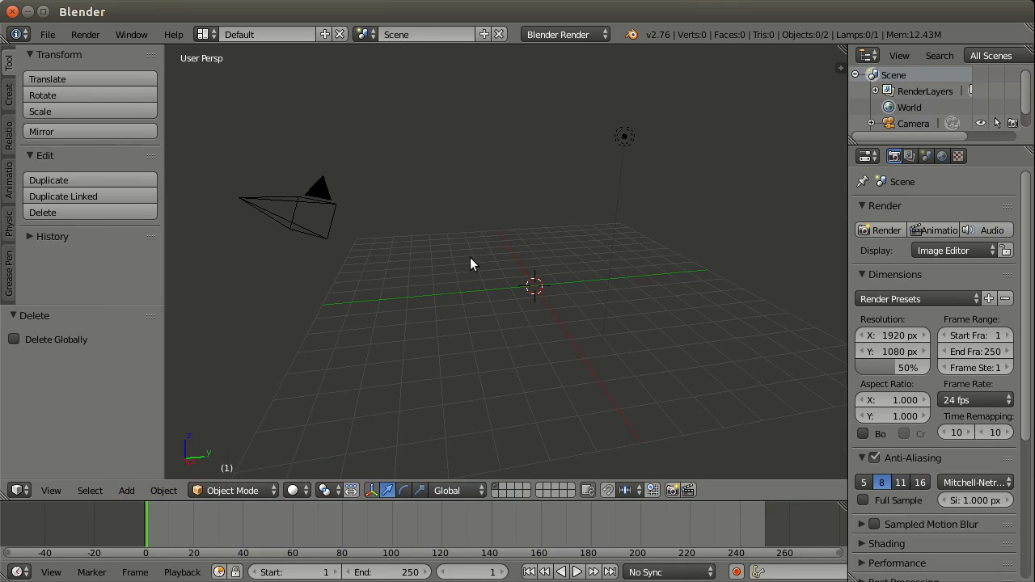
pyautogui.hotkey('shift', 'a')
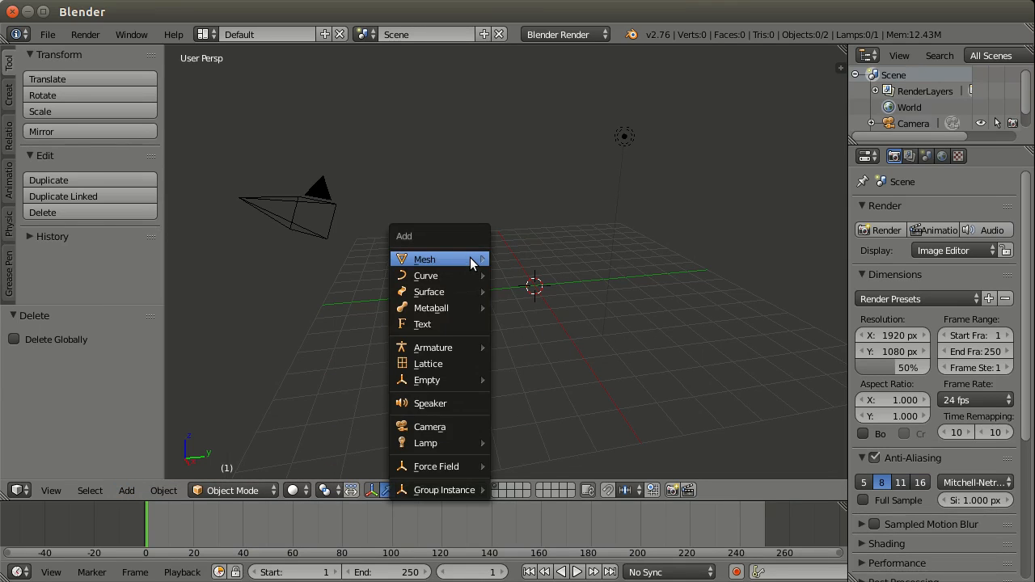
pyautogui.moveTo(470, 257)
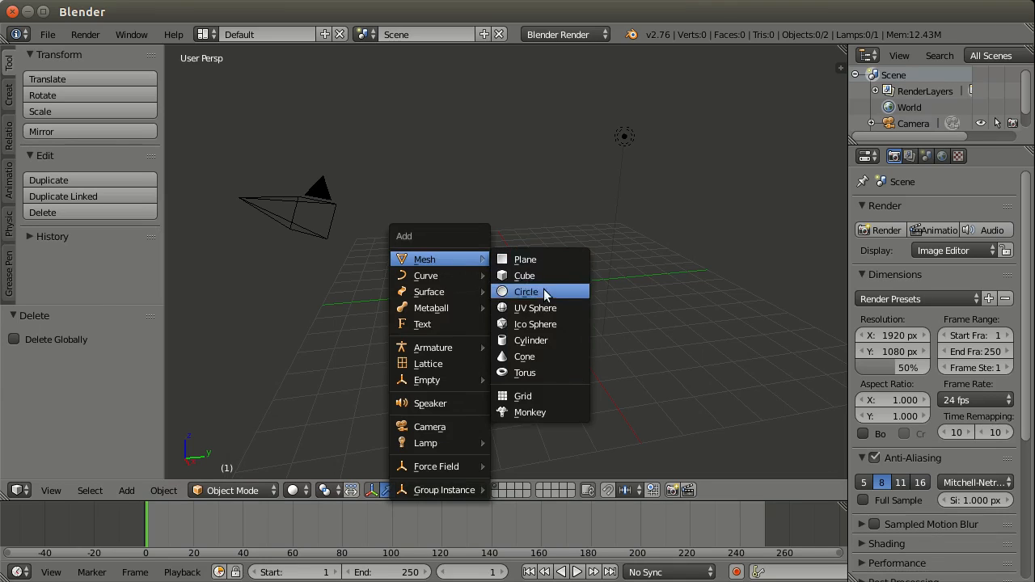
pyautogui.click(540, 342)
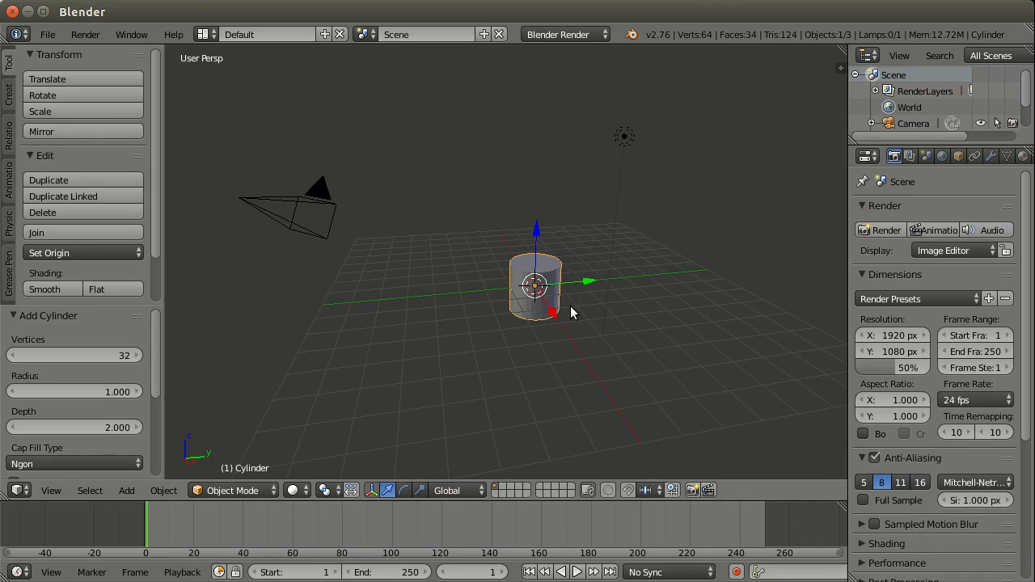
# Step: Set the new cylinder's radius to 4
pyautogui.scroll(3, 571, 305)
pyautogui.moveTo(583, 302); pyautogui.dragTo(569, 278, button='middle')
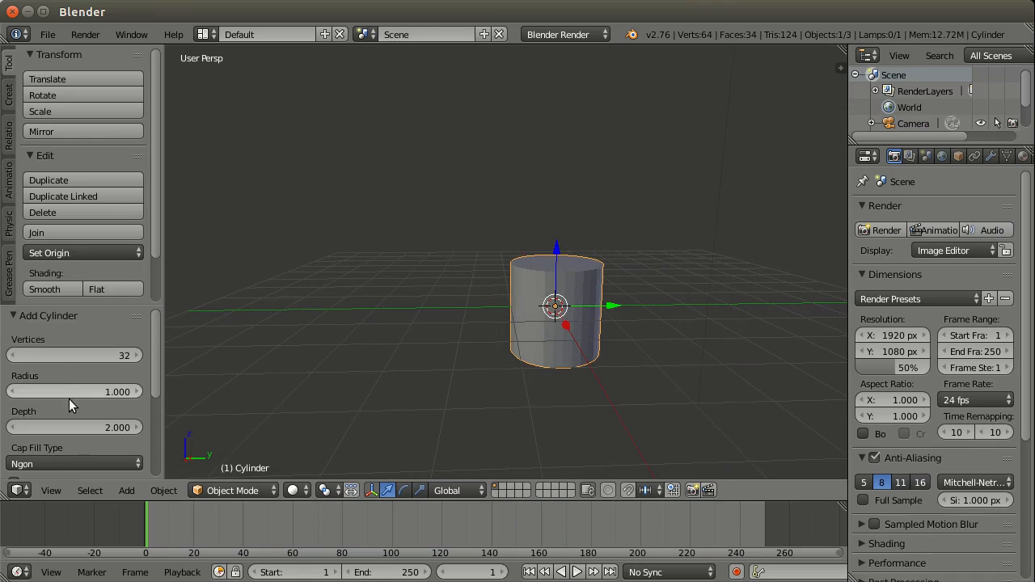
pyautogui.click(94, 394)
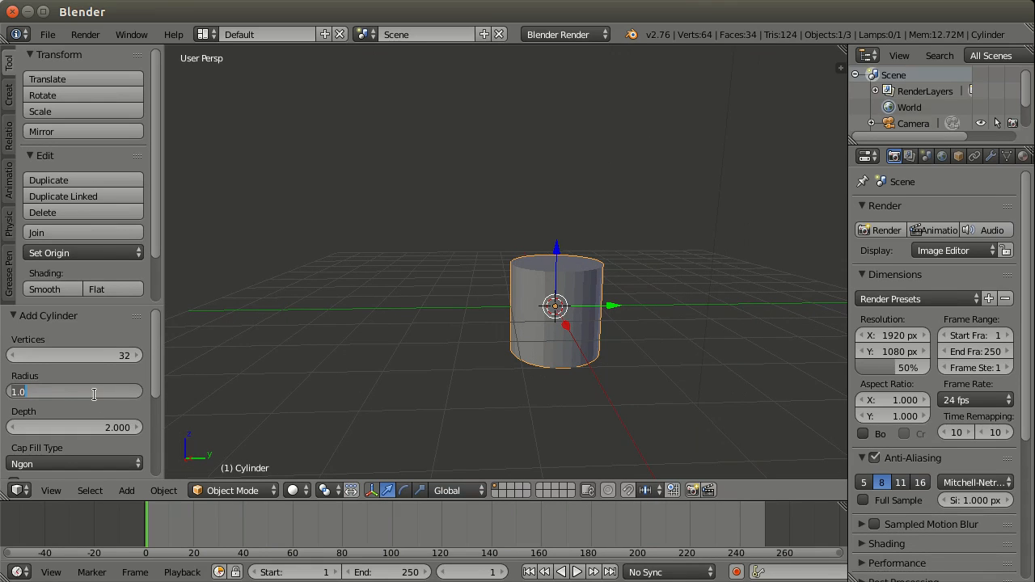
pyautogui.write('4')
pyautogui.press('Return')
pyautogui.scroll(-3, 360, 385)
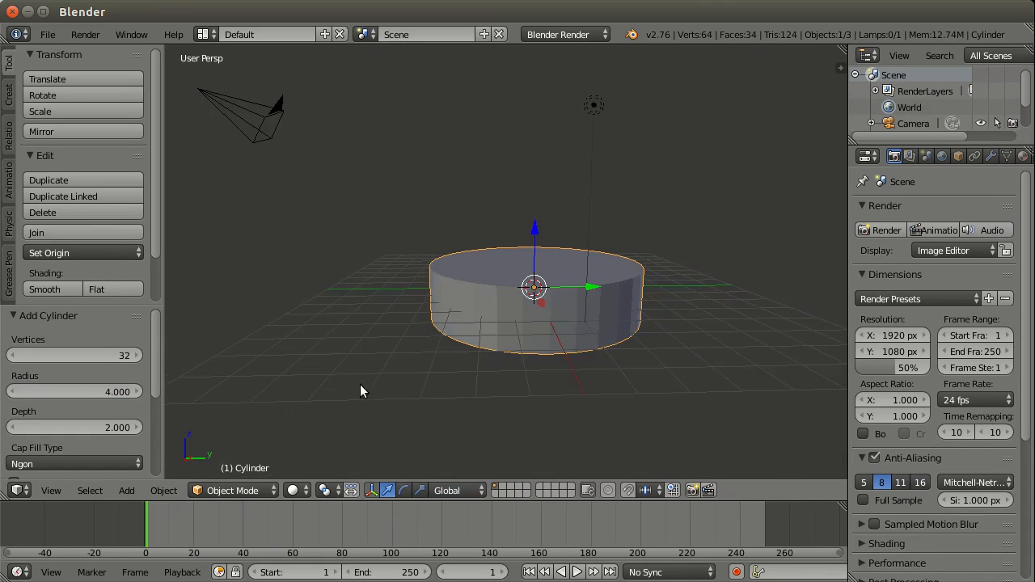
pyautogui.moveTo(557, 307); pyautogui.dragTo(573, 272, button='middle')
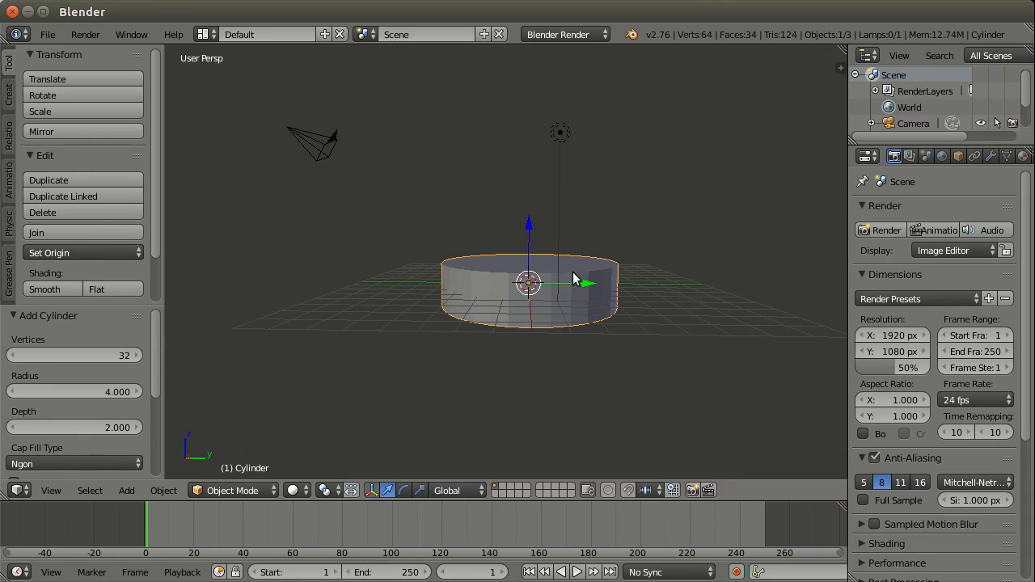
# Step: Duplicate the cylinder in place and delete the duplicate
pyautogui.moveTo(573, 279); pyautogui.dragTo(526, 283, button='middle')
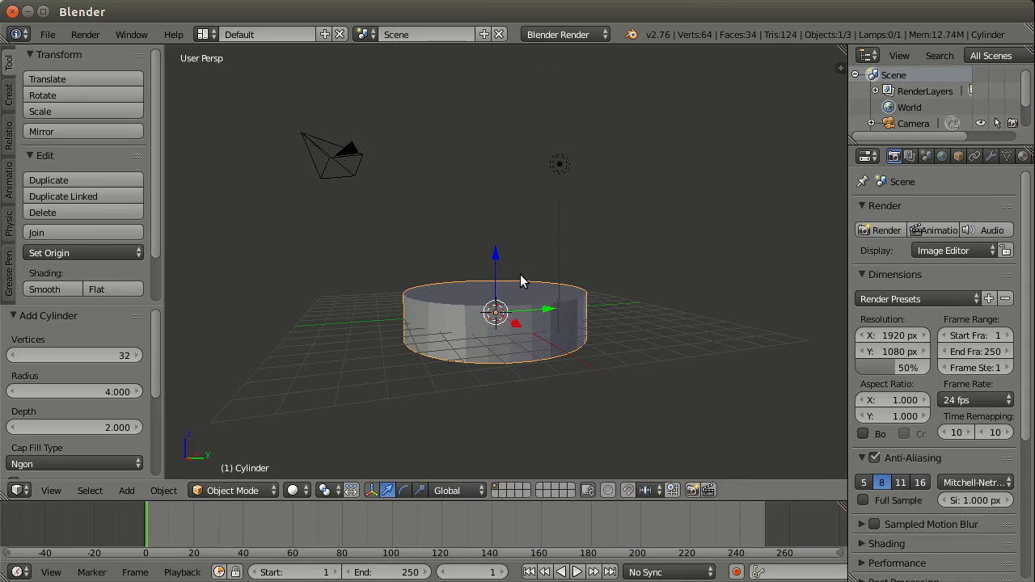
pyautogui.hotkey('shift', 'd')
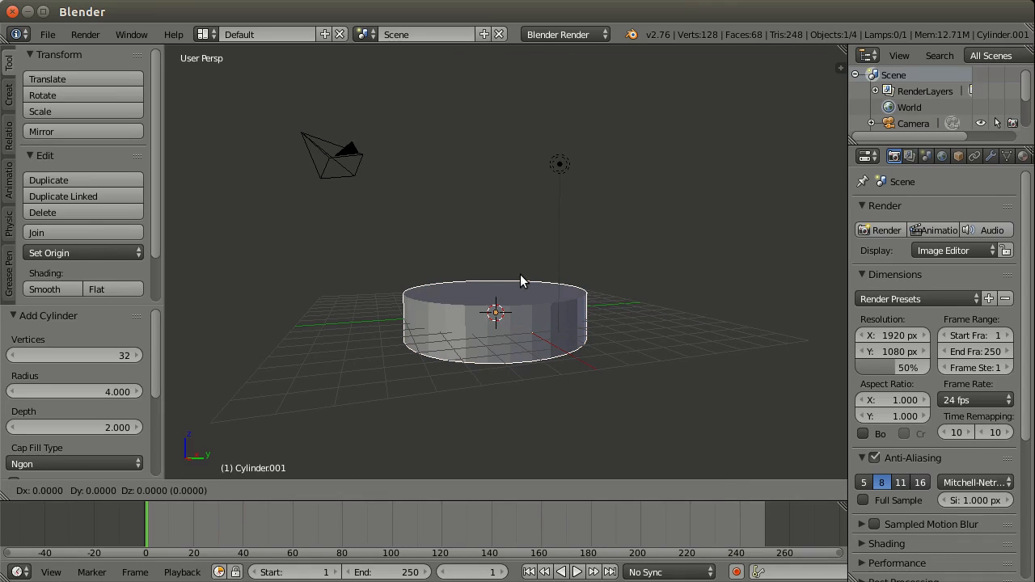
pyautogui.rightClick(489, 150)
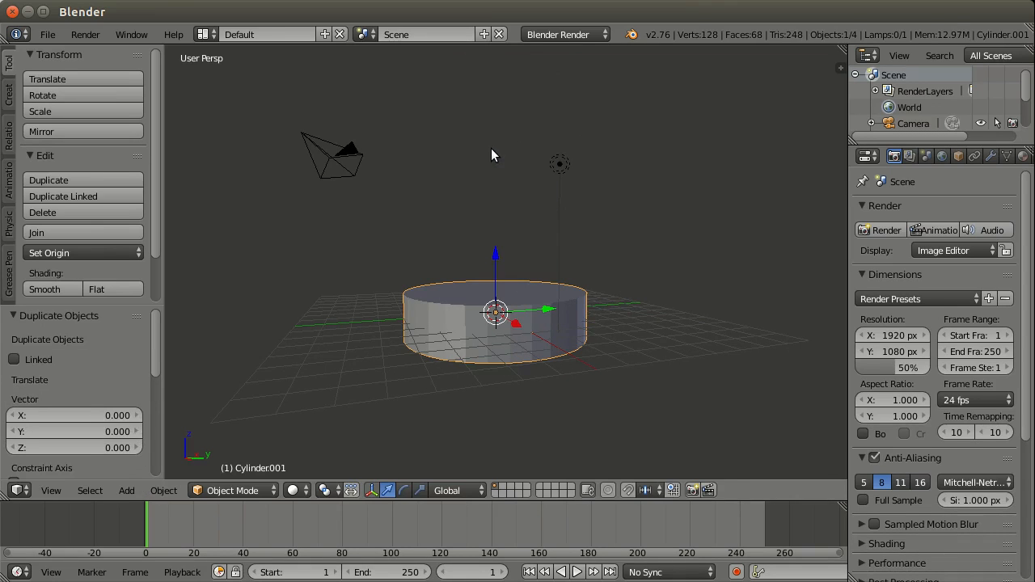
pyautogui.press('x')
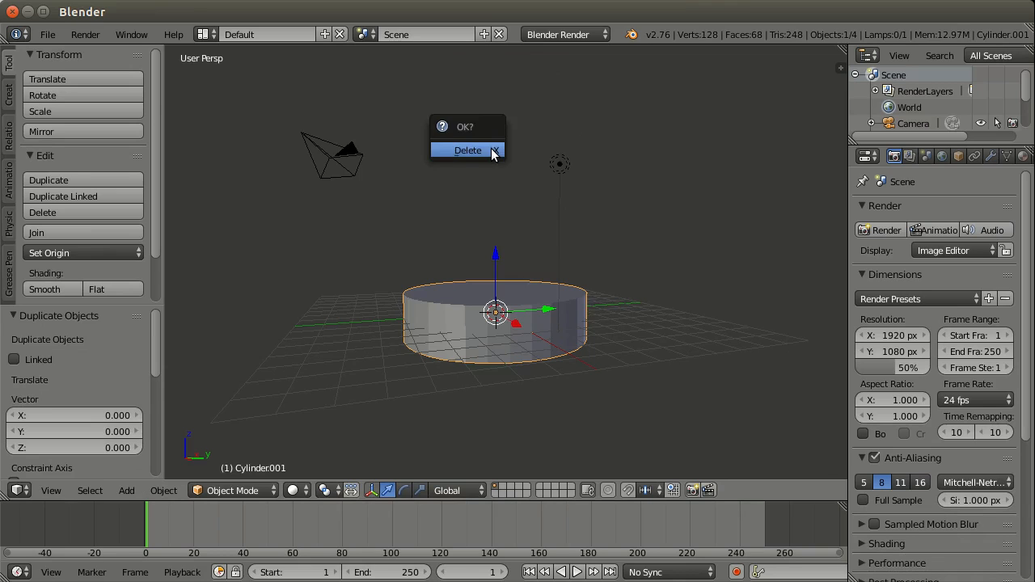
pyautogui.click(491, 149)
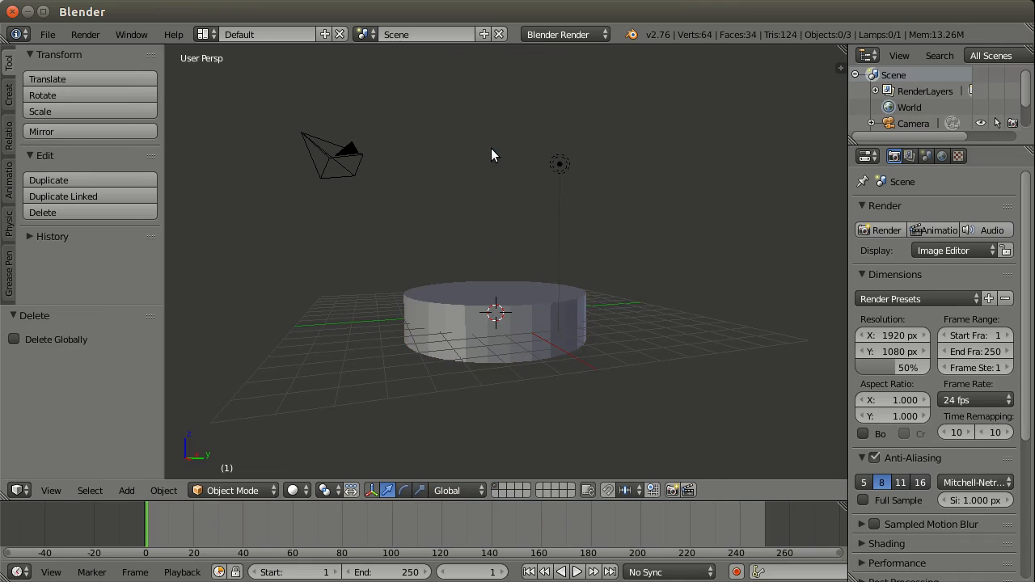
# Step: Select the remaining cylinder and duplicate it
pyautogui.rightClick(516, 300)
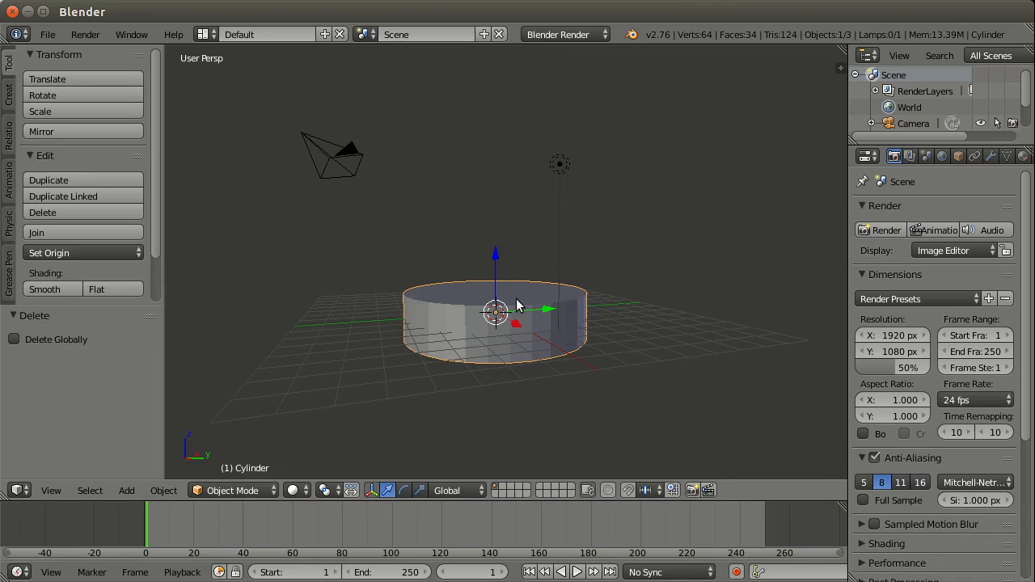
pyautogui.click(164, 491)
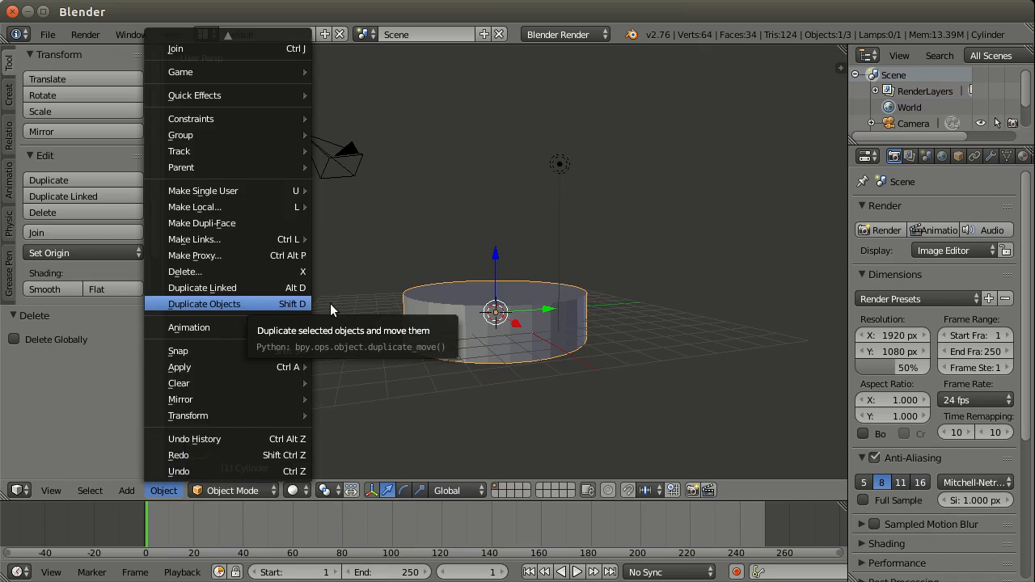
pyautogui.click(301, 304)
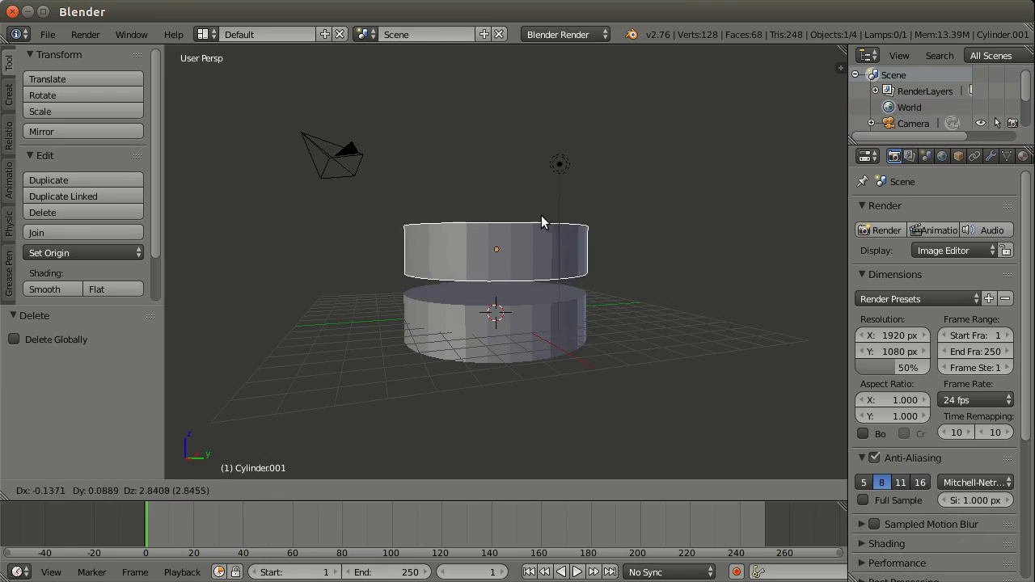
# Step: Try moving the duplicate constrained to the Z, X and Y axes, the XY plane and the YZ plane
pyautogui.press('z')
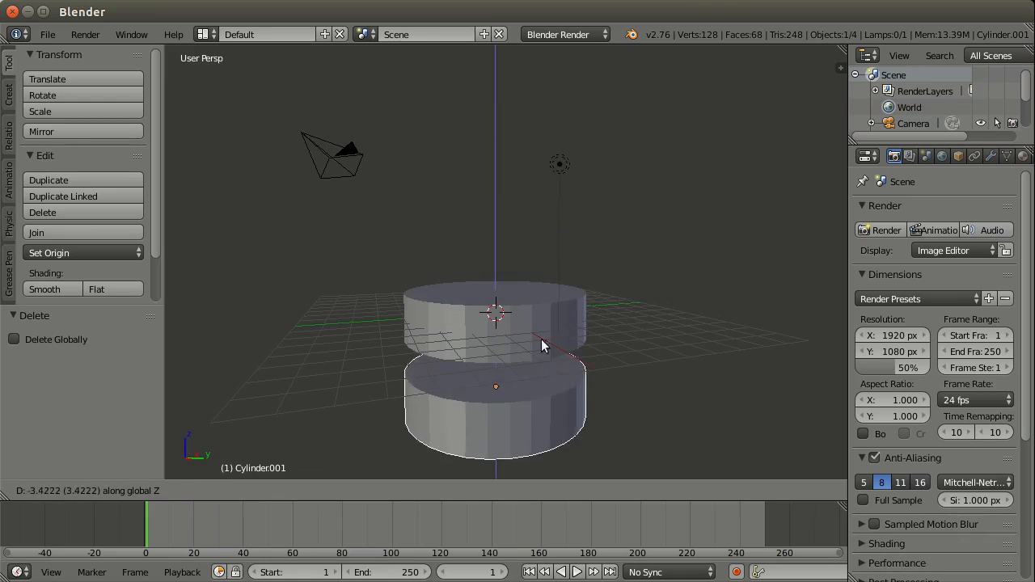
pyautogui.press('x')
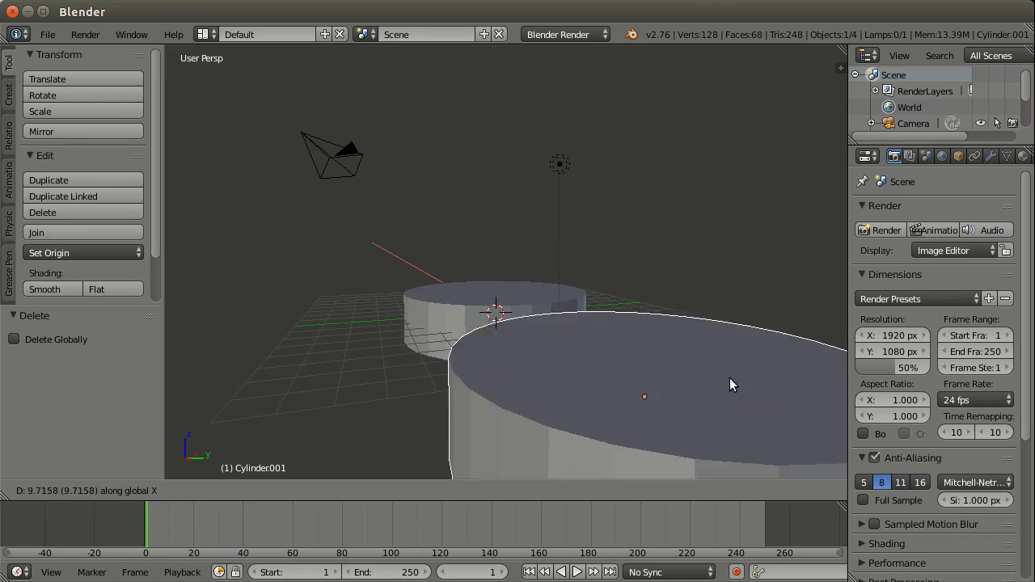
pyautogui.press('y')
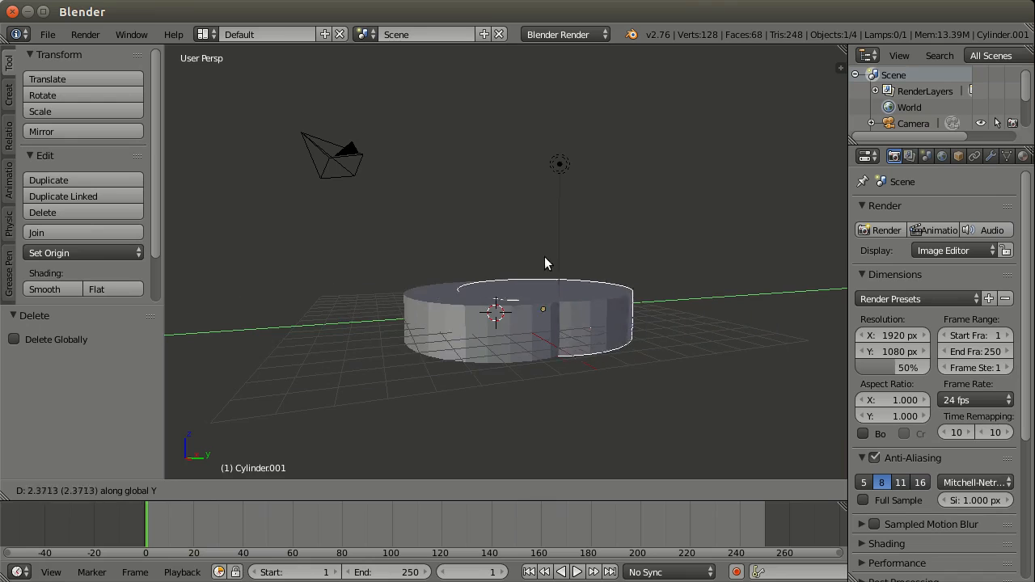
pyautogui.hotkey('shift', 'z')
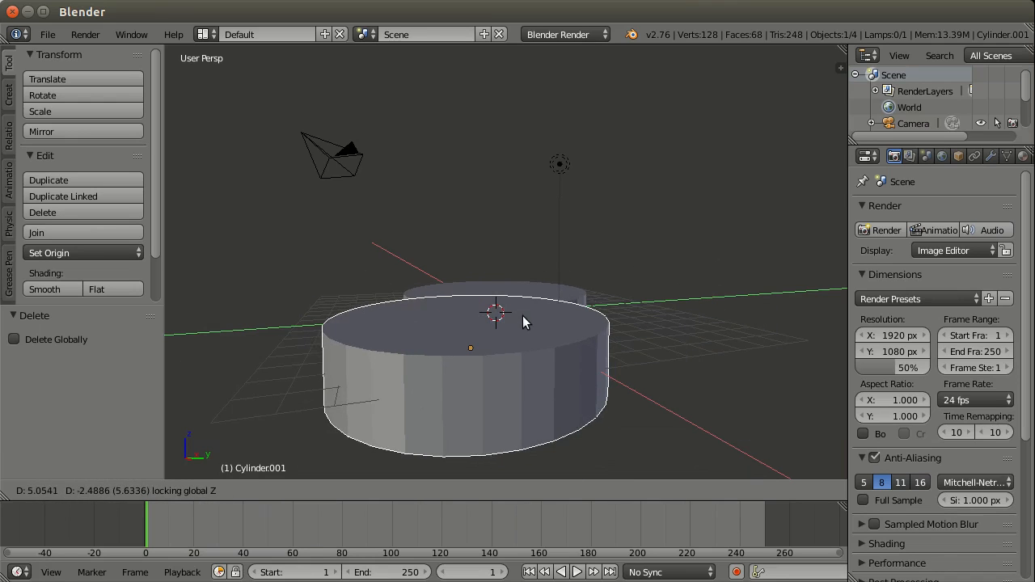
pyautogui.press('x')
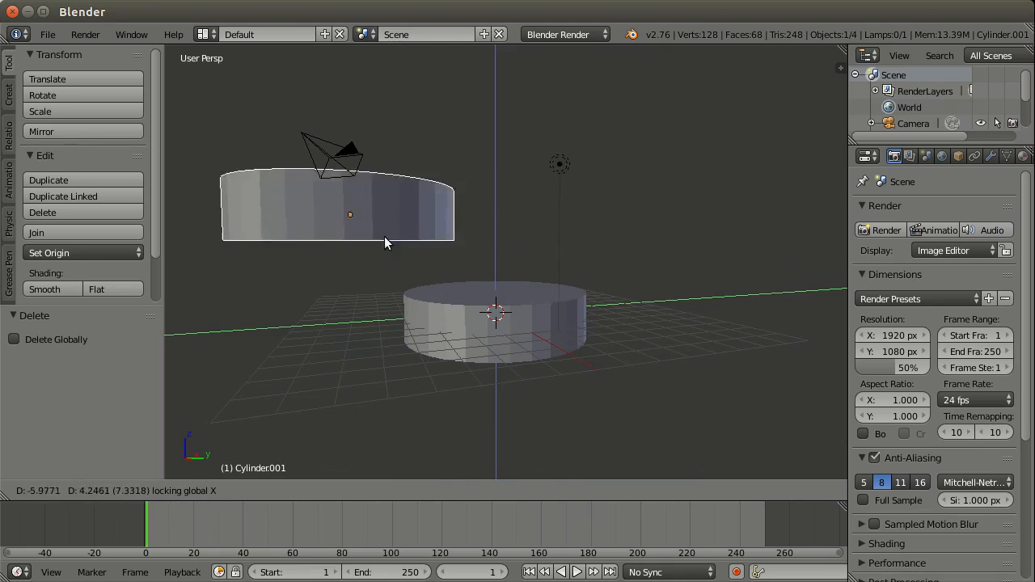
# Step: Place the duplicate cylinder 2 units up along the global Z axis
pyautogui.press('z')
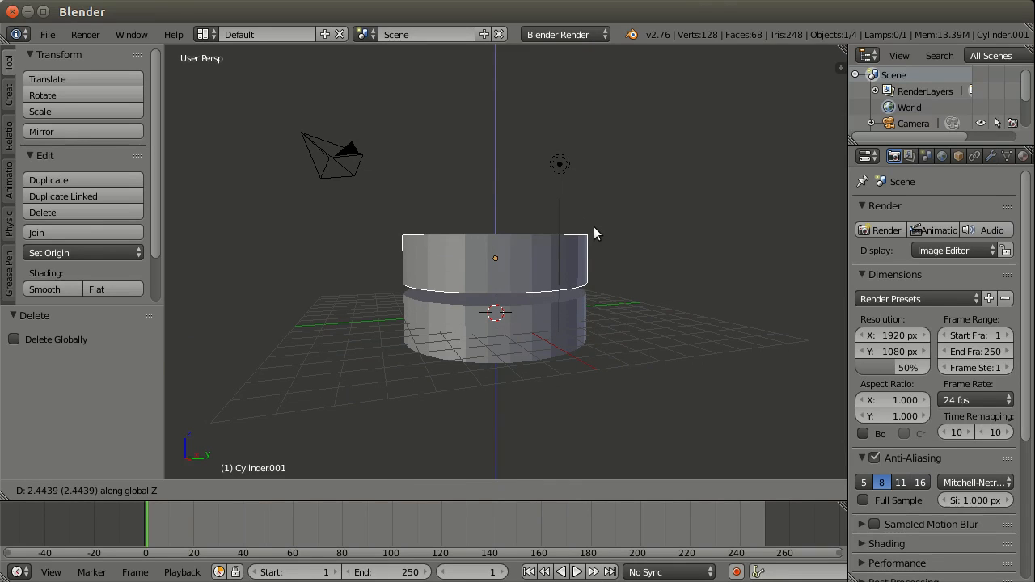
pyautogui.write('13')
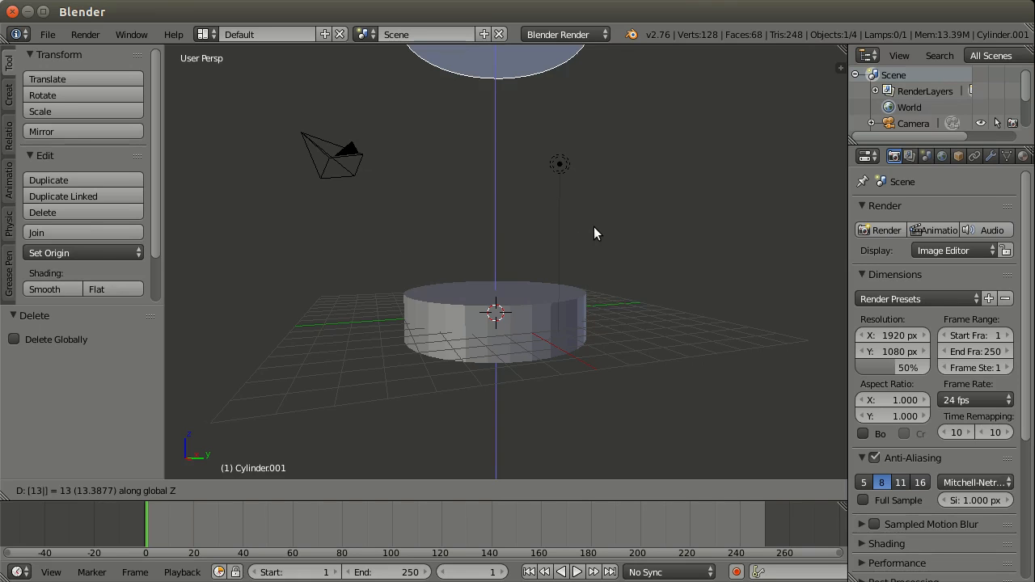
pyautogui.press('BackSpace')
pyautogui.press('BackSpace')
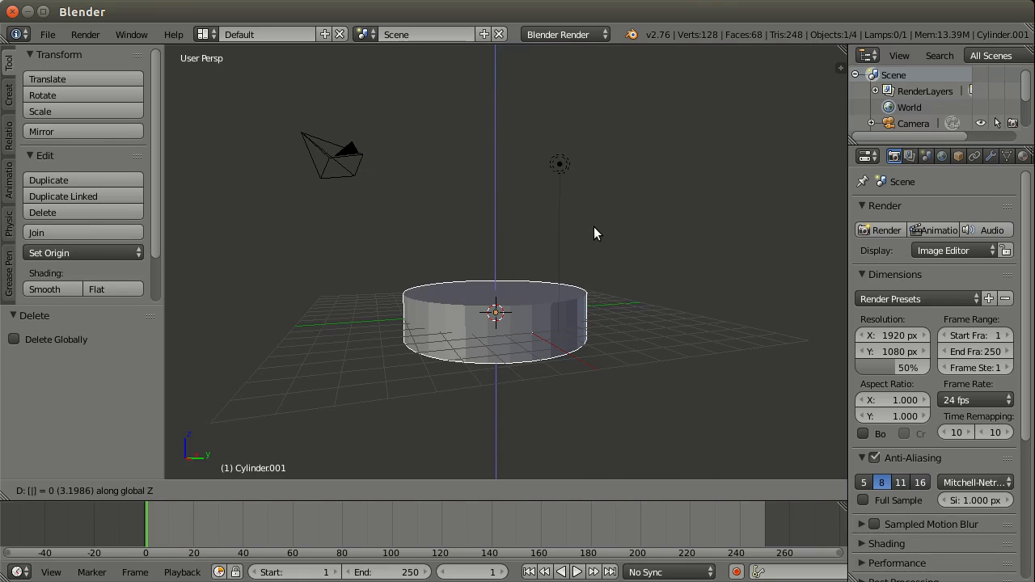
pyautogui.write('2')
pyautogui.press('Return')
# Step: Scale the upper cylinder uniformly by 0.7
pyautogui.moveTo(515, 346); pyautogui.dragTo(580, 256, button='middle')
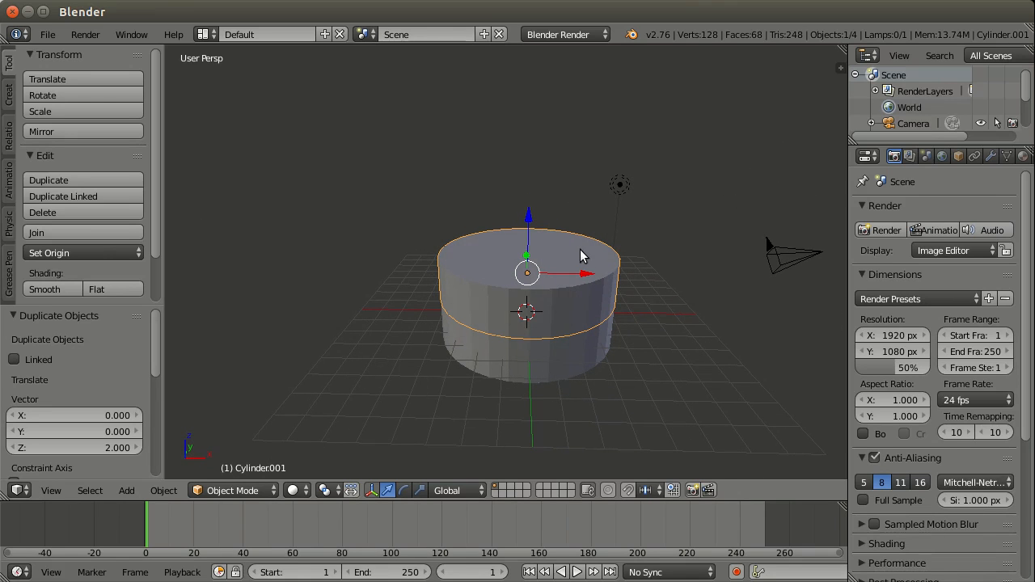
pyautogui.press('s')
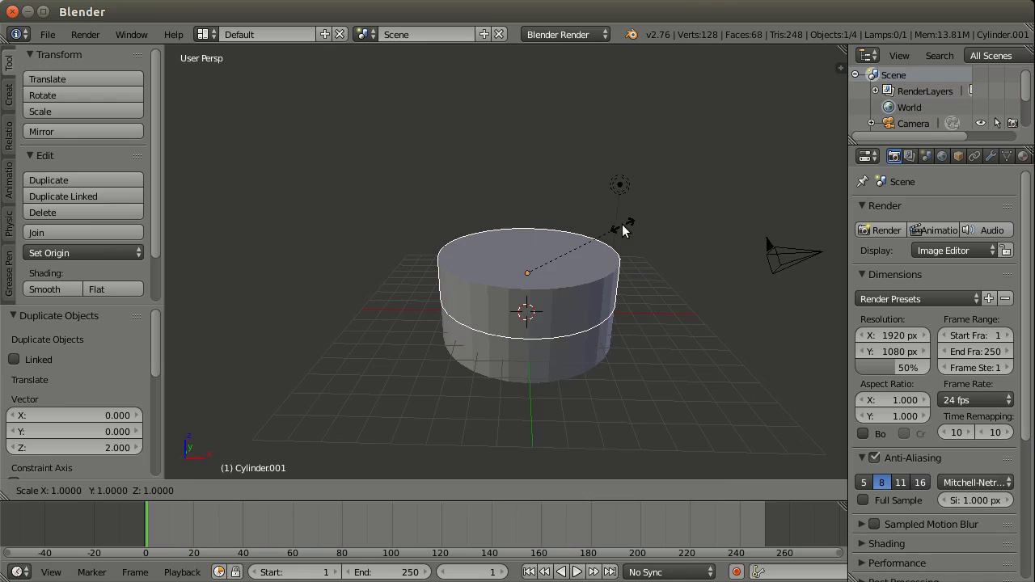
pyautogui.write('0.7')
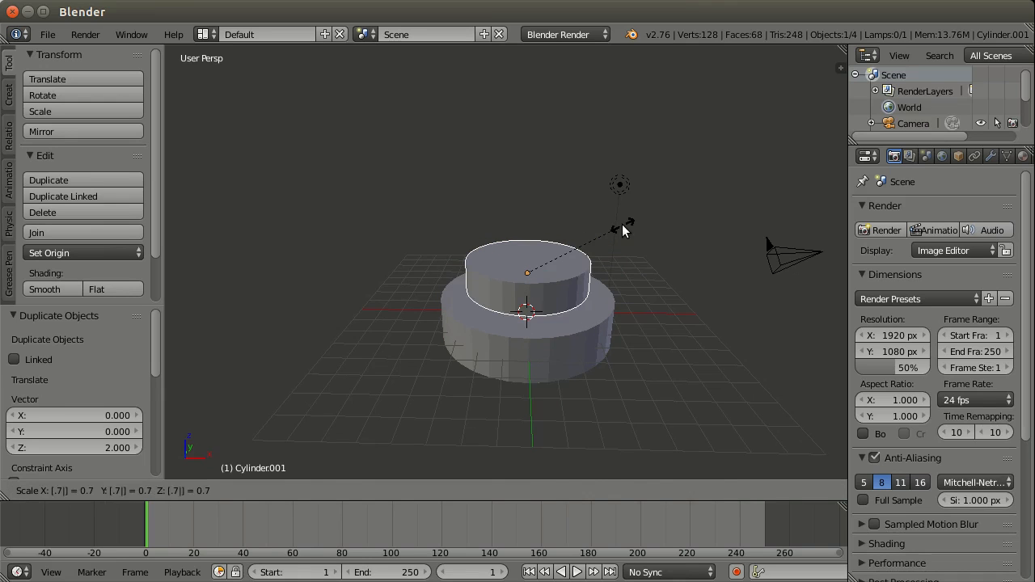
pyautogui.press('Return')
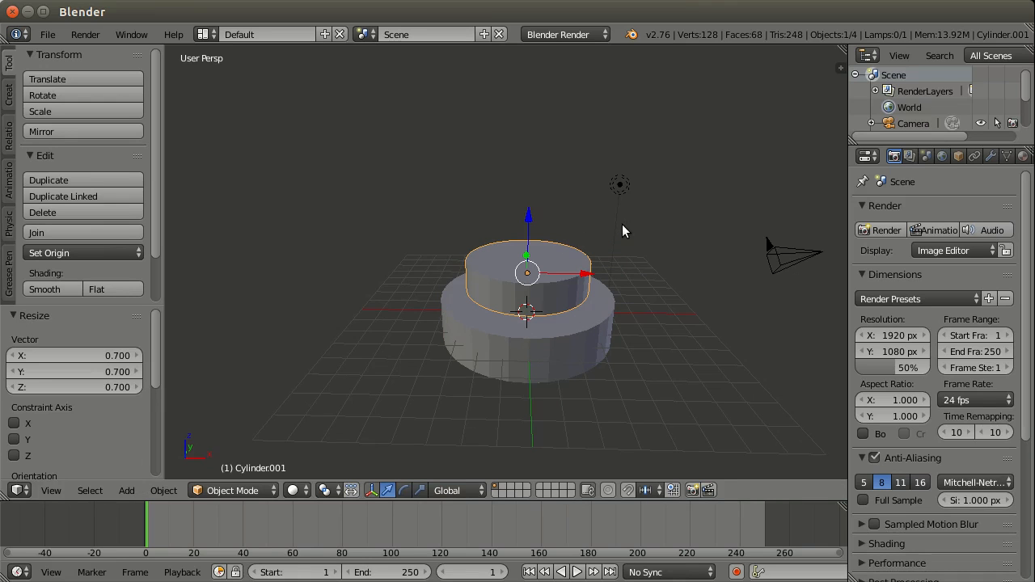
# Step: Examine from the front view and at an angle how the upper cylinder sits over the lower one
pyautogui.moveTo(650, 243); pyautogui.dragTo(615, 207, button='middle')
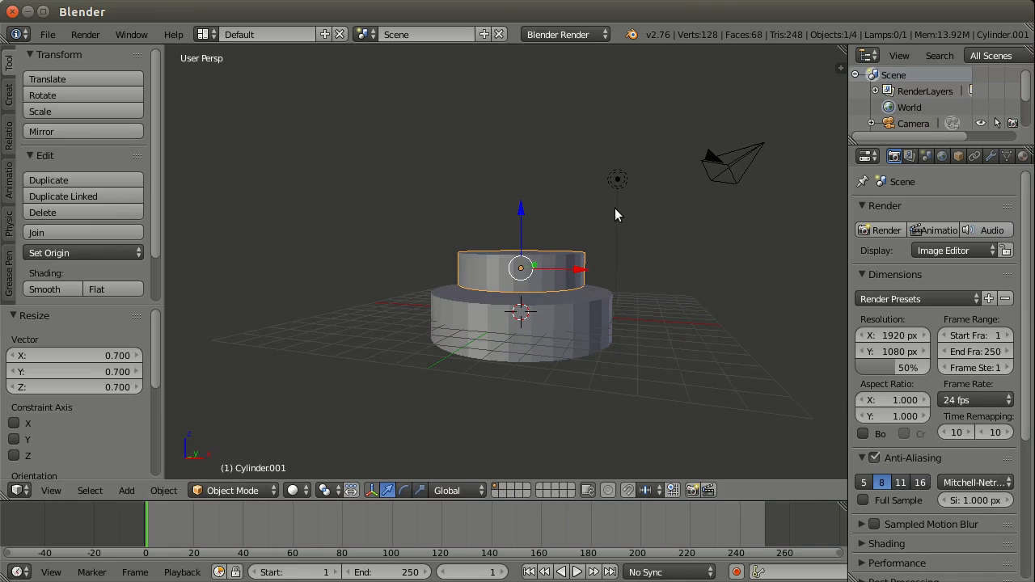
pyautogui.press('KP_1')
pyautogui.scroll(4, 569, 321)
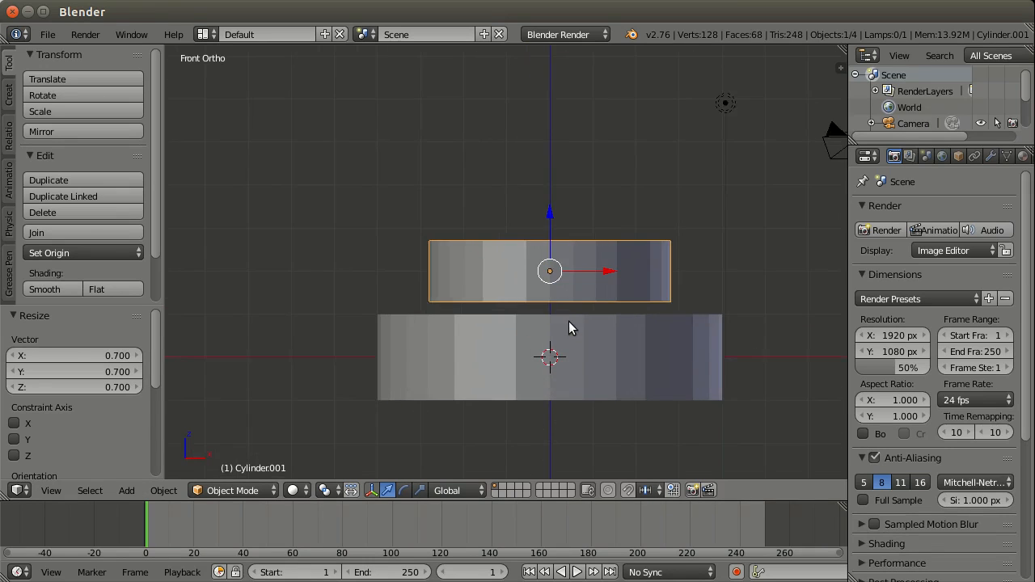
pyautogui.scroll(1, 569, 321)
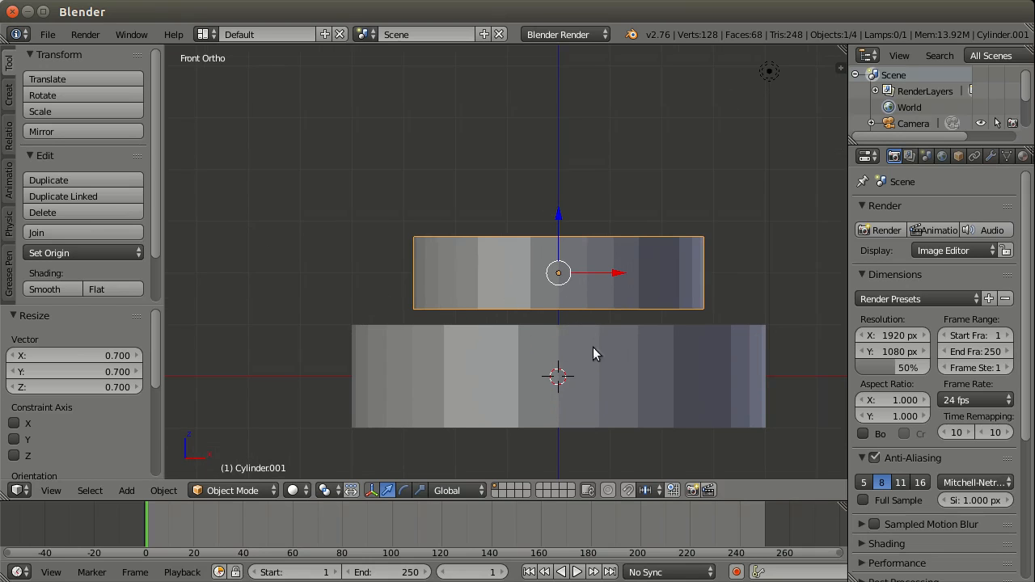
pyautogui.moveTo(593, 354); pyautogui.dragTo(584, 261, button='middle')
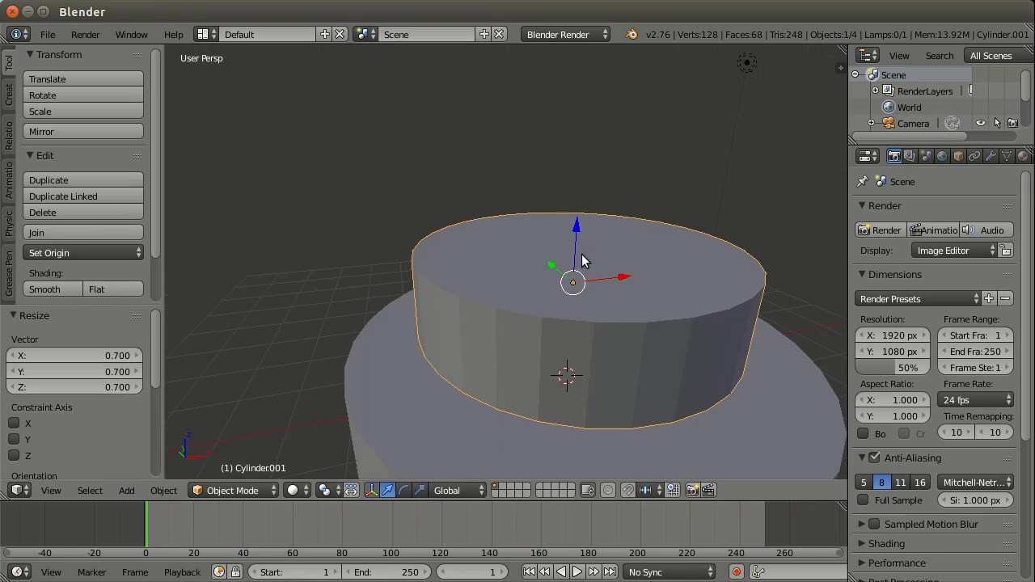
# Step: Enable snapping during transforms and set the snap element to Face
pyautogui.scroll(-2, 669, 316)
pyautogui.scroll(-1, 613, 321)
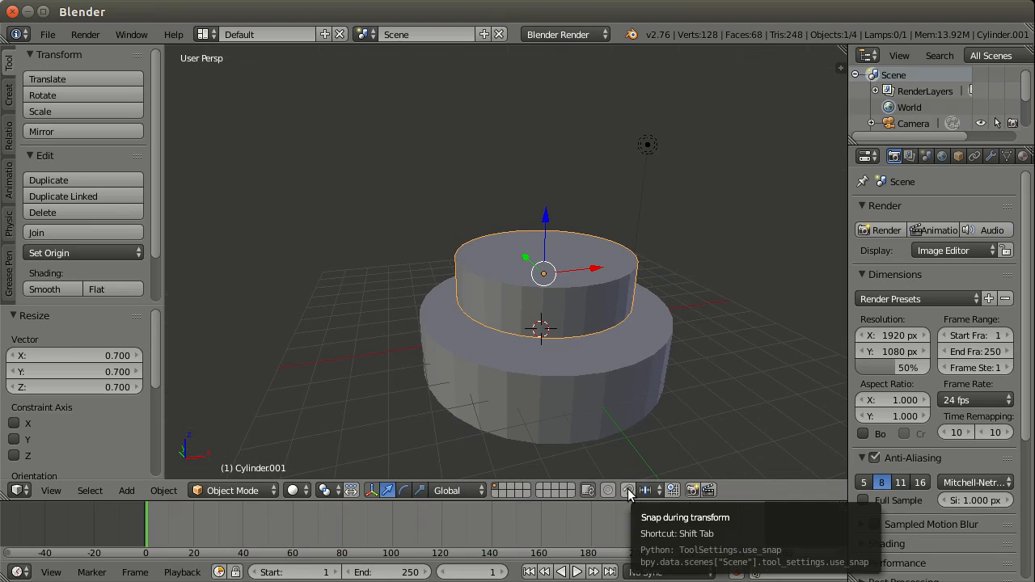
pyautogui.click(629, 491)
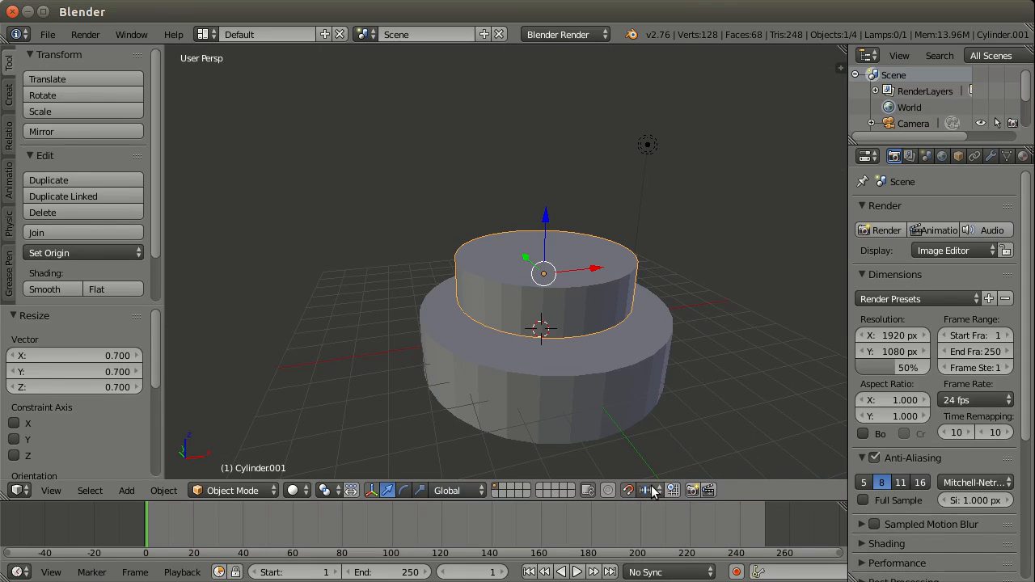
pyautogui.click(652, 491)
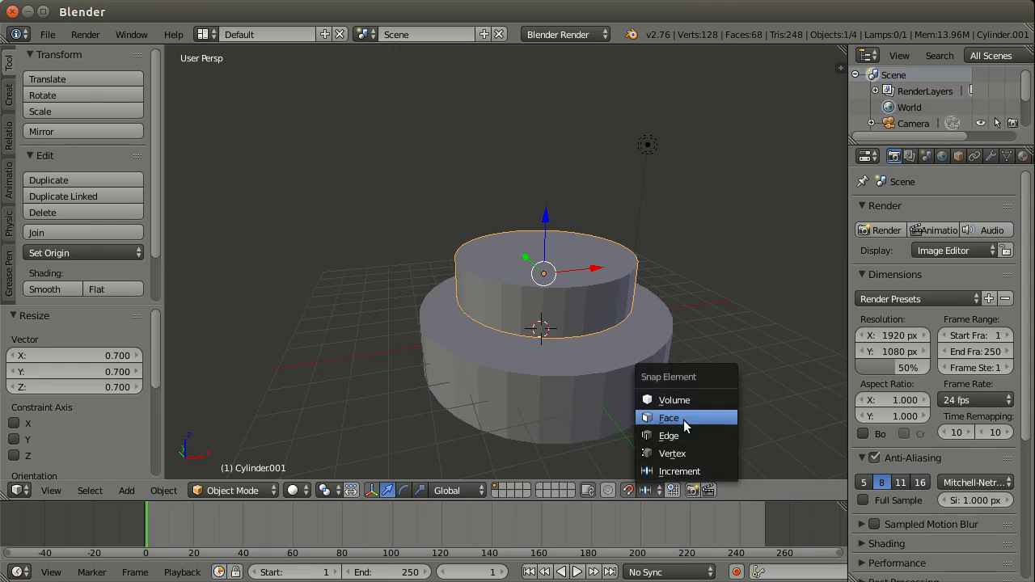
pyautogui.click(683, 420)
# Step: Lower the upper cylinder 0.3 units along the global Z axis, snapping it onto the top face of the lower cylinder
pyautogui.moveTo(637, 365); pyautogui.dragTo(608, 351, button='middle')
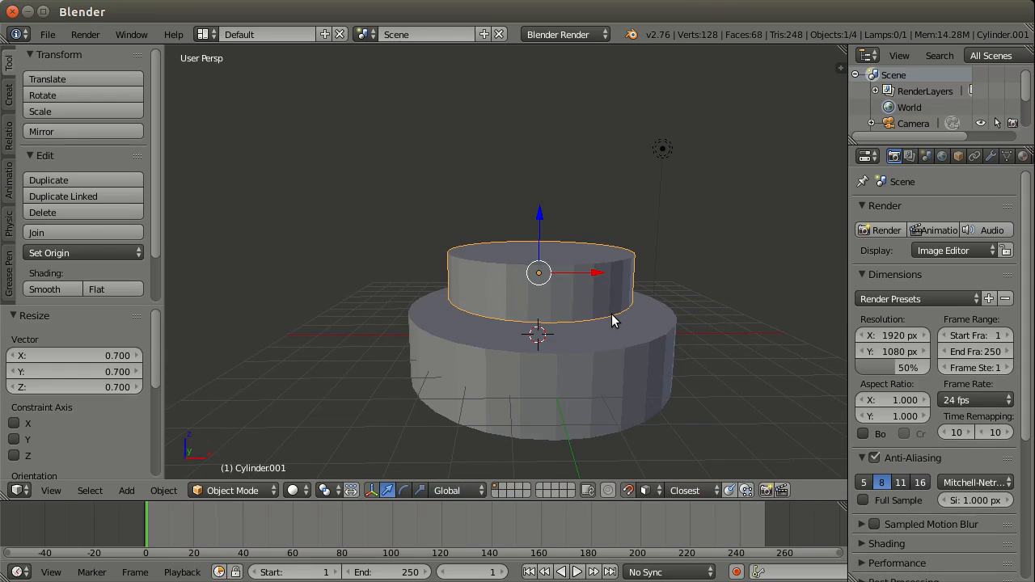
pyautogui.press('g')
pyautogui.press('z')
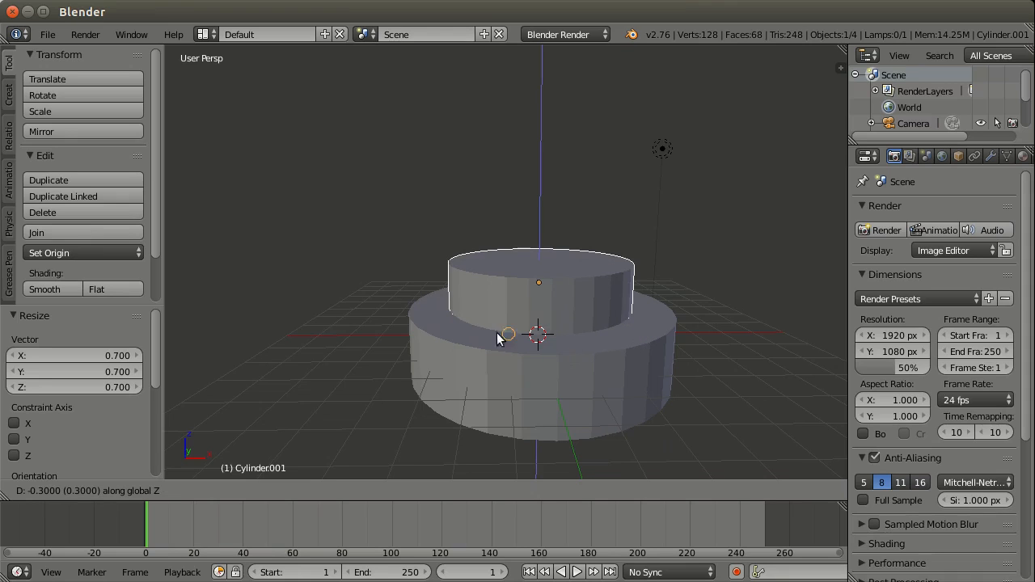
pyautogui.click(625, 338)
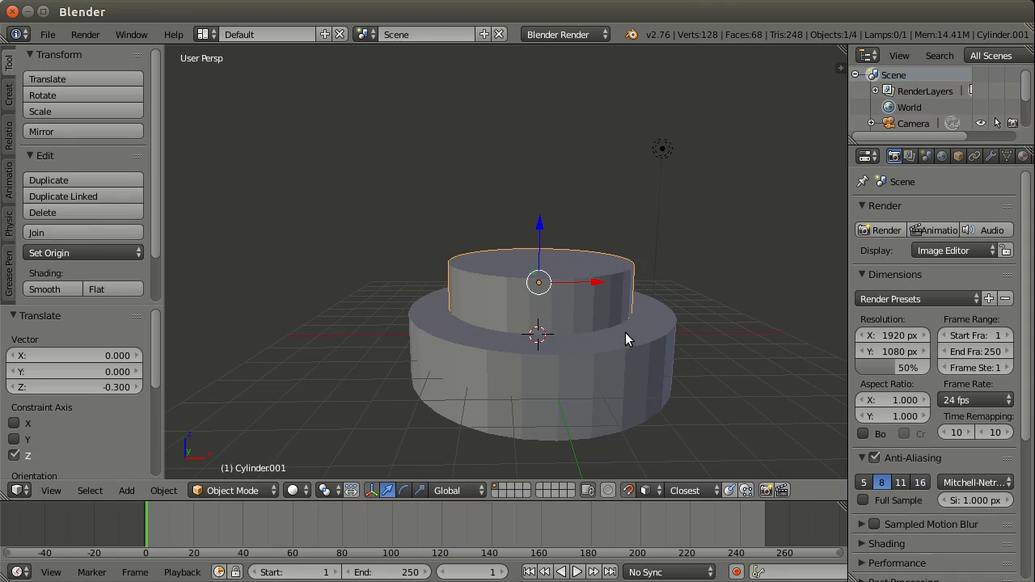
# Step: Duplicate the upper cylinder and place the copy about 1.99 units up along the global Z axis
pyautogui.moveTo(601, 303); pyautogui.dragTo(601, 281, button='middle')
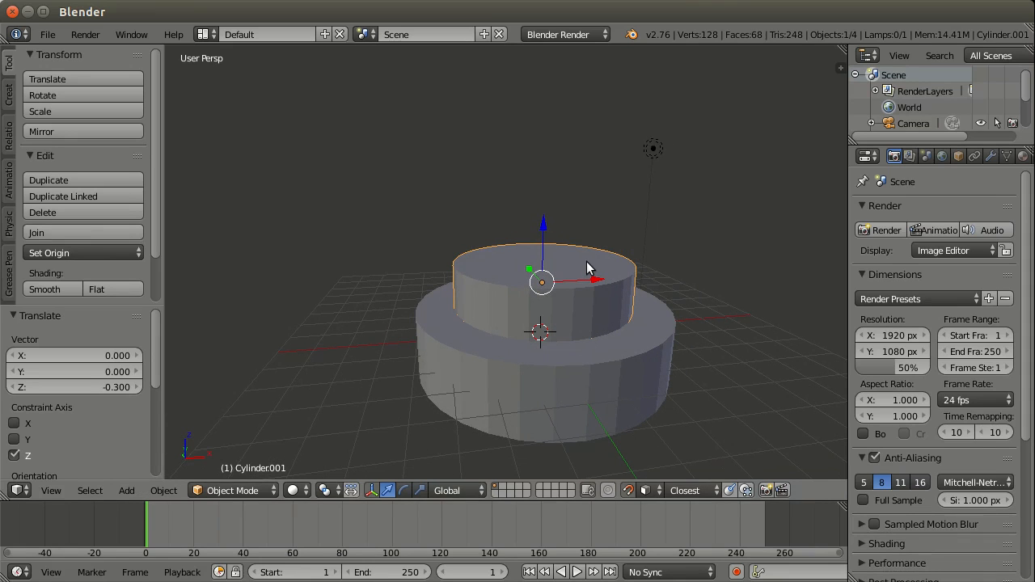
pyautogui.hotkey('shift', 'd')
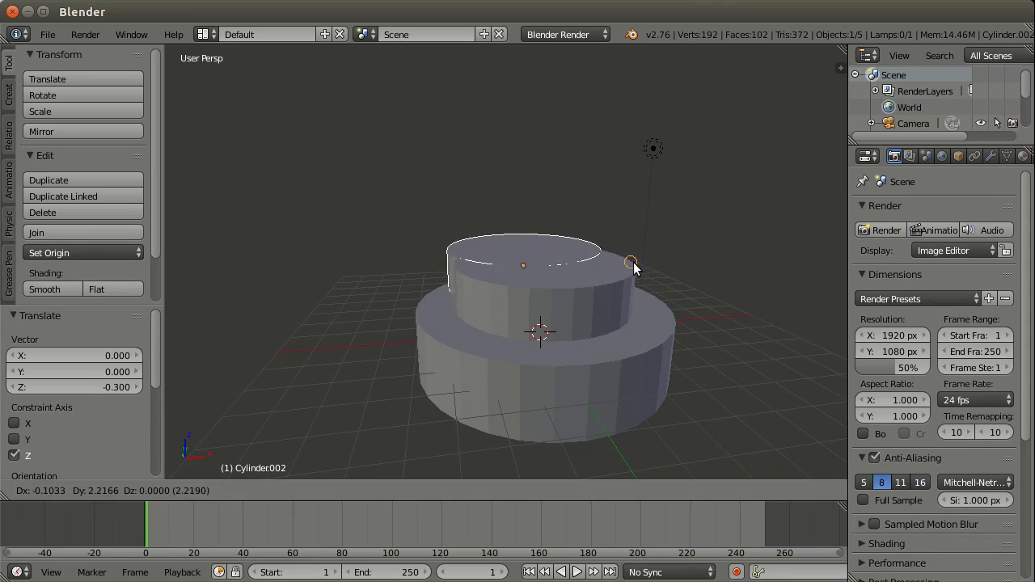
pyautogui.press('ctrl')
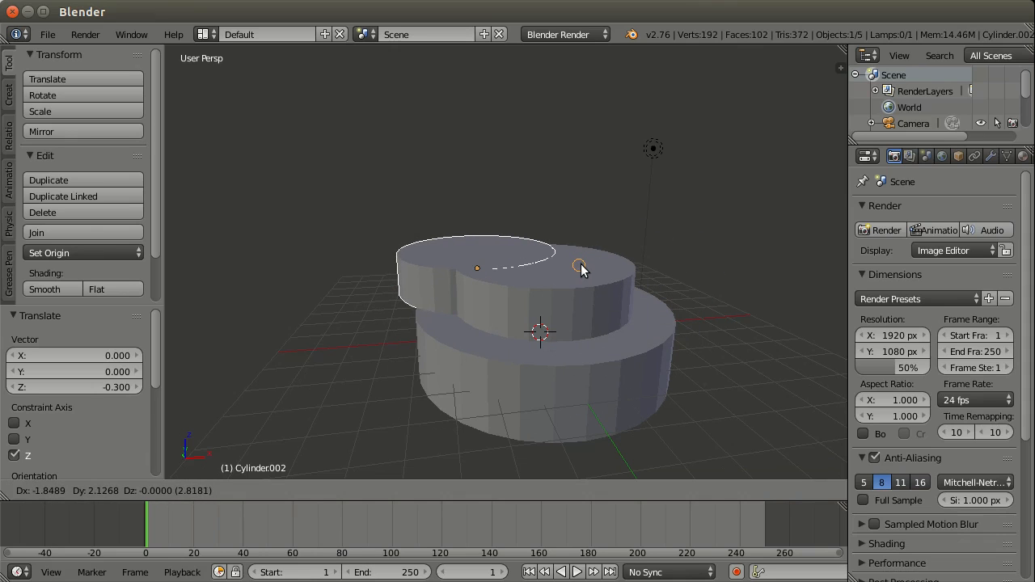
pyautogui.press('z')
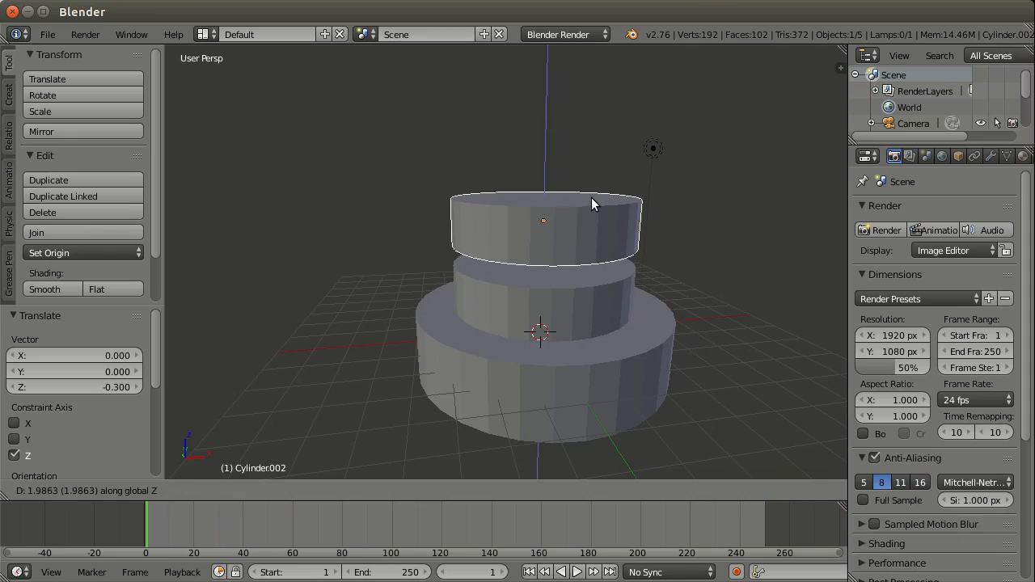
pyautogui.click(593, 204)
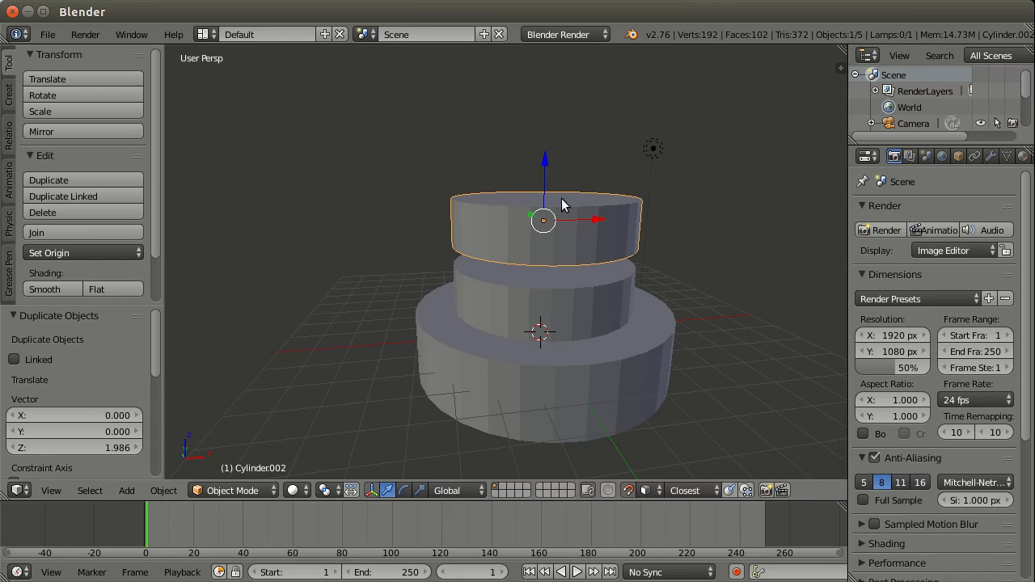
pyautogui.press('space')
pyautogui.write('resiz')
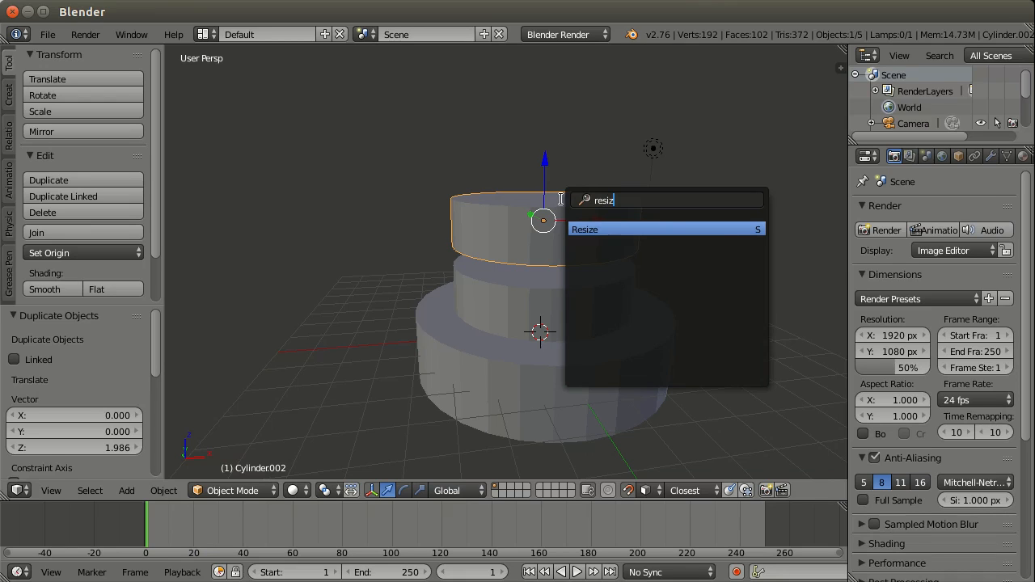
pyautogui.press('BackSpace')
pyautogui.press('BackSpace')
pyautogui.press('BackSpace')
pyautogui.press('BackSpace')
pyautogui.press('BackSpace')
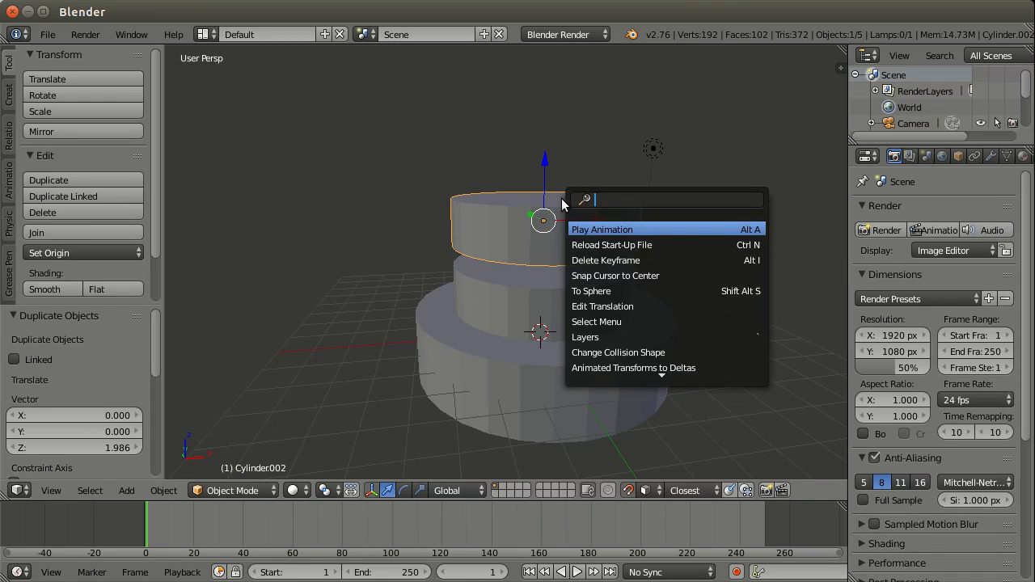
pyautogui.press('Escape')
# Step: Scale the topmost of the three cylinders uniformly by 0.7
pyautogui.write('s')
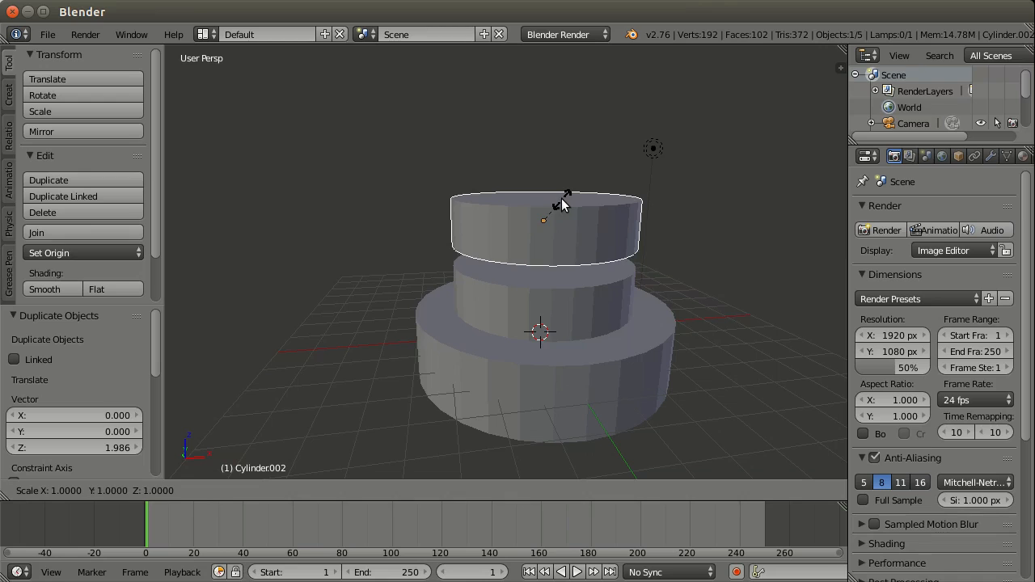
pyautogui.write('.7')
pyautogui.press('Return')
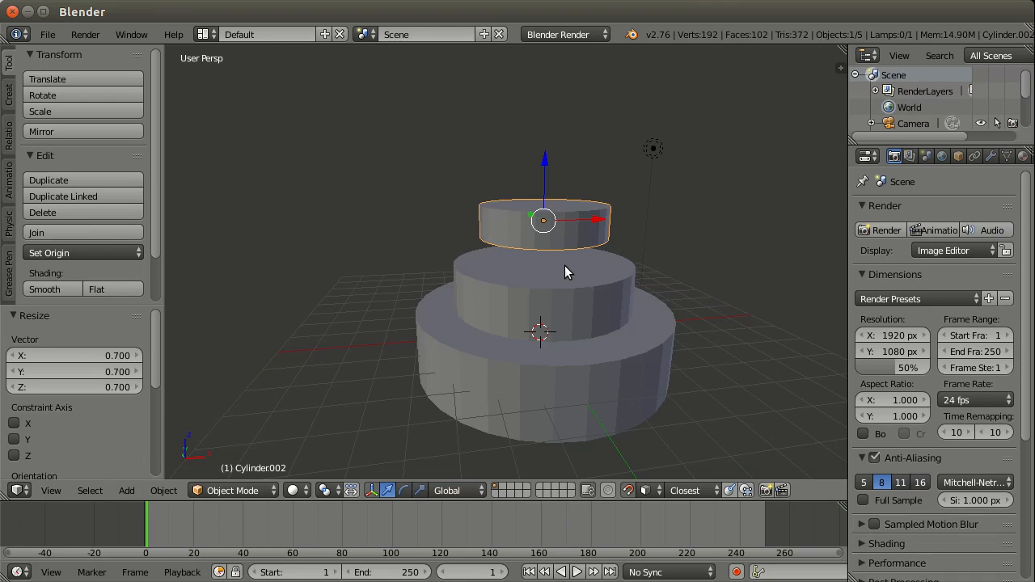
# Step: Lower the topmost cylinder about 0.8 units along global Z, snapping it onto the top face of the middle cylinder
pyautogui.press('g')
pyautogui.press('z')
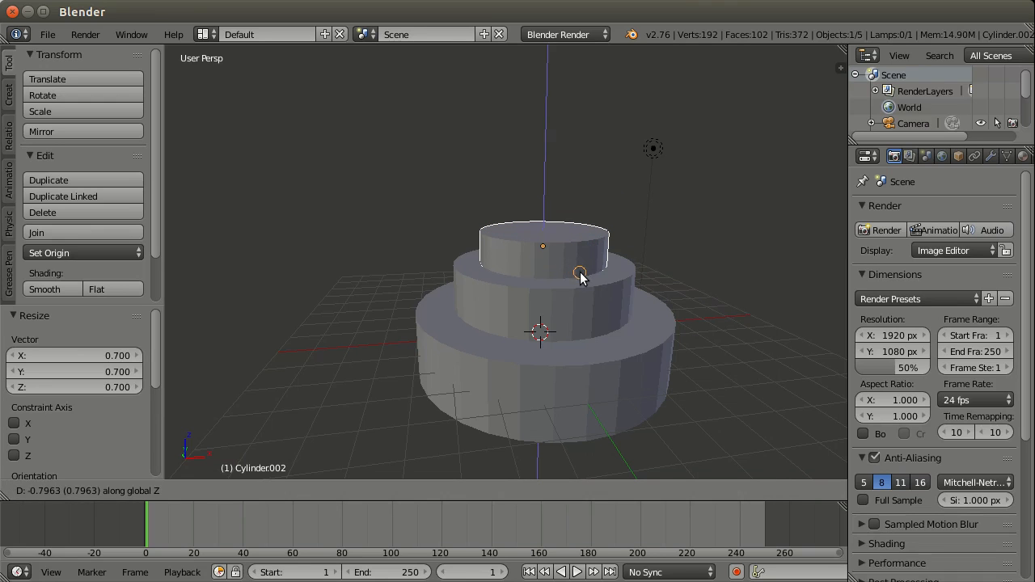
pyautogui.click(585, 280)
# Step: Duplicate the third-tier cylinder and place the copy about 1.44 units up along the global Z axis
pyautogui.moveTo(584, 280); pyautogui.dragTo(573, 244, button='middle')
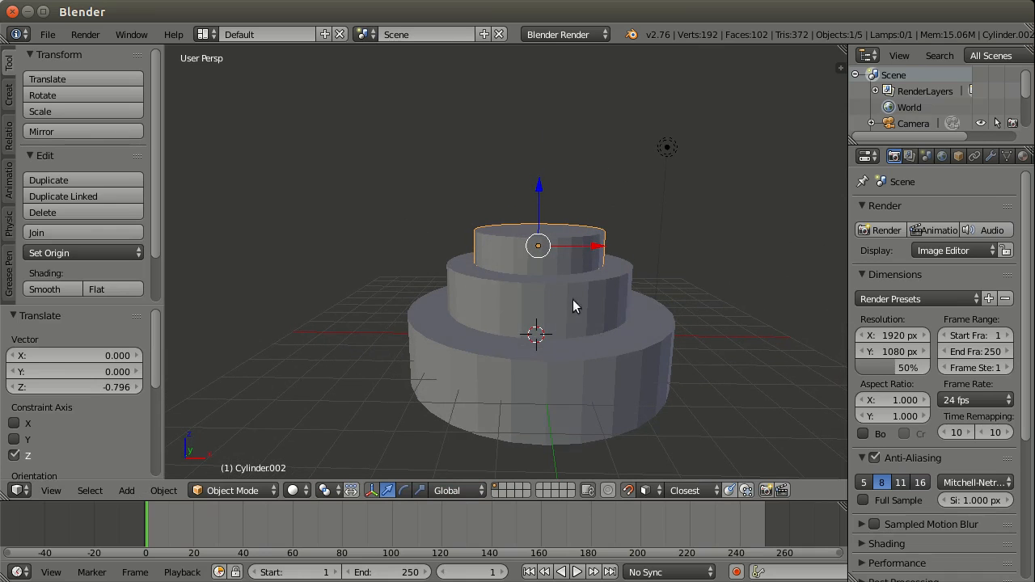
pyautogui.moveTo(573, 301)
pyautogui.mouseDown(button='middle')
pyautogui.moveTo(594, 324)
pyautogui.moveTo(567, 306)
pyautogui.mouseUp(button='middle')
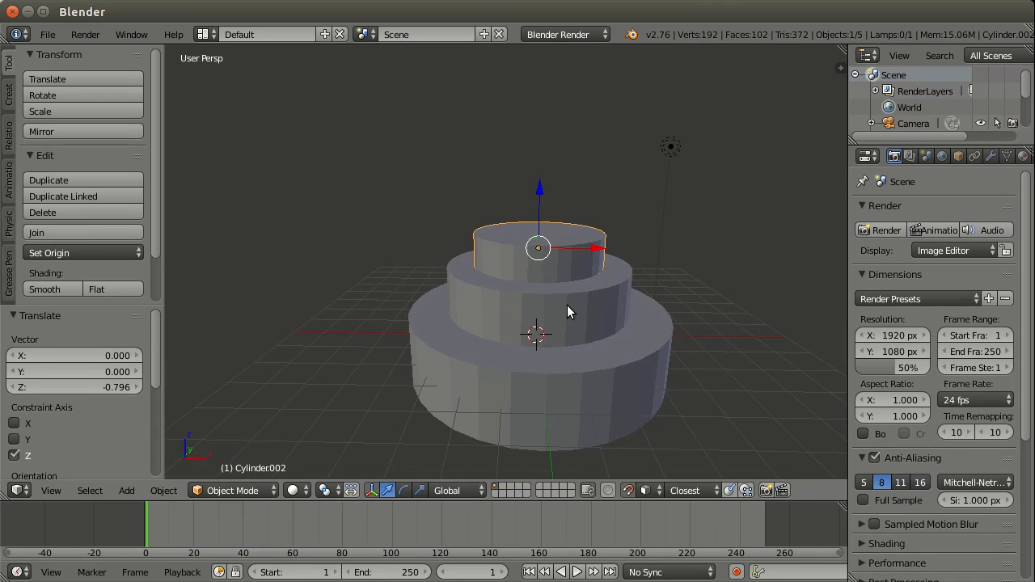
pyautogui.moveTo(631, 259); pyautogui.dragTo(412, 289, button='middle')
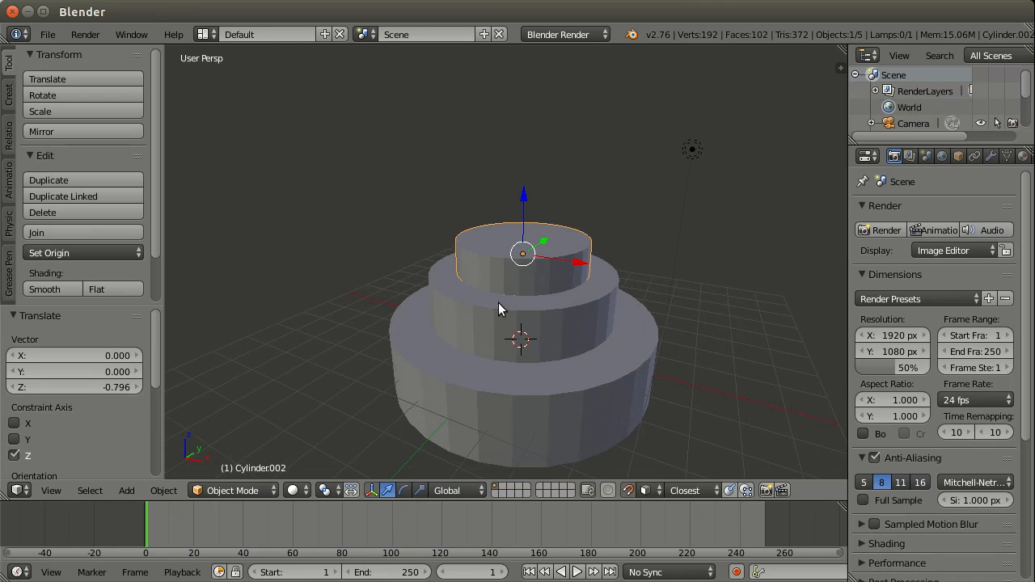
pyautogui.moveTo(518, 253); pyautogui.dragTo(593, 247, button='middle')
pyautogui.hotkey('shift', 'd')
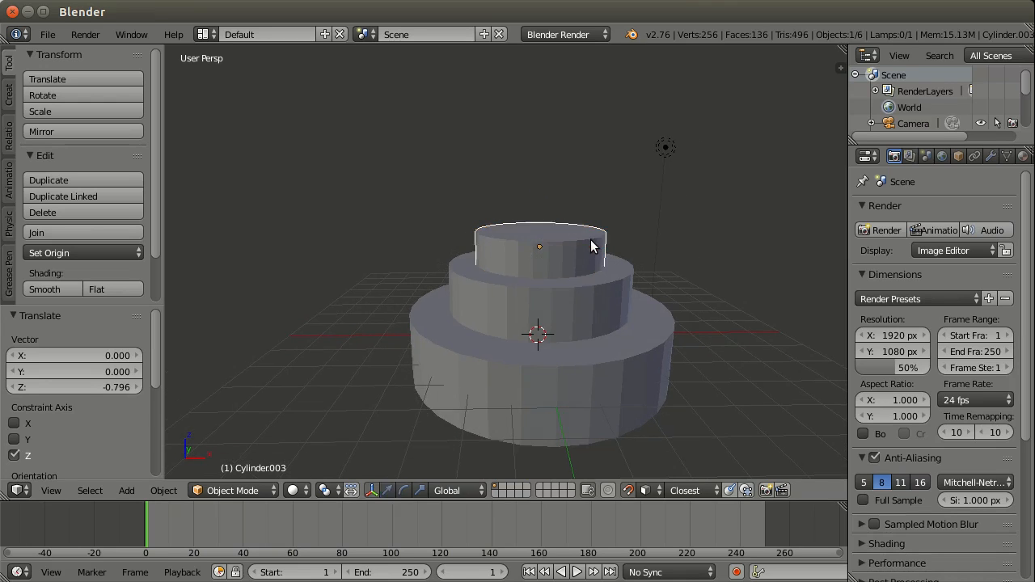
pyautogui.press('z')
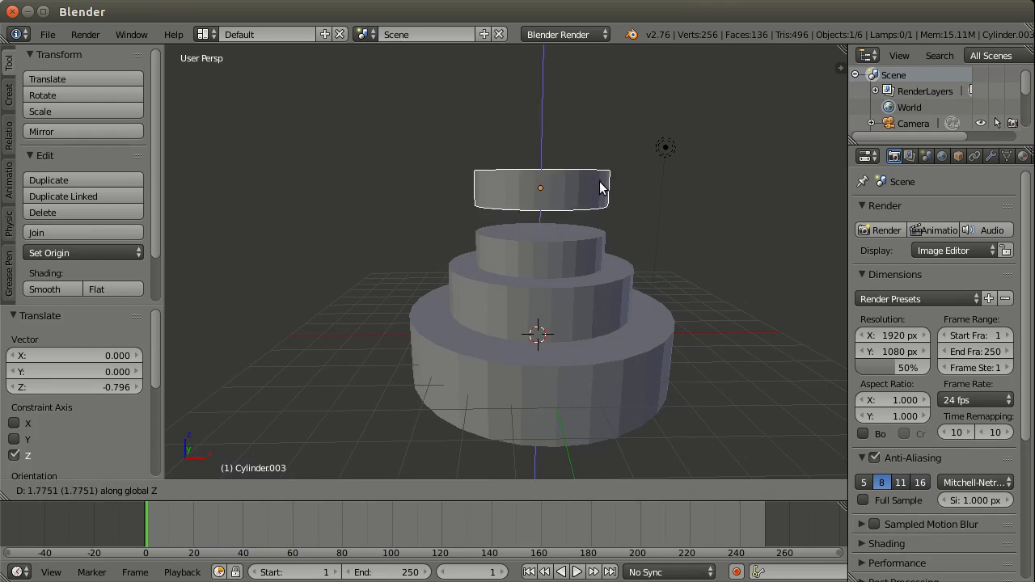
pyautogui.click(597, 194)
# Step: Scale the fourth cylinder by 0.2 in X and Y only, with Z locked
pyautogui.moveTo(597, 194); pyautogui.dragTo(575, 242, button='middle')
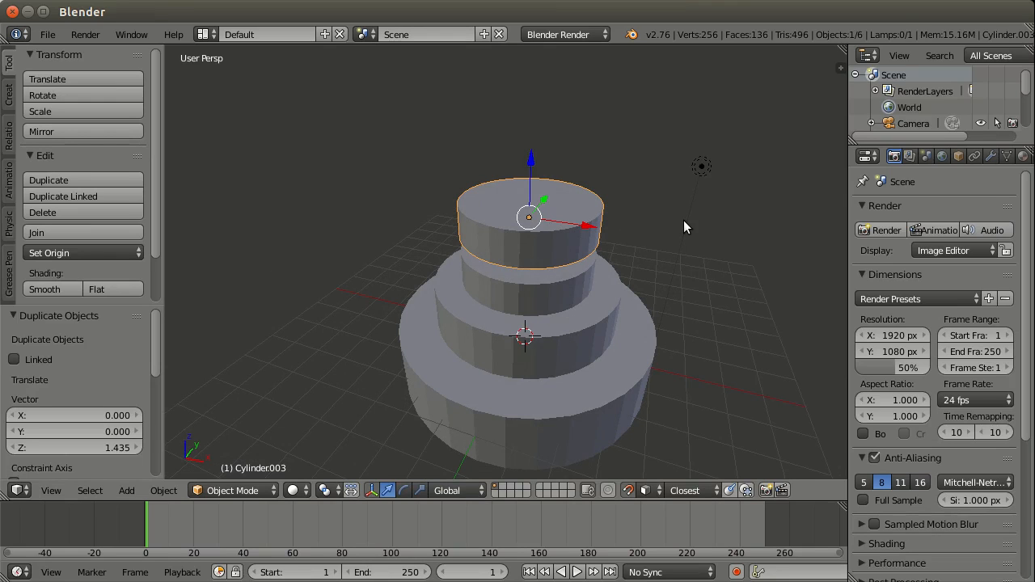
pyautogui.press('s')
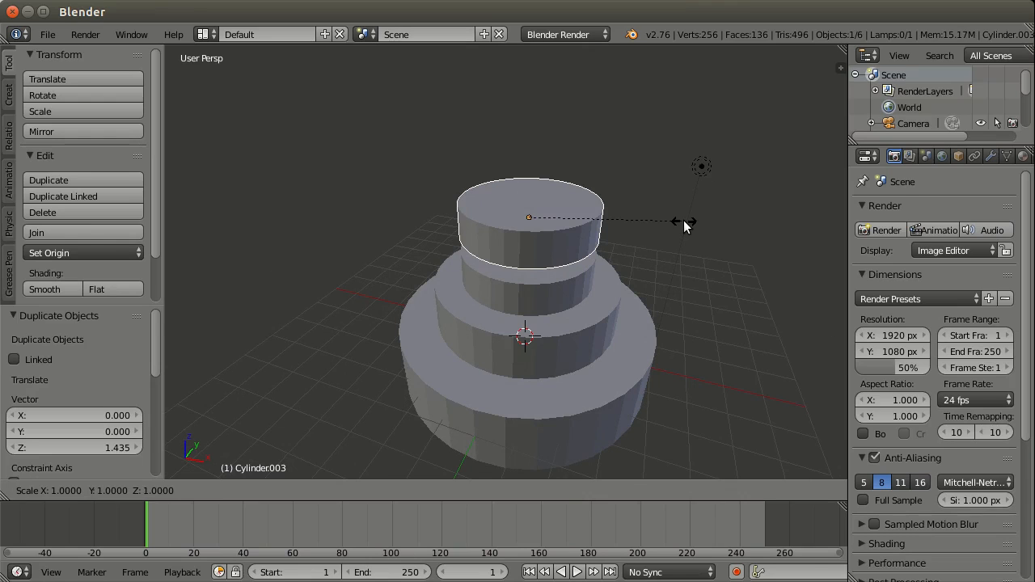
pyautogui.hotkey('shift', 'z')
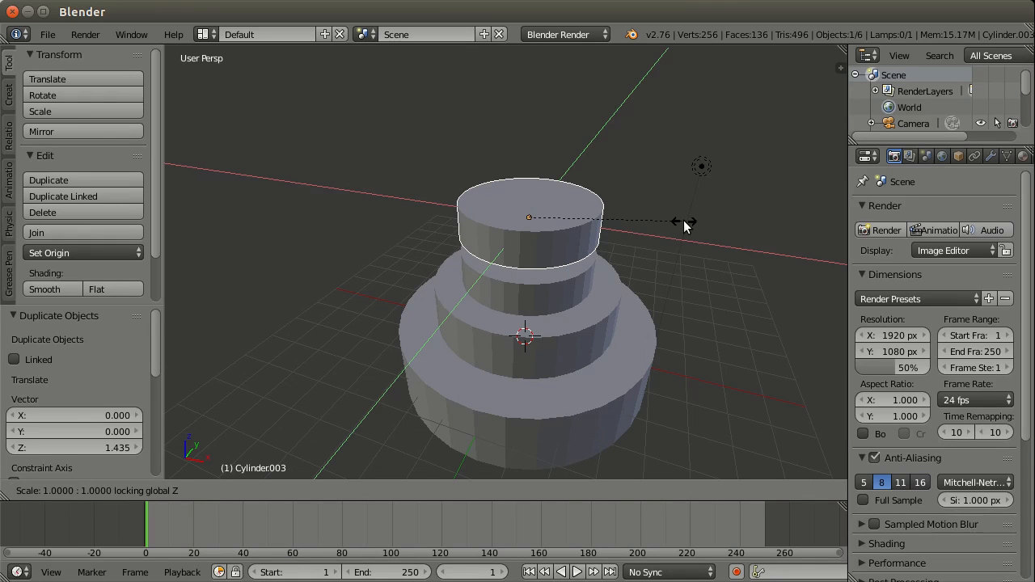
pyautogui.write('.')
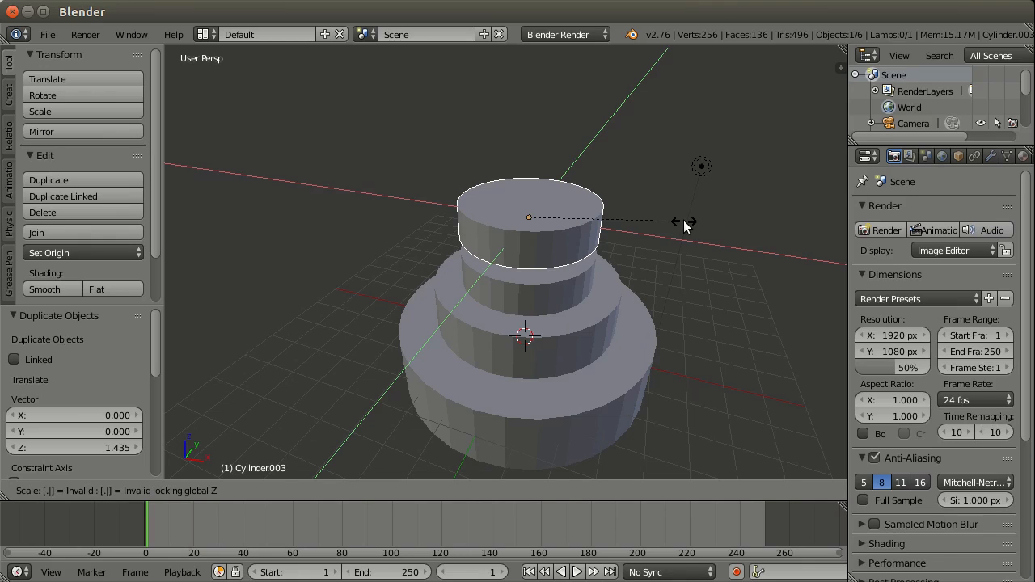
pyautogui.write('2')
pyautogui.press('Return')
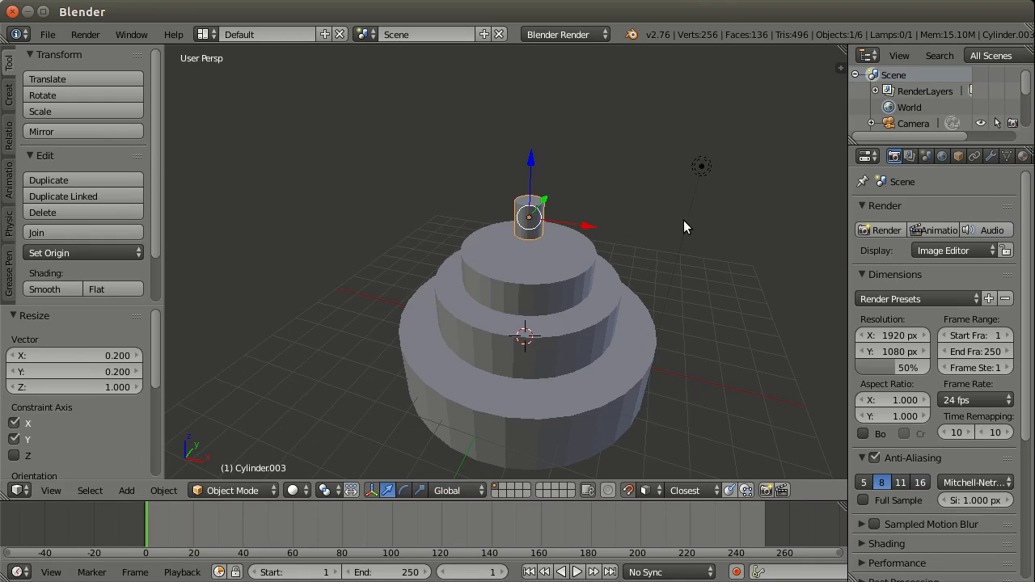
pyautogui.press('s')
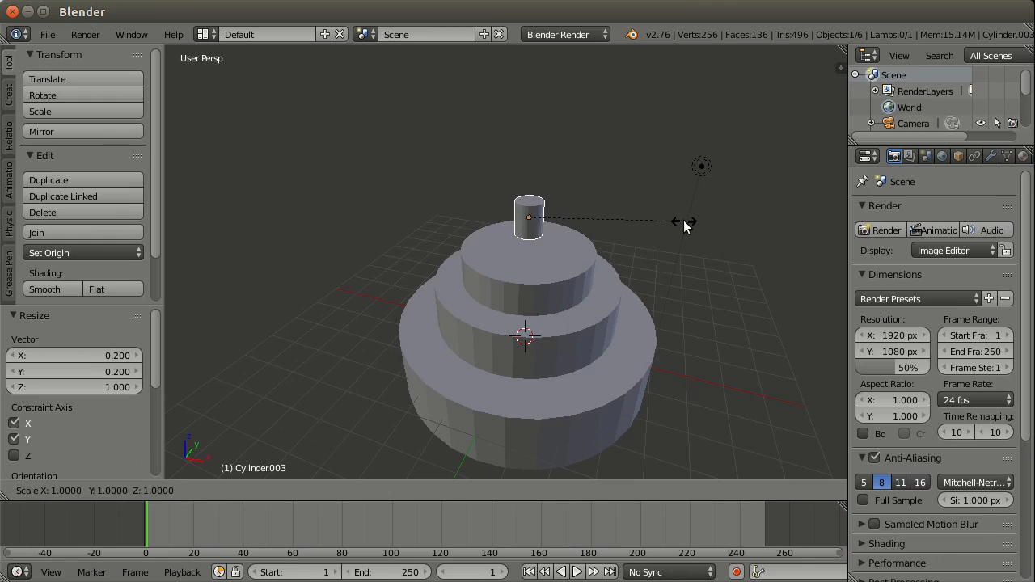
pyautogui.hotkey('shift', 'z')
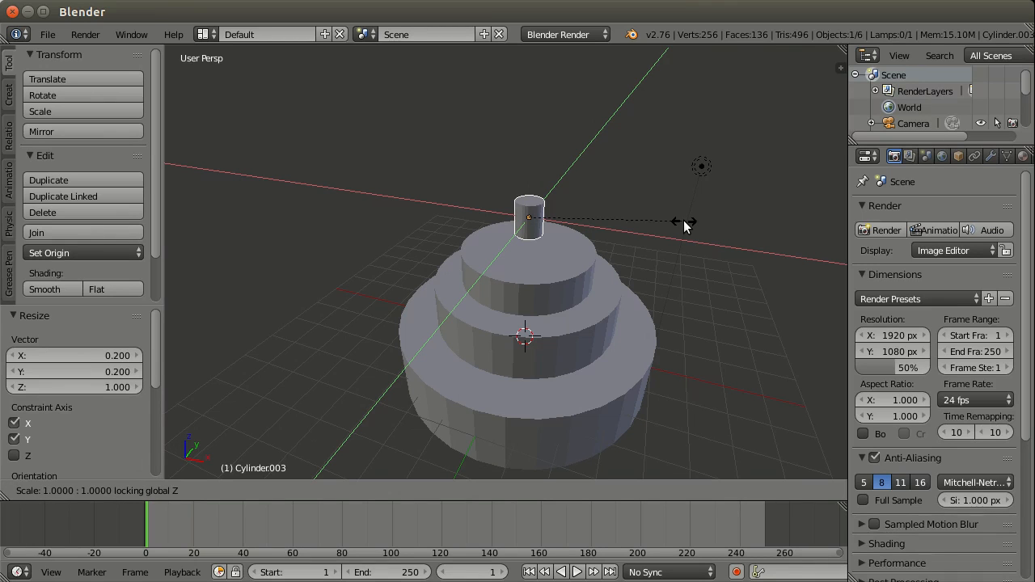
pyautogui.click(684, 225)
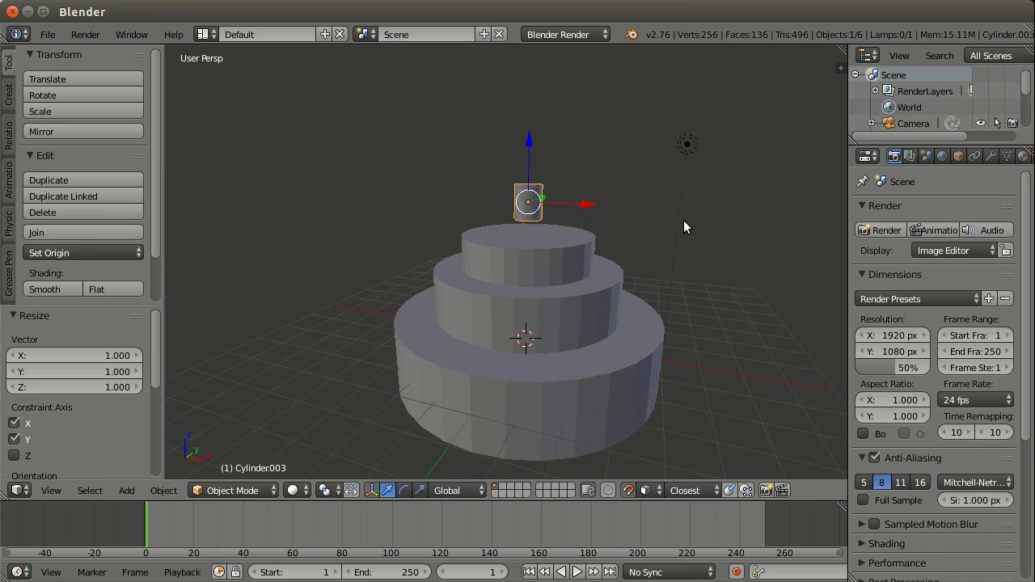
# Step: Narrow the small top cylinder again by a factor of 0.2 in X and Y, keeping its height locked
pyautogui.press('s')
pyautogui.hotkey('shift', 'z')
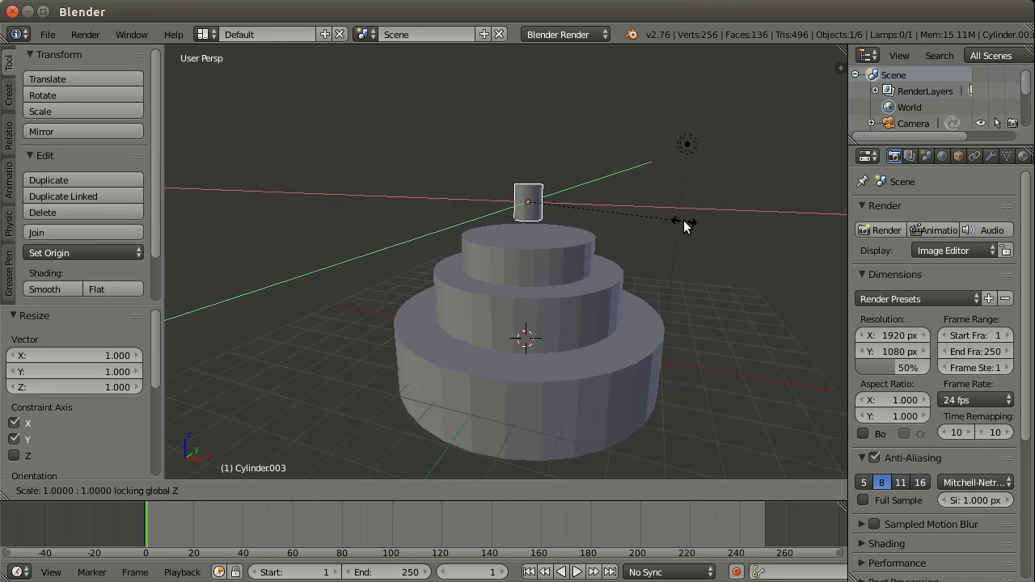
pyautogui.write('0.2')
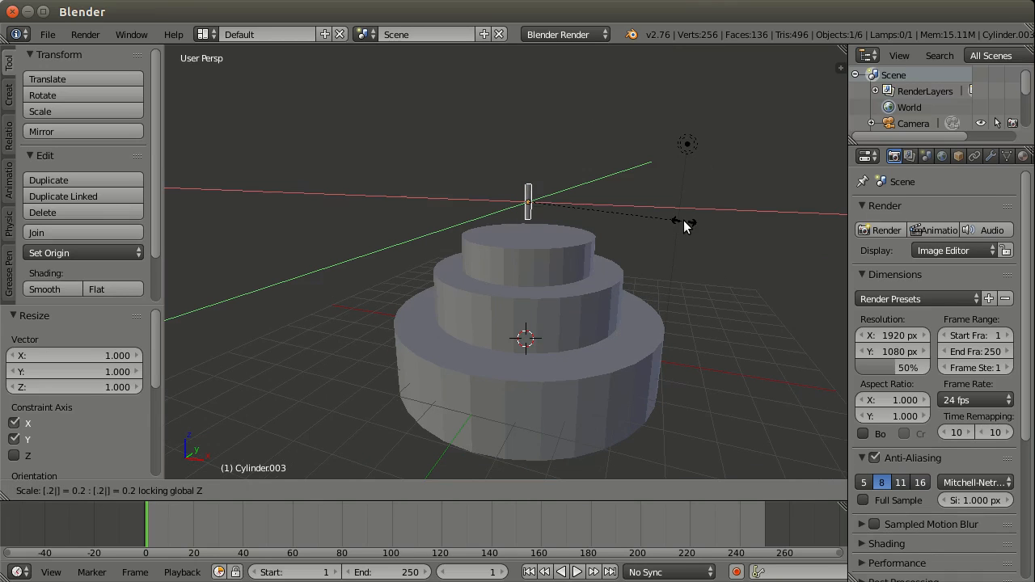
pyautogui.press('Return')
# Step: Try scaling the thin top cylinder by 0.6 along the global Z axis
pyautogui.scroll(1, 637, 166)
pyautogui.moveTo(636, 165); pyautogui.dragTo(608, 183, button='middle')
pyautogui.press('s')
pyautogui.press('z')
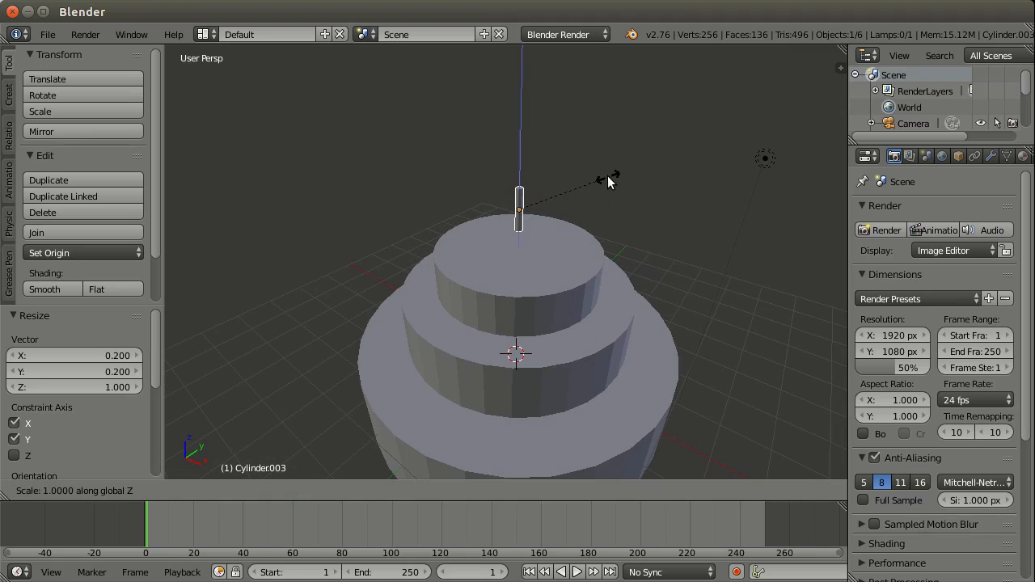
pyautogui.write('.6')
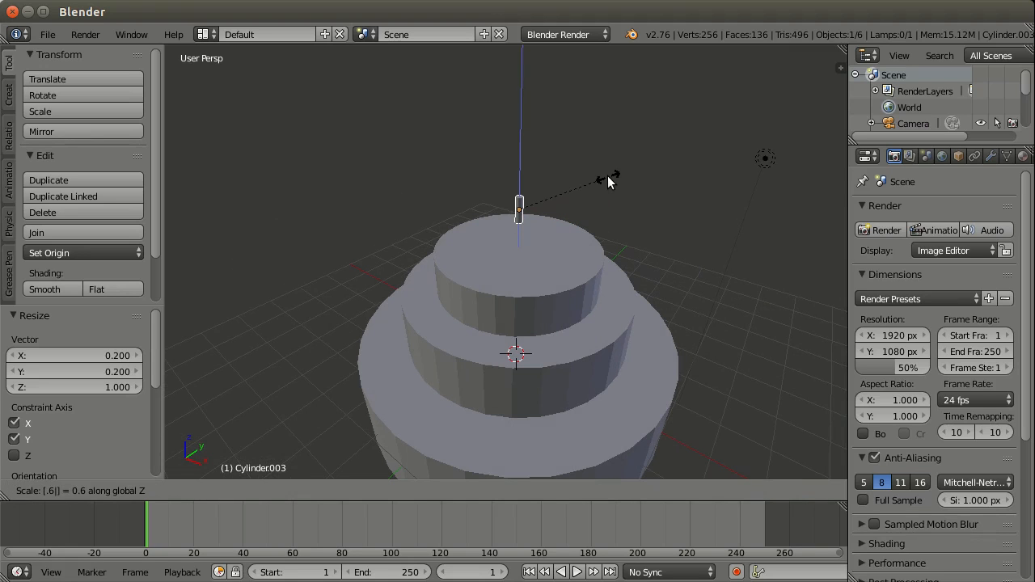
pyautogui.press('Return')
# Step: Scale the thin top cylinder by 0.8 along the global Z axis
pyautogui.moveTo(609, 183); pyautogui.dragTo(610, 136, button='middle')
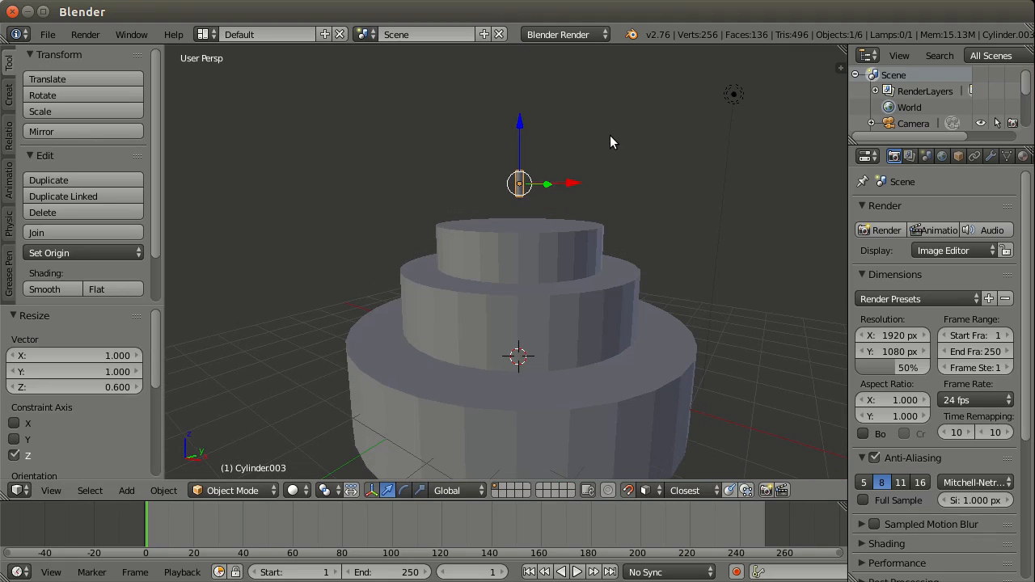
pyautogui.press('s')
pyautogui.press('z')
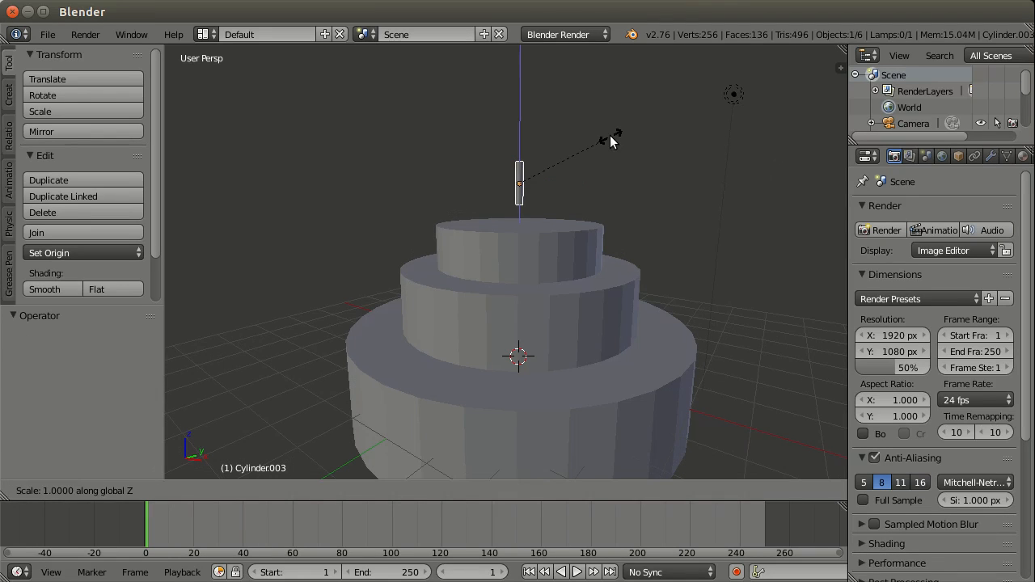
pyautogui.write('.8')
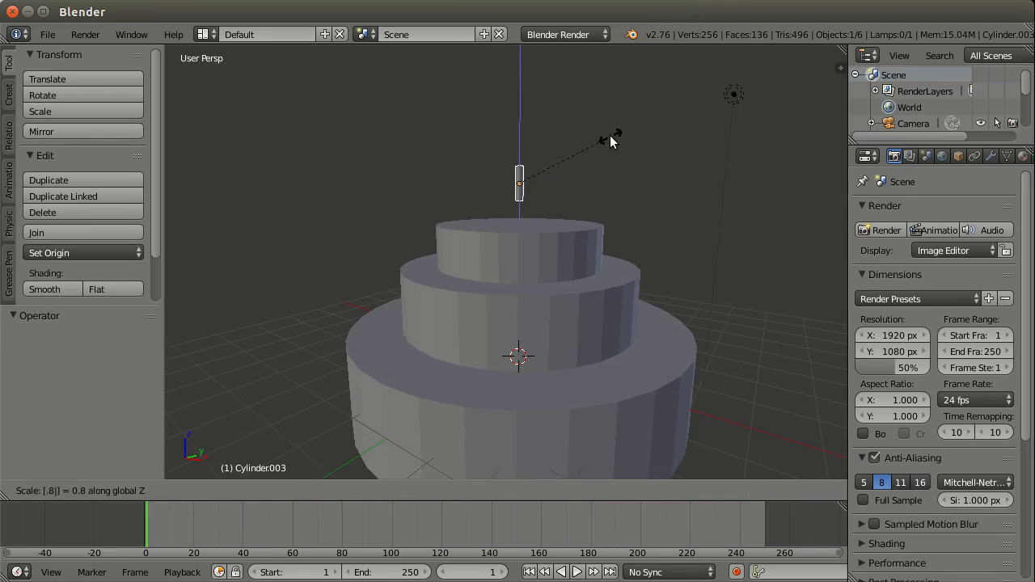
pyautogui.press('Return')
# Step: Switch the thin cylinder into Edit Mode and back to Object Mode
pyautogui.moveTo(576, 184); pyautogui.dragTo(550, 223, button='middle')
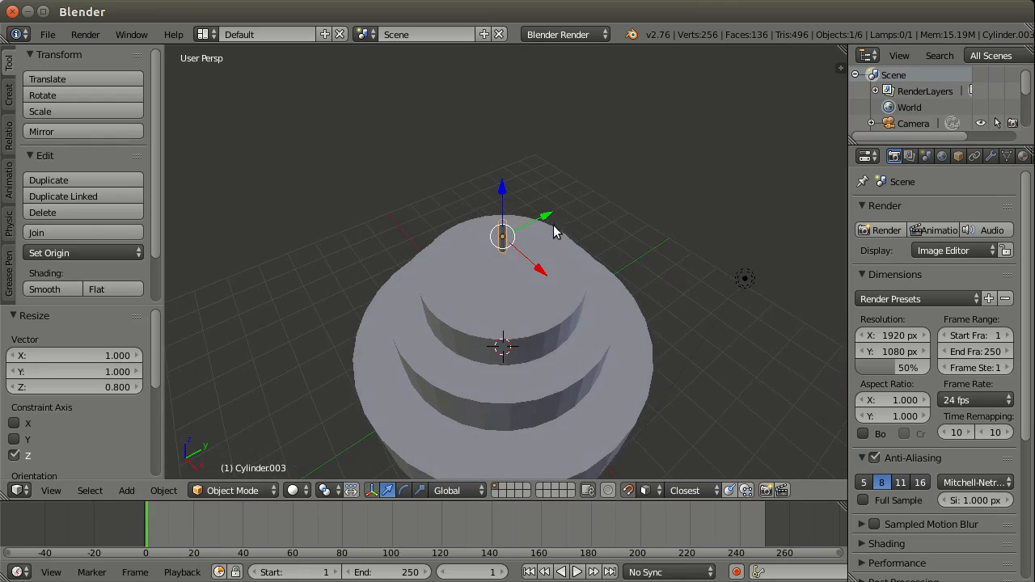
pyautogui.scroll(3, 542, 228)
pyautogui.scroll(1, 521, 194)
pyautogui.press('Tab')
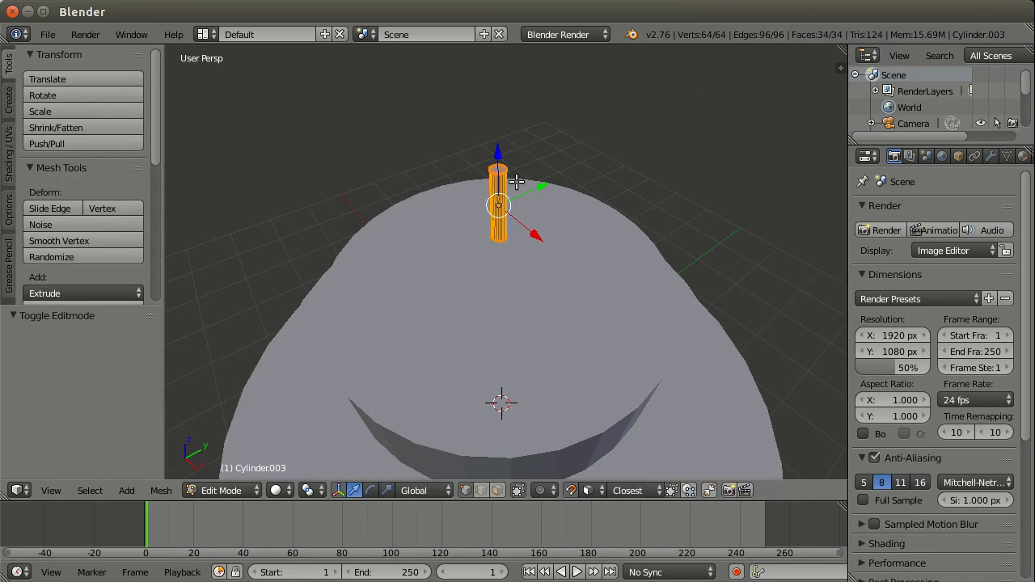
pyautogui.press('Tab')
pyautogui.moveTo(520, 184); pyautogui.dragTo(524, 212, button='middle')
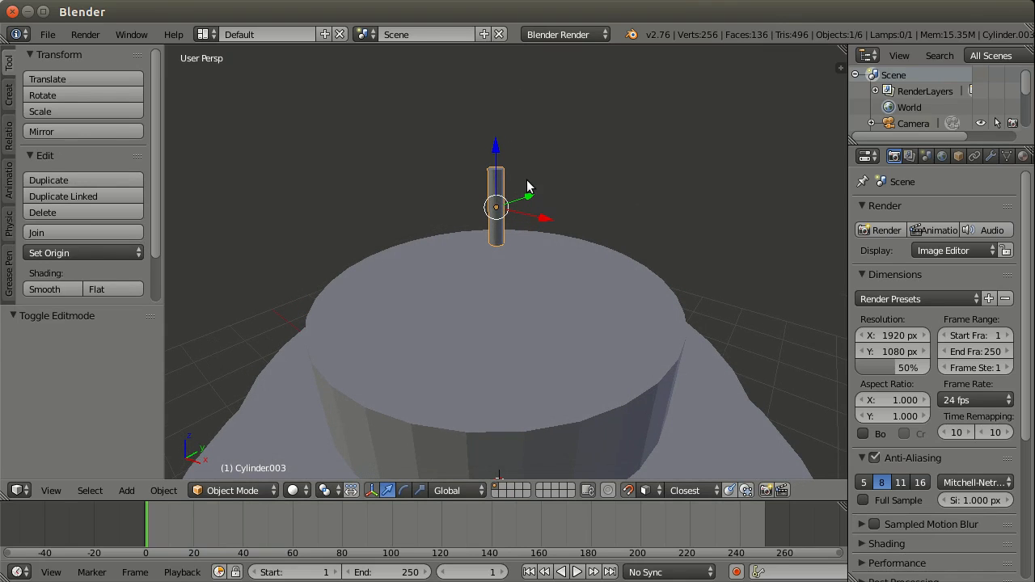
pyautogui.moveTo(527, 179); pyautogui.dragTo(527, 179, button='middle')
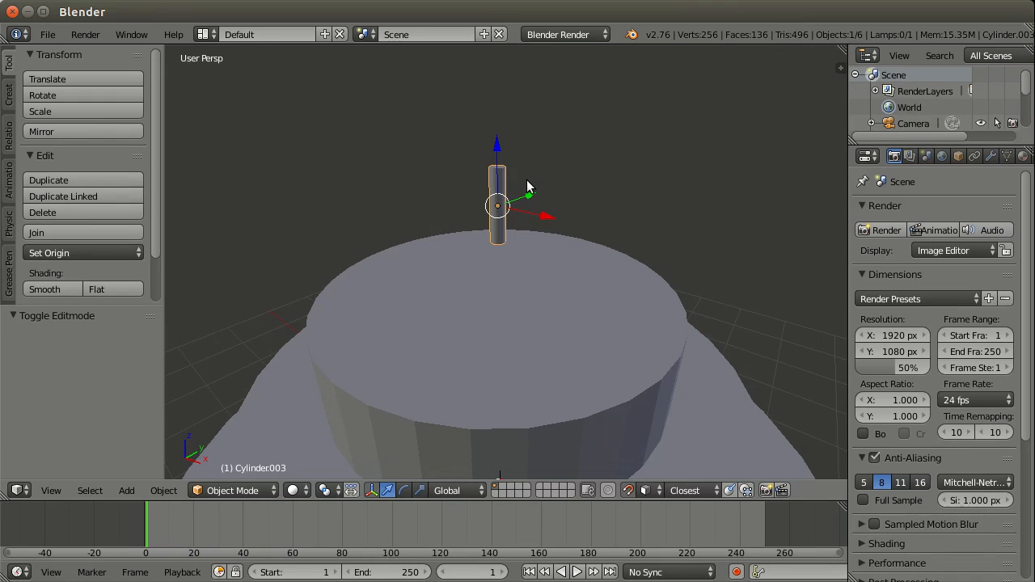
pyautogui.press('Tab')
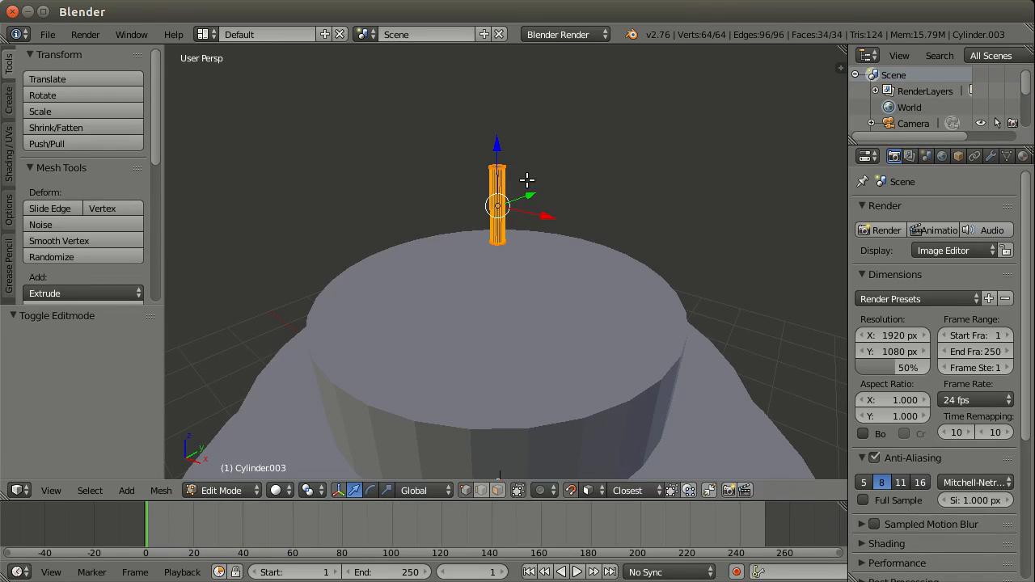
pyautogui.press('Tab')
pyautogui.click(234, 493)
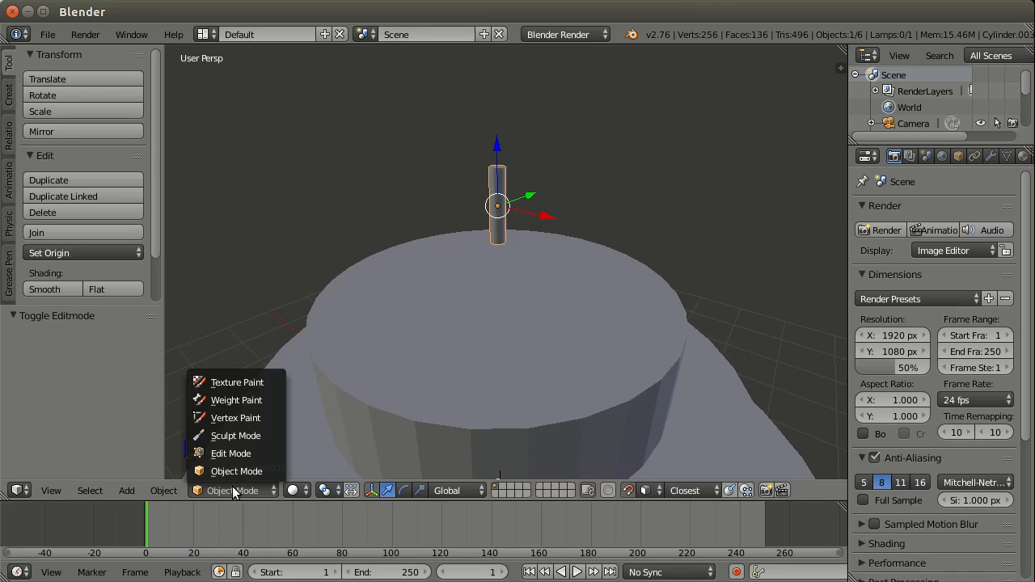
pyautogui.click(240, 456)
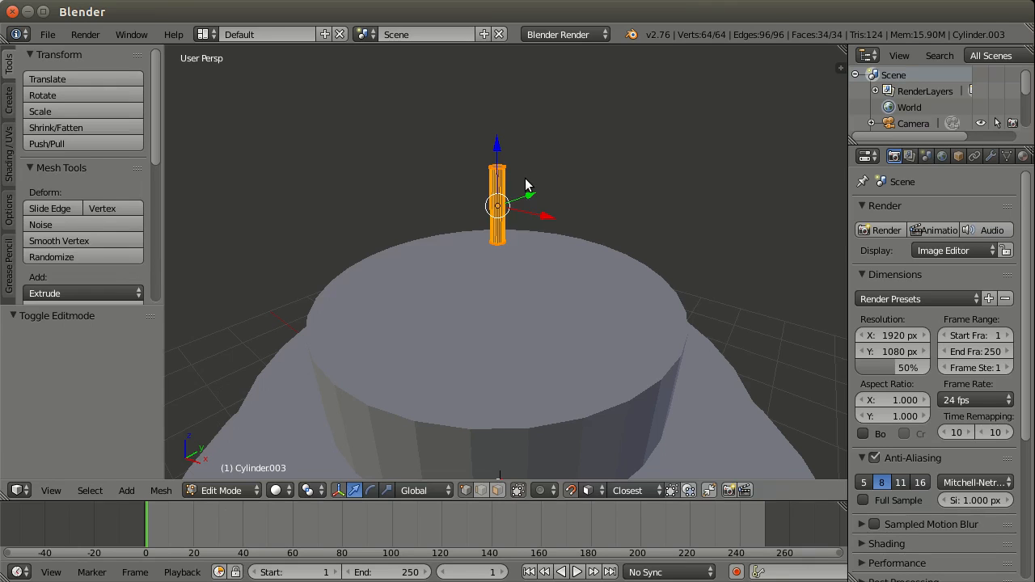
pyautogui.press('Tab')
# Step: Duplicate the thin cylinder and place the copy about 0.9 units higher along the Z axis
pyautogui.hotkey('shift', 'd')
pyautogui.press('z')
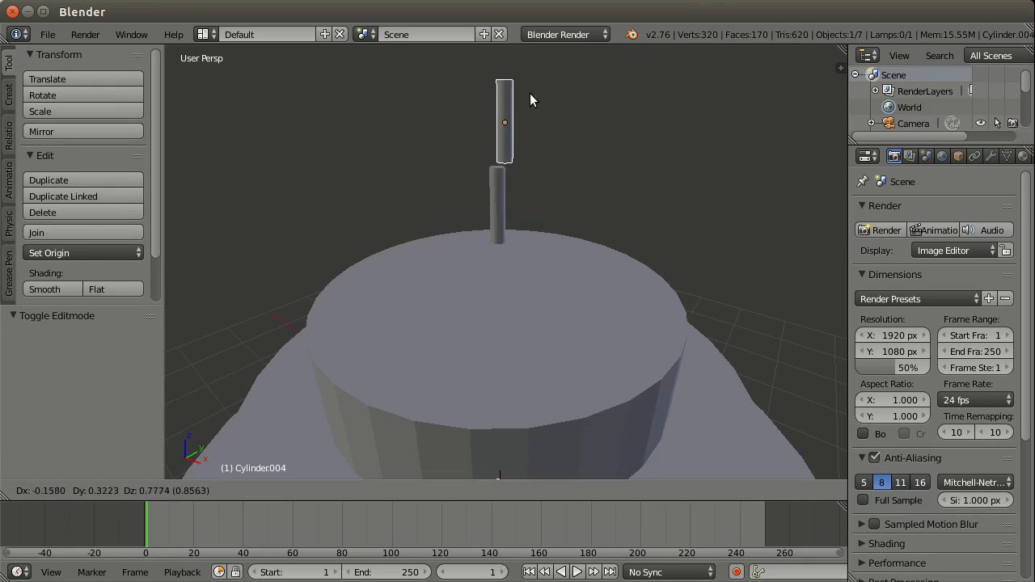
pyautogui.click(526, 81)
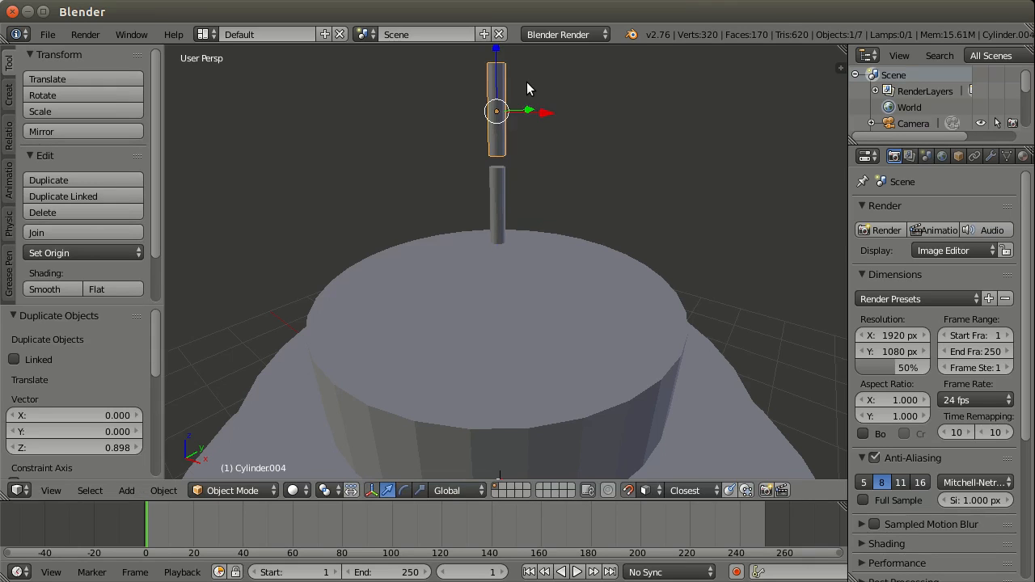
# Step: Shrink the upper copy uniformly by a factor of 0.1 and enlarge it again by a factor of 2
pyautogui.moveTo(527, 82); pyautogui.dragTo(539, 138, button='middle')
pyautogui.write('s0.1')
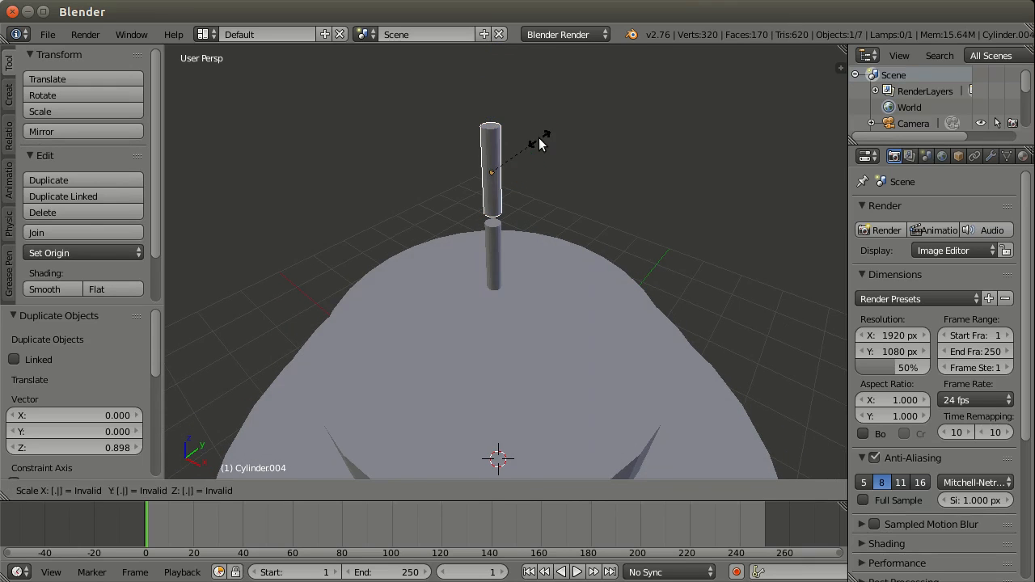
pyautogui.press('Return')
pyautogui.write('s')
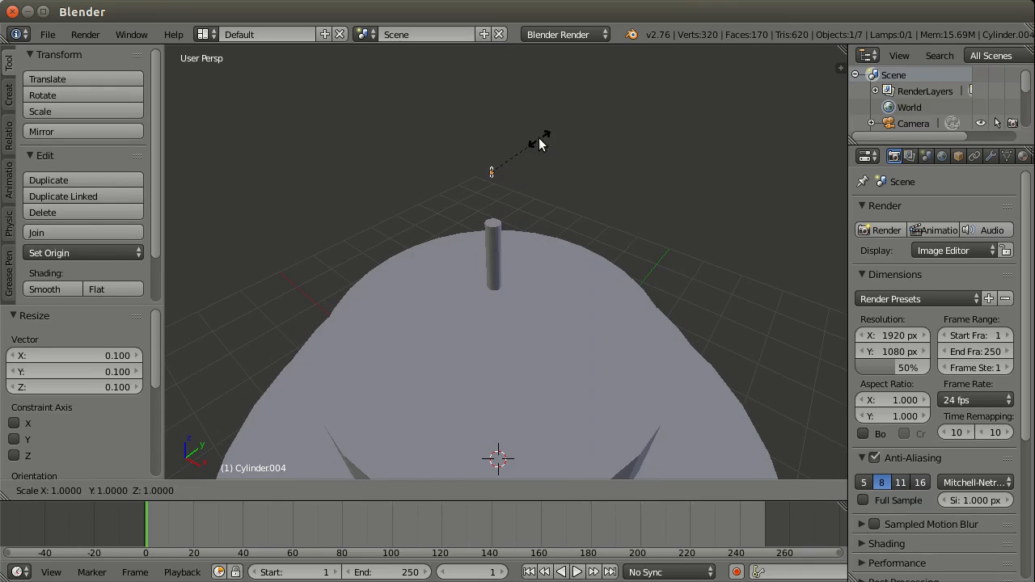
pyautogui.write('2')
pyautogui.press('Return')
# Step: Lower the small copy about 0.43 units along global Z onto the top of the thin cylinder
pyautogui.moveTo(489, 226); pyautogui.dragTo(535, 249, button='middle')
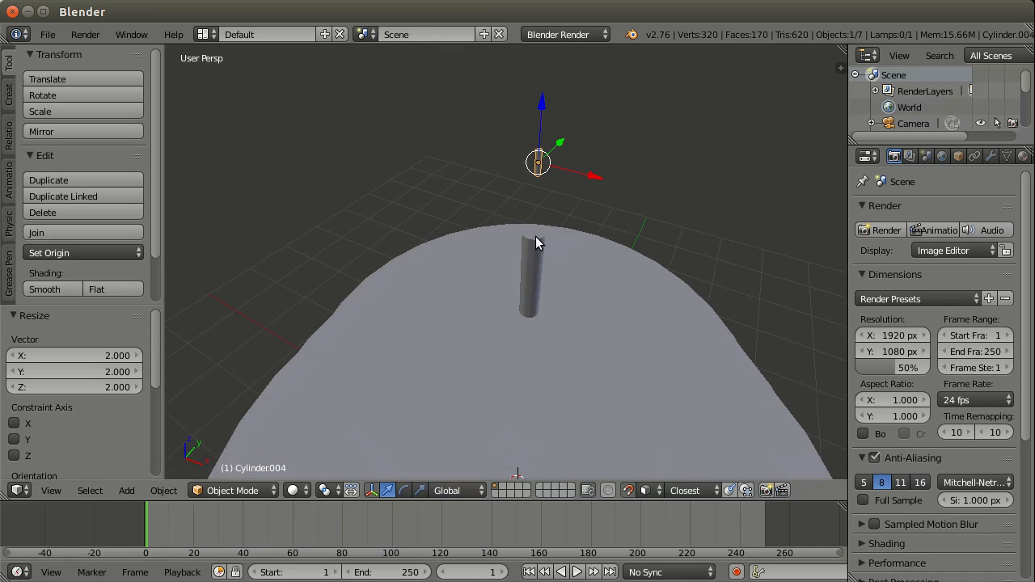
pyautogui.press('g')
pyautogui.press('z')
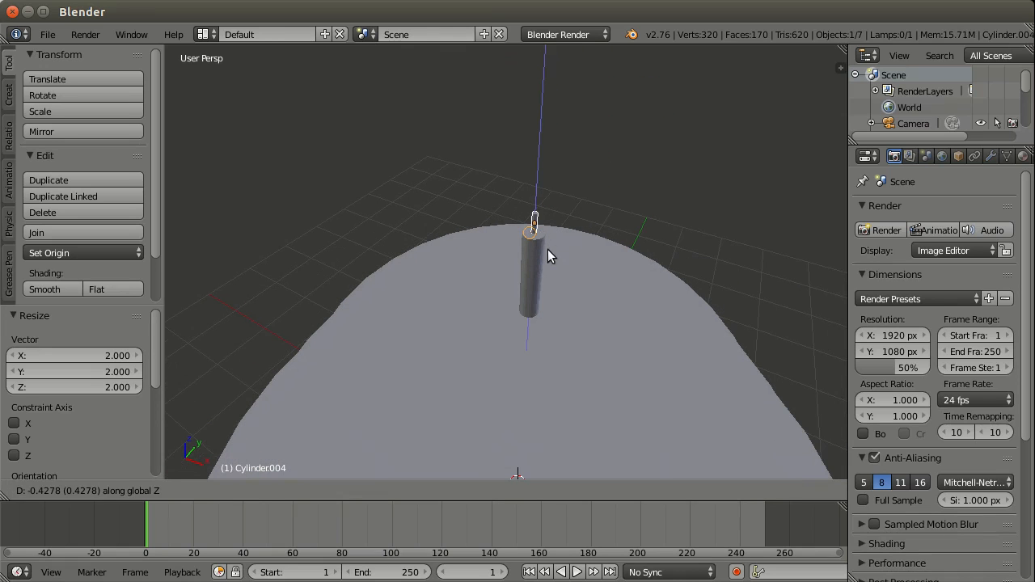
pyautogui.click(536, 268)
# Step: Select the thin cylinder and the small wick cylinder above it, and join them into one object
pyautogui.rightClick(536, 270)
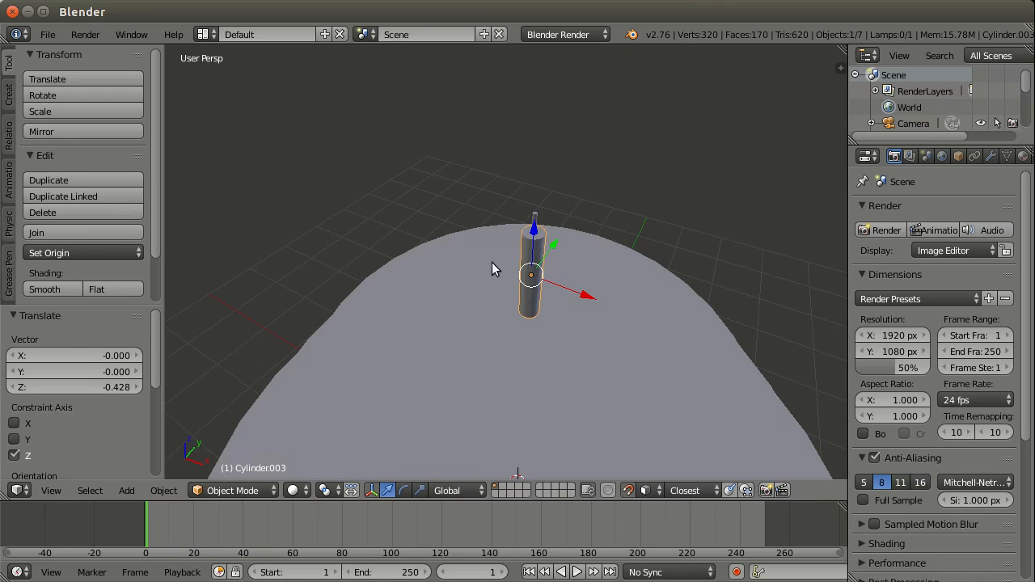
pyautogui.keyDown('shift'); pyautogui.rightClick(534, 220); pyautogui.keyUp('shift')
pyautogui.moveTo(536, 296); pyautogui.dragTo(533, 129, button='middle')
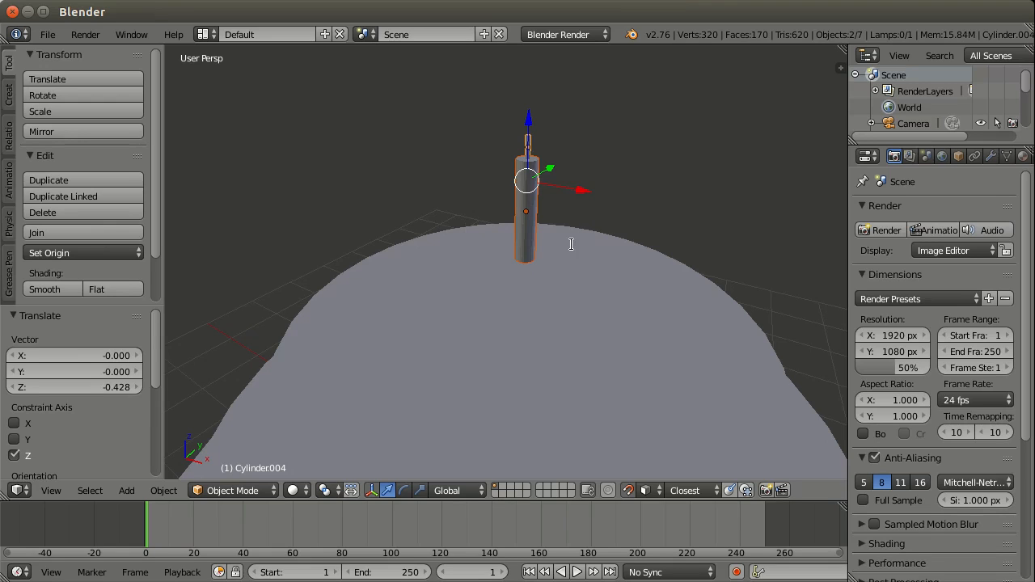
pyautogui.press('space')
pyautogui.write('joi')
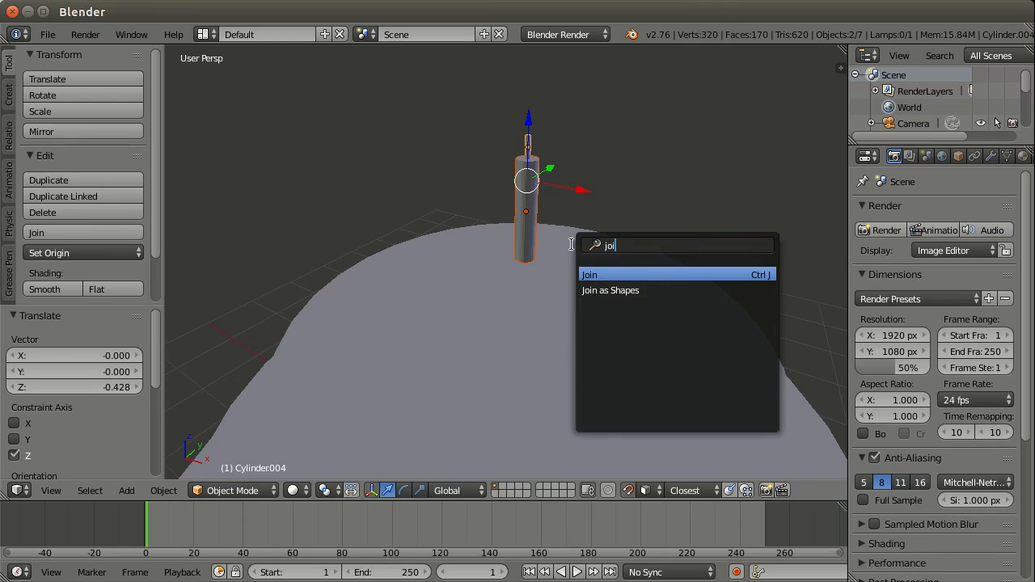
pyautogui.press('Return')
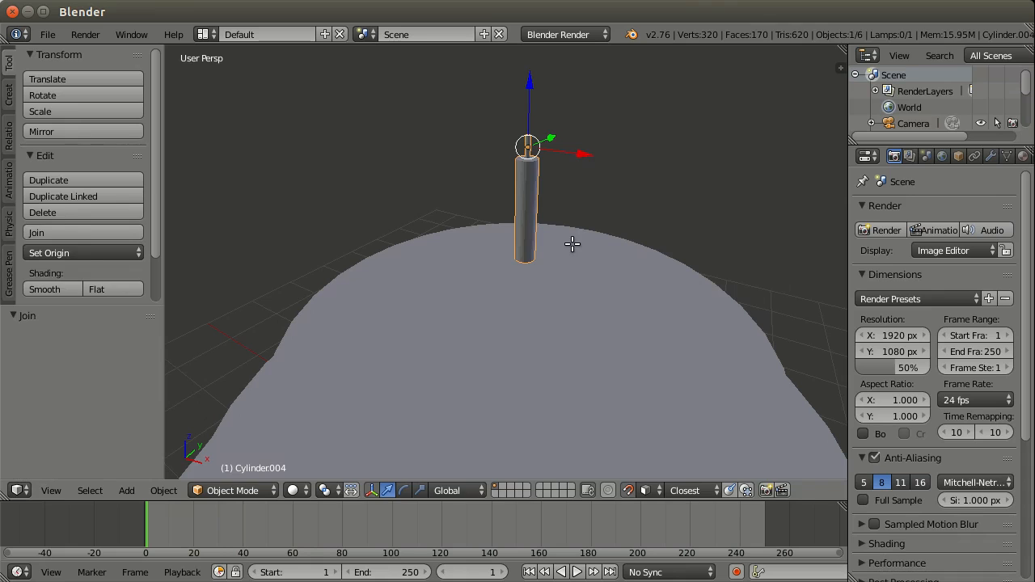
# Step: In Edit Mode and front orthographic view, move the whole candle mesh up about 0.864 along Z, bringing its base near the object origin
pyautogui.press('Tab')
pyautogui.press('Tab')
pyautogui.moveTo(569, 197)
pyautogui.mouseDown(button='middle')
pyautogui.moveTo(589, 212)
pyautogui.moveTo(596, 182)
pyautogui.moveTo(564, 245)
pyautogui.moveTo(575, 232)
pyautogui.moveTo(563, 209)
pyautogui.mouseUp(button='middle')
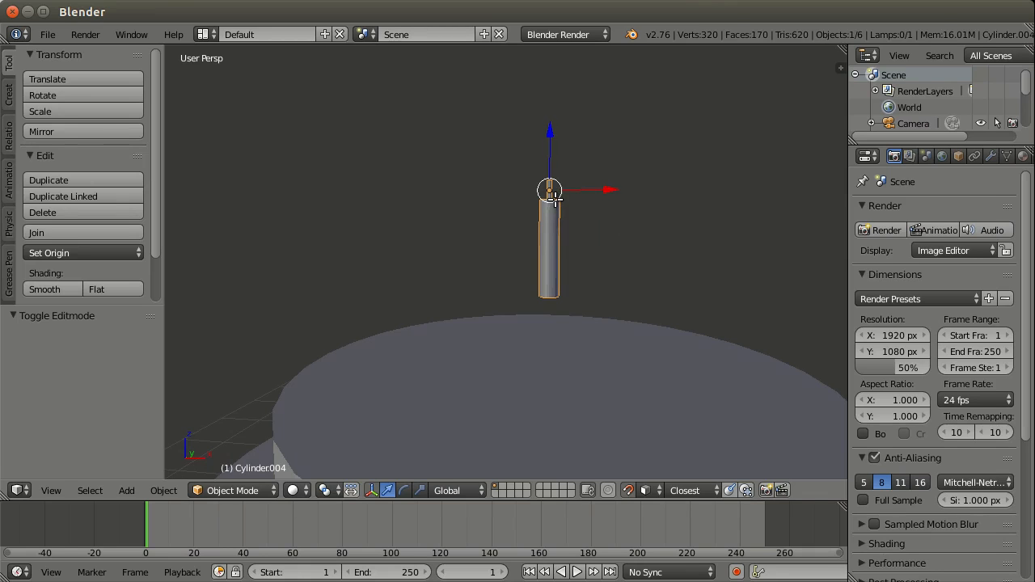
pyautogui.press('Tab')
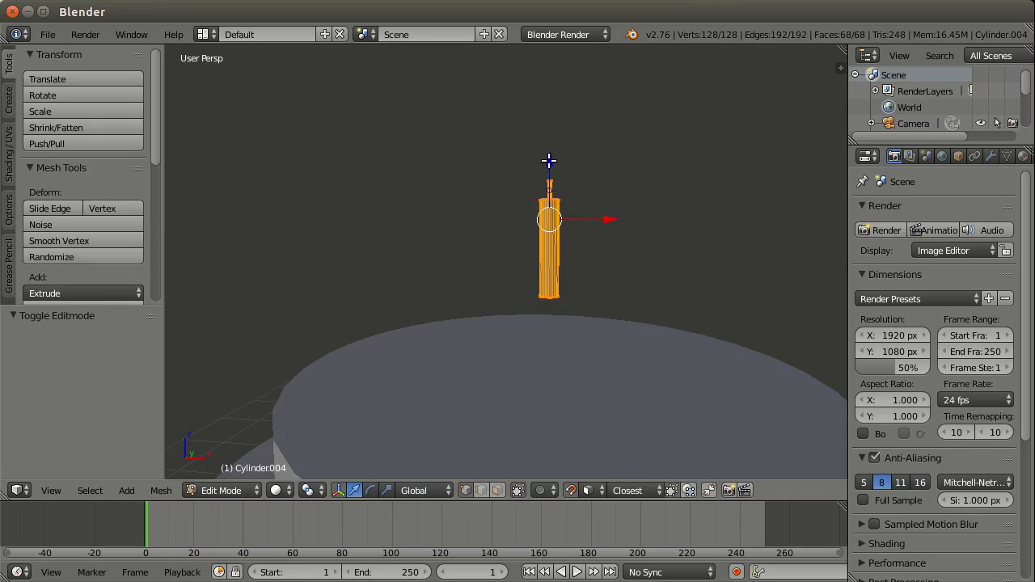
pyautogui.press('KP_1')
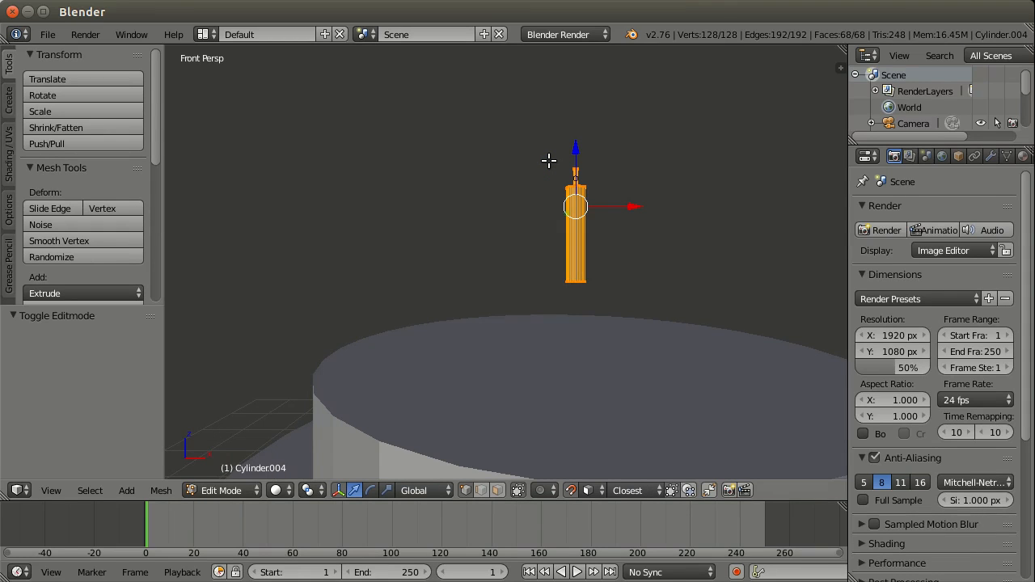
pyautogui.press('KP_5')
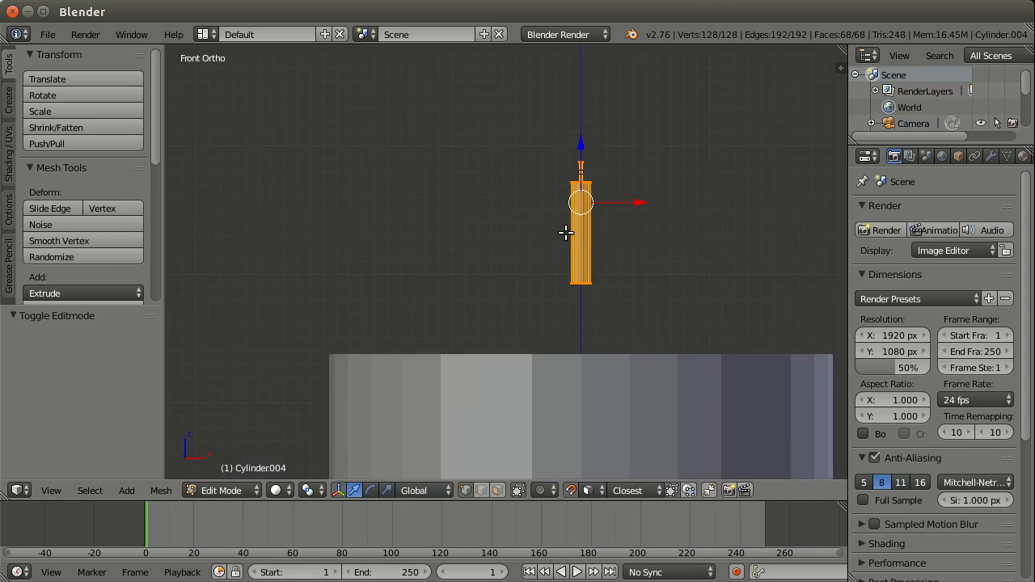
pyautogui.scroll(1, 677, 187)
pyautogui.keyDown('shift'); pyautogui.moveTo(661, 218); pyautogui.dragTo(562, 324, button='middle'); pyautogui.keyUp('shift')
pyautogui.scroll(1, 561, 324)
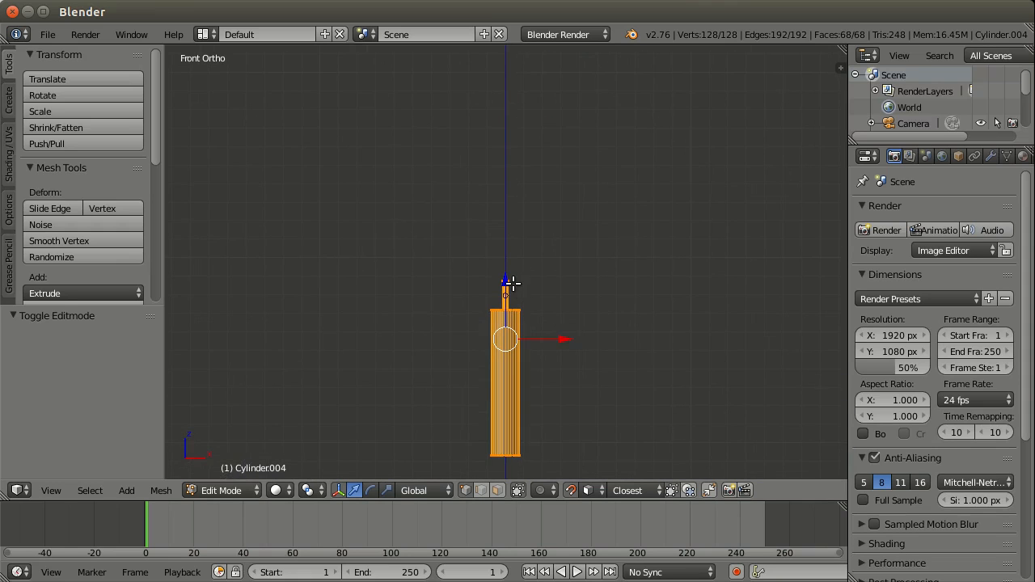
pyautogui.moveTo(512, 282); pyautogui.dragTo(516, 125)
pyautogui.keyDown('shift'); pyautogui.moveTo(497, 308); pyautogui.dragTo(647, 231, button='middle'); pyautogui.keyUp('shift')
# Step: Nudge the whole candle mesh down about 0.0006 along Z to fine-tune its base against the origin
pyautogui.scroll(-3, 432, 324)
pyautogui.scroll(4, 419, 300)
pyautogui.scroll(4, 394, 331)
pyautogui.scroll(5, 451, 277)
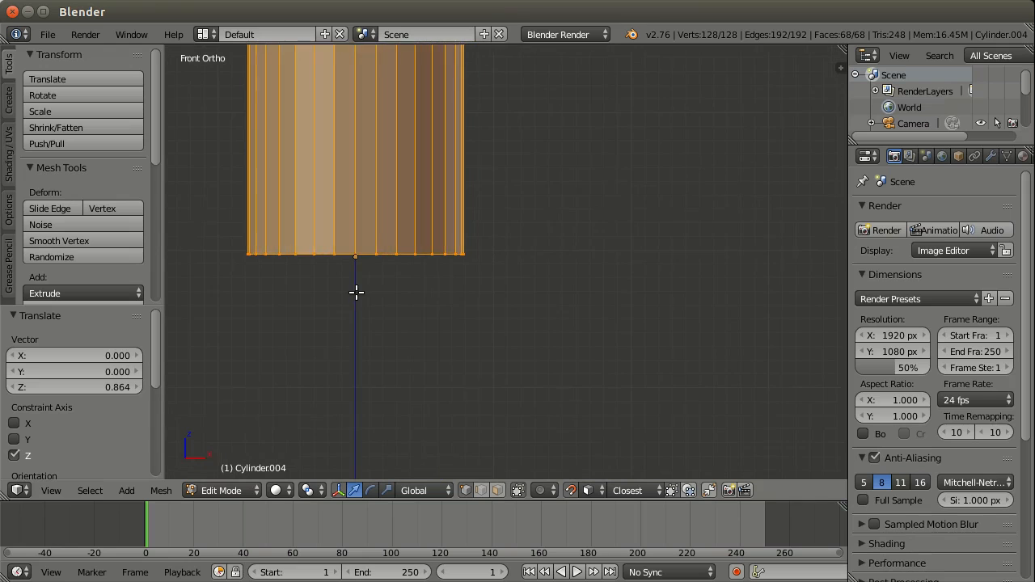
pyautogui.keyDown('shift'); pyautogui.moveTo(356, 292); pyautogui.dragTo(499, 312, button='middle'); pyautogui.keyUp('shift')
pyautogui.press('g')
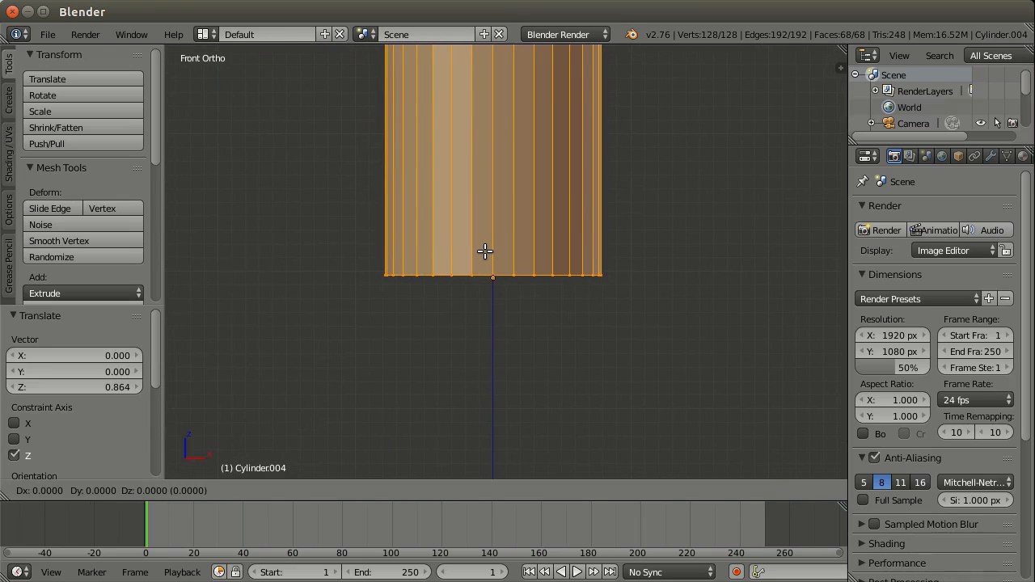
pyautogui.press('z')
pyautogui.click(491, 250)
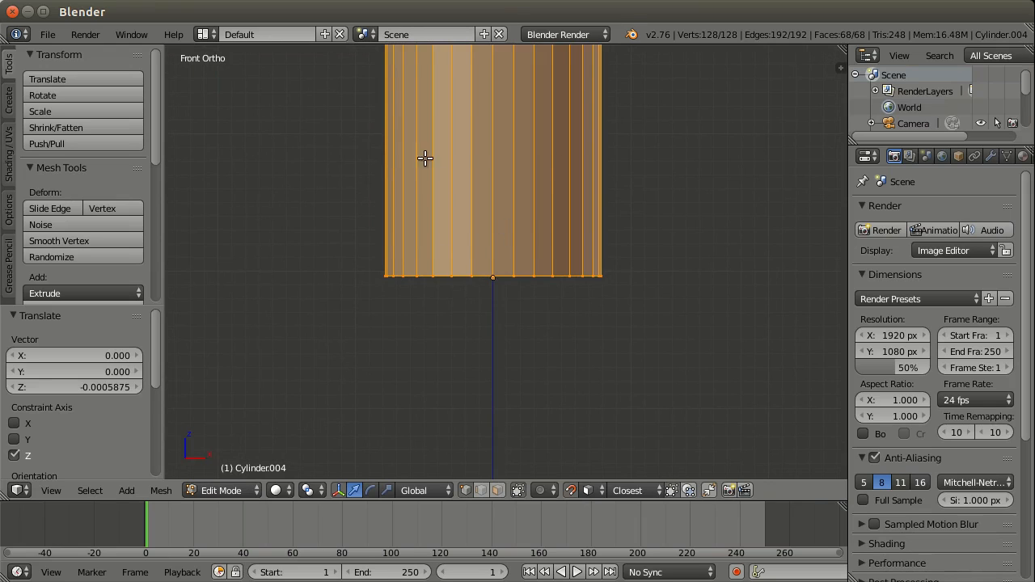
# Step: In wireframe display, select only the candle's bottom vertices, set their local median Z to 0, and return to Object Mode
pyautogui.click(275, 491)
pyautogui.press('z')
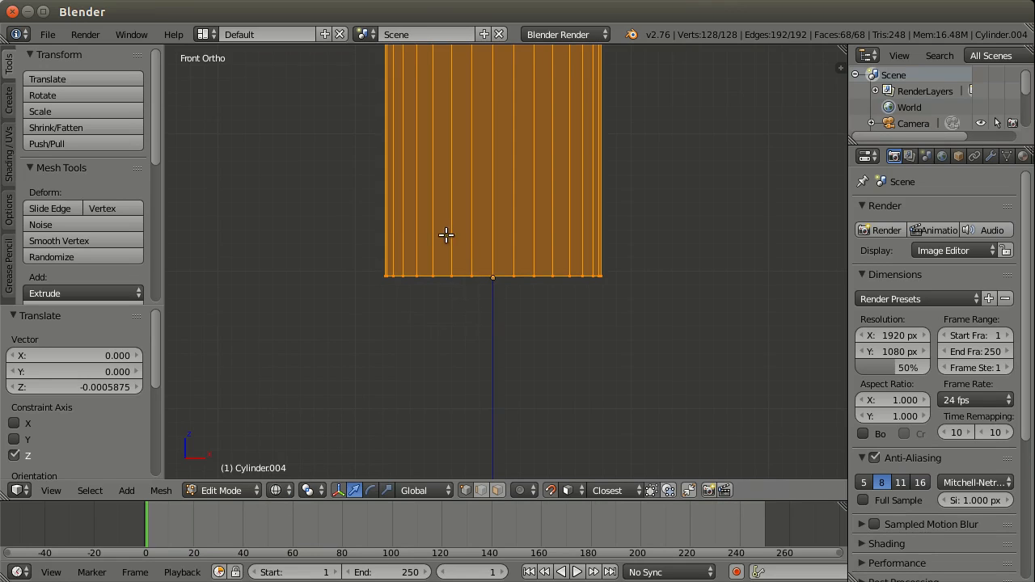
pyautogui.press('a')
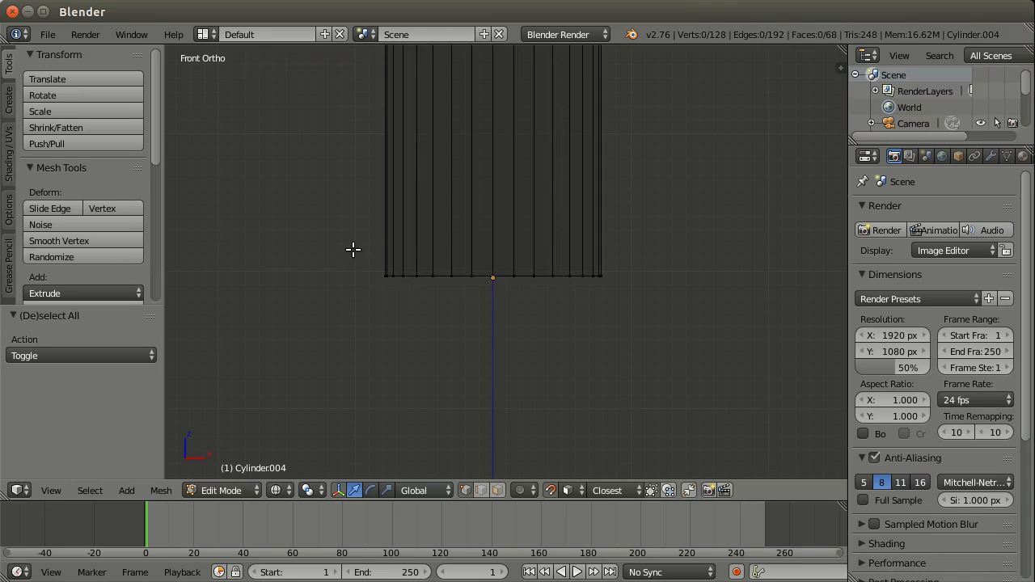
pyautogui.press('b')
pyautogui.moveTo(354, 250); pyautogui.dragTo(675, 298)
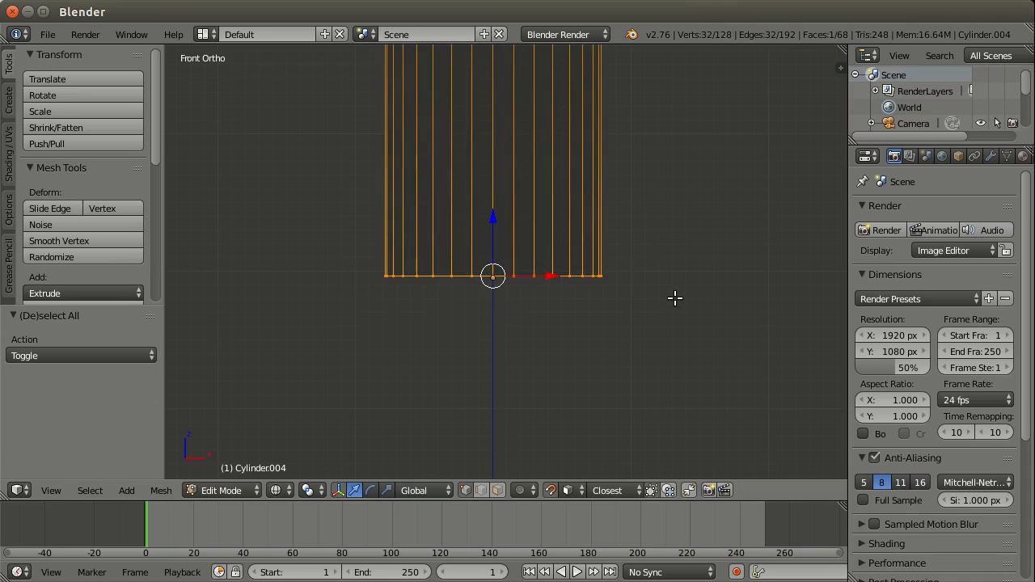
pyautogui.click(842, 68)
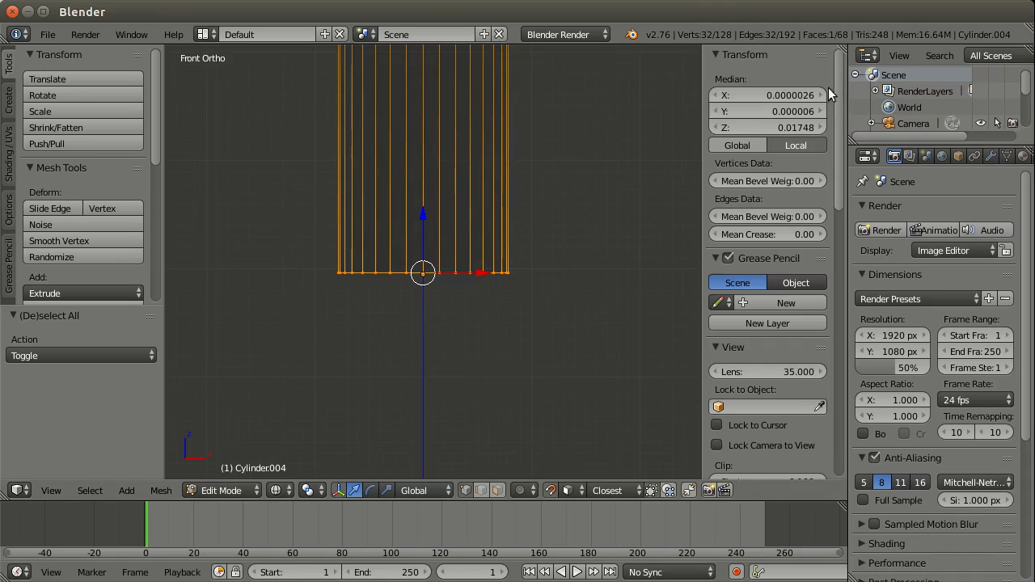
pyautogui.click(788, 128)
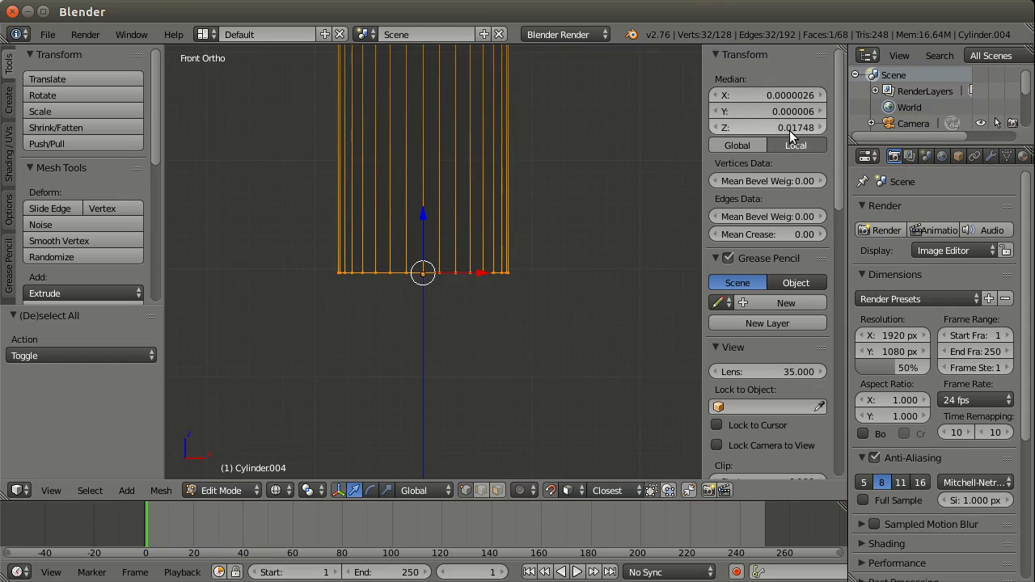
pyautogui.write('0')
pyautogui.press('Return')
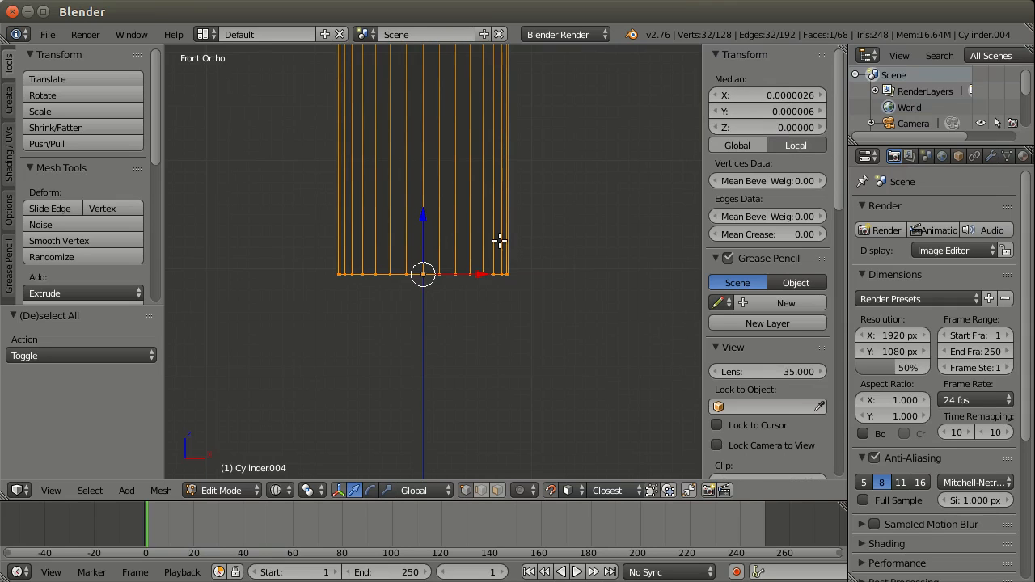
pyautogui.press('Tab')
pyautogui.scroll(-9, 554, 191)
pyautogui.moveTo(556, 178); pyautogui.dragTo(502, 262, button='middle')
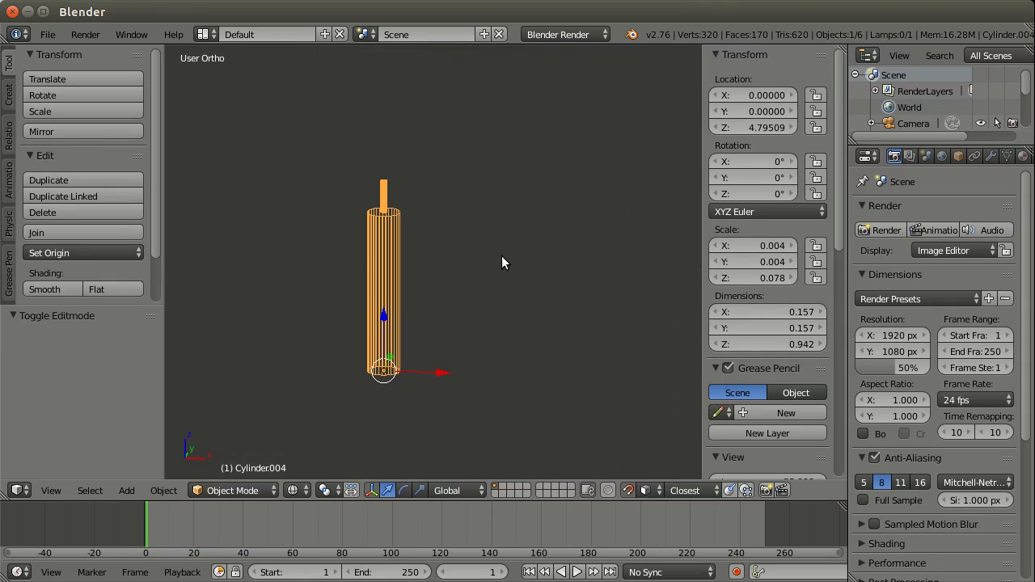
# Step: Switch the viewport back to solid display and bring the candle and the cake's top tier into view
pyautogui.press('z')
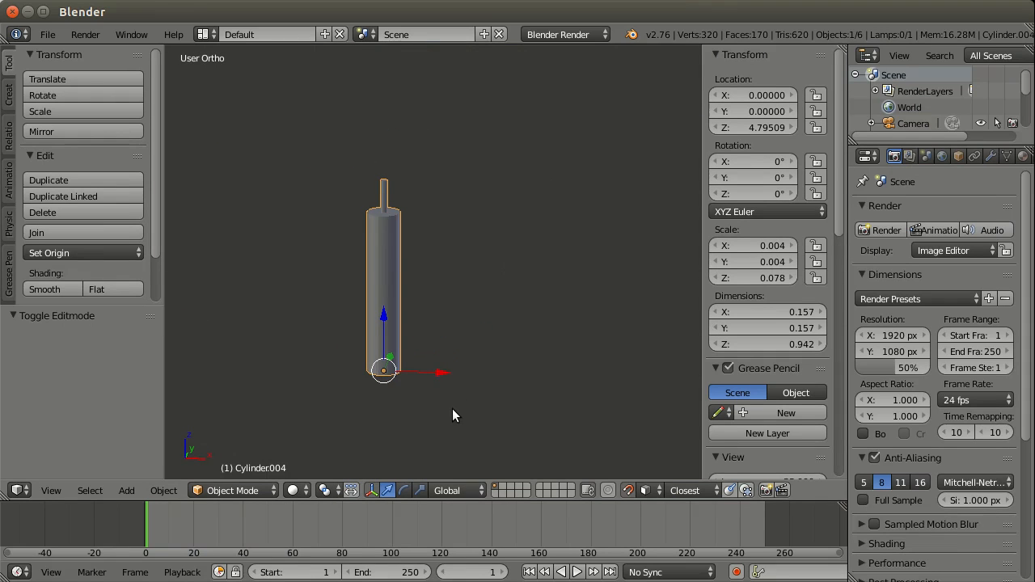
pyautogui.scroll(-5, 452, 409)
pyautogui.scroll(-1, 457, 387)
pyautogui.keyDown('shift'); pyautogui.moveTo(458, 378); pyautogui.dragTo(469, 282, button='middle'); pyautogui.keyUp('shift')
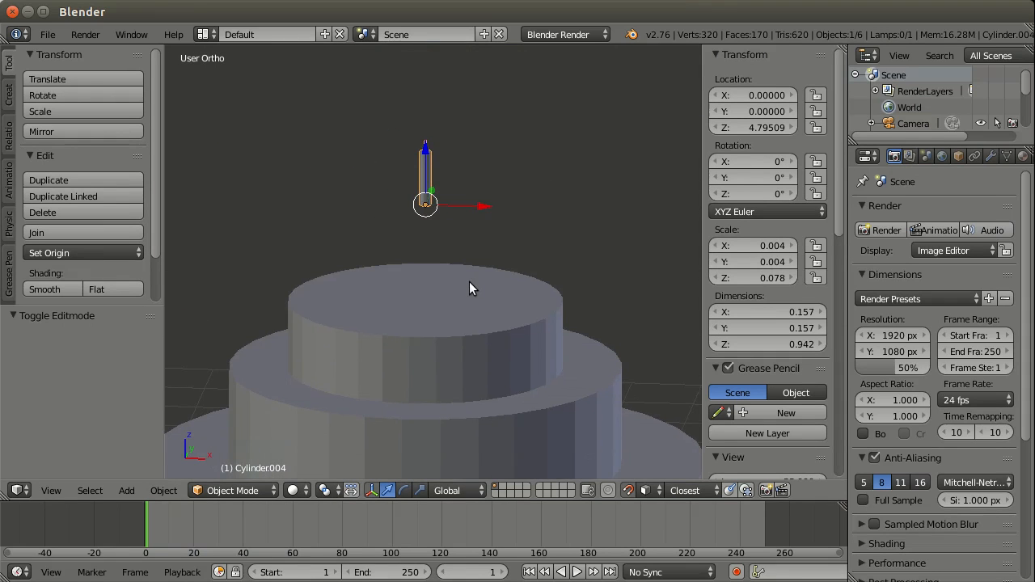
pyautogui.moveTo(431, 239); pyautogui.dragTo(415, 277, button='middle')
pyautogui.scroll(1, 419, 274)
# Step: Try to scale the candle up from its base origin while it floats above the cake
pyautogui.press('s')
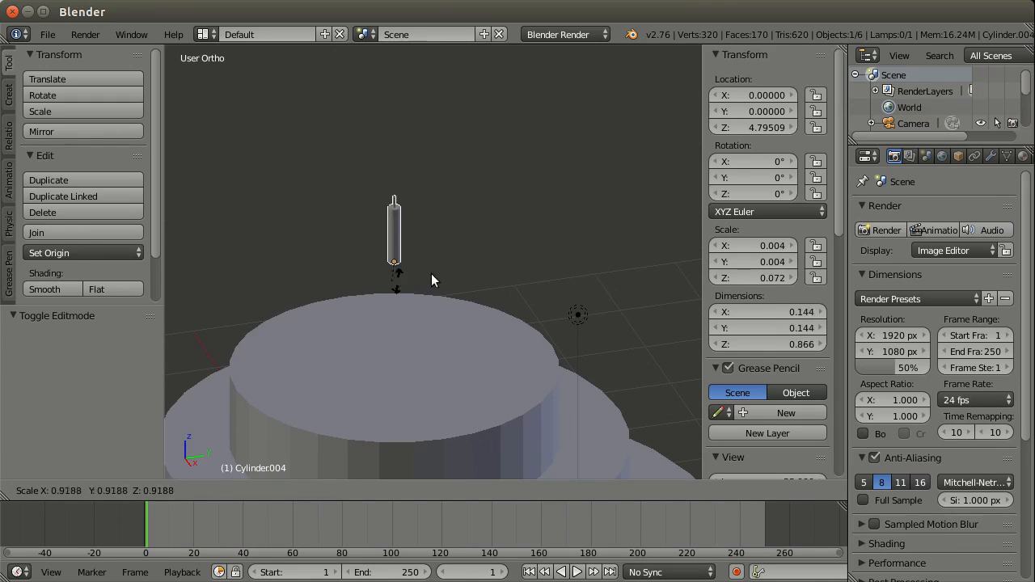
pyautogui.rightClick(429, 276)
pyautogui.moveTo(429, 276); pyautogui.dragTo(482, 234, button='middle')
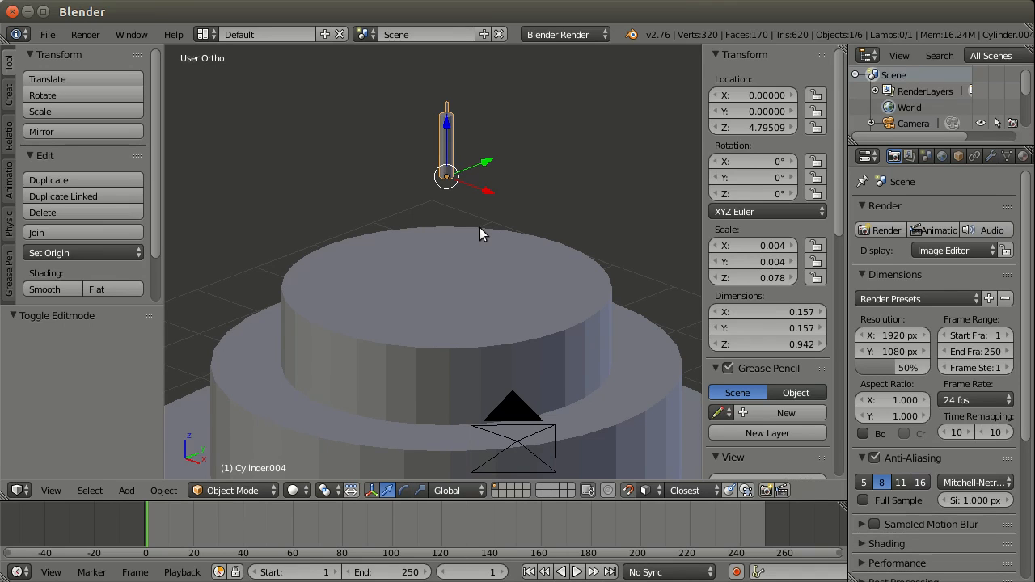
# Step: Move the candle down about 1.415 along Z so its base snaps onto the top face of the upper tier
pyautogui.moveTo(488, 214)
pyautogui.mouseDown(button='middle')
pyautogui.moveTo(492, 205)
pyautogui.moveTo(480, 231)
pyautogui.mouseUp(button='middle')
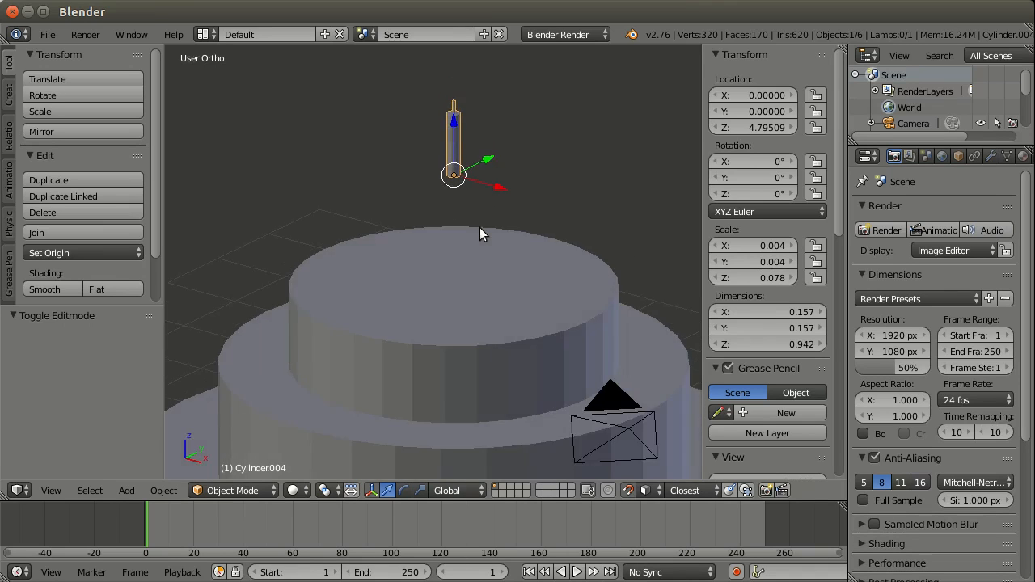
pyautogui.press('g')
pyautogui.press('z')
pyautogui.click(473, 281)
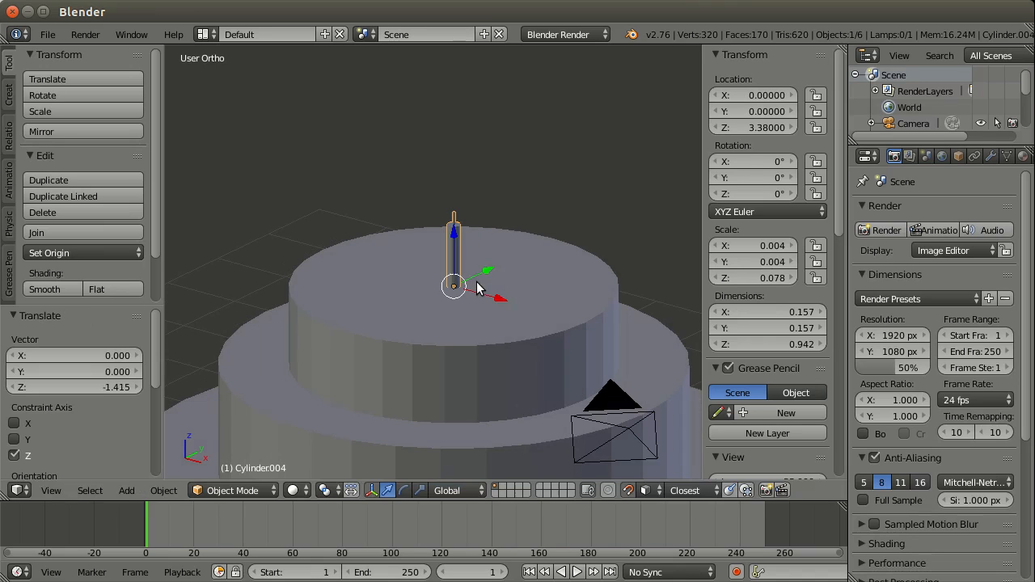
# Step: Try to scale the candle from its base while it stands on the upper tier
pyautogui.press('s')
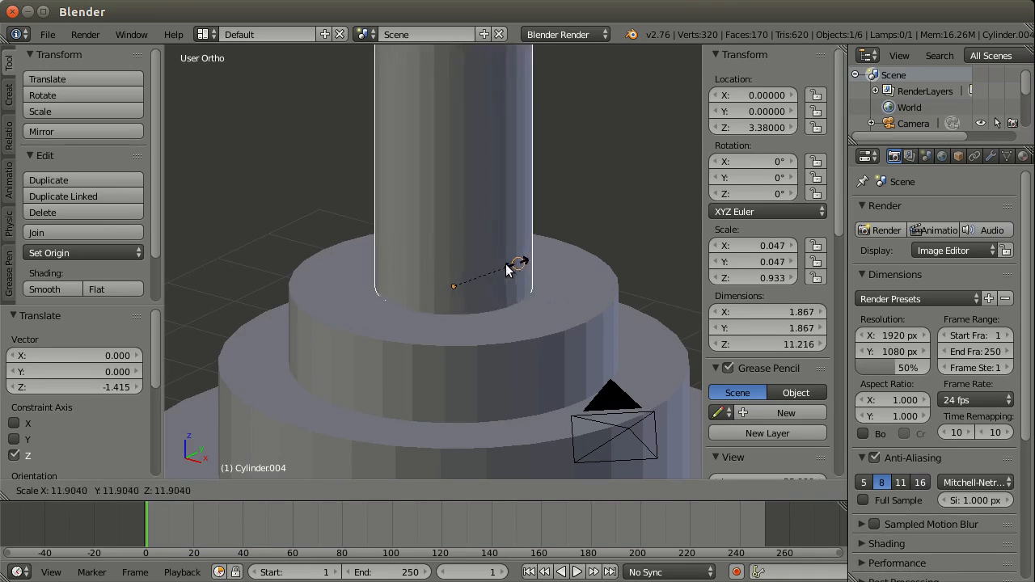
pyautogui.click(462, 288)
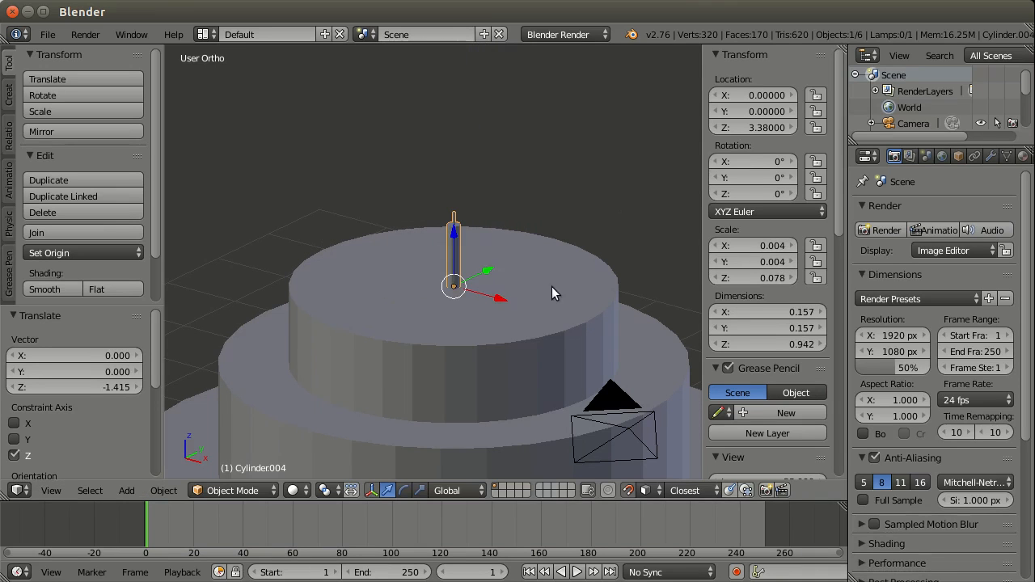
pyautogui.moveTo(526, 280); pyautogui.dragTo(387, 314, button='middle')
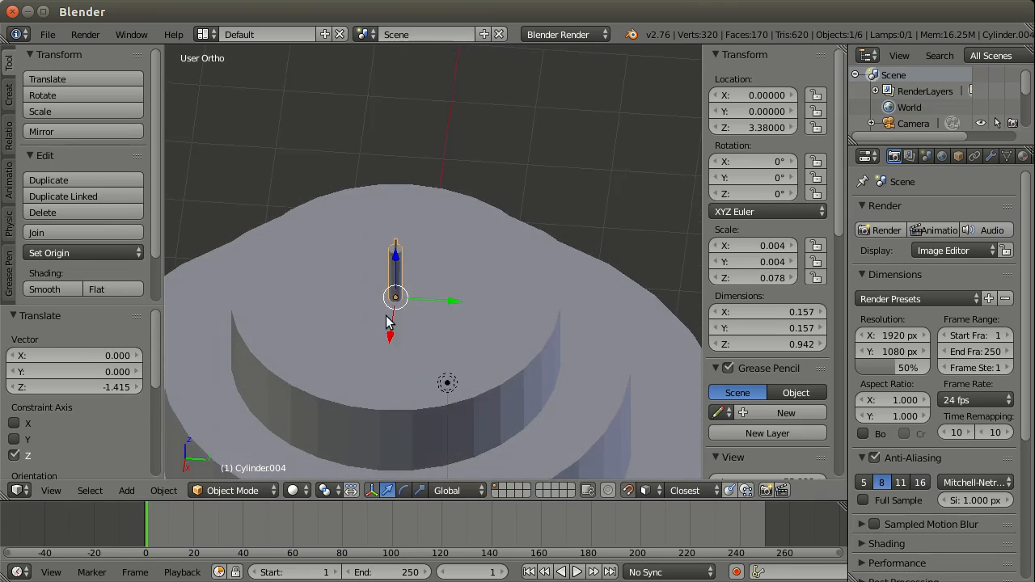
# Step: Duplicate the centre candle and move the copy about 1.591 along Y, near the edge of the upper tier
pyautogui.scroll(-5, 408, 308)
pyautogui.scroll(4, 413, 308)
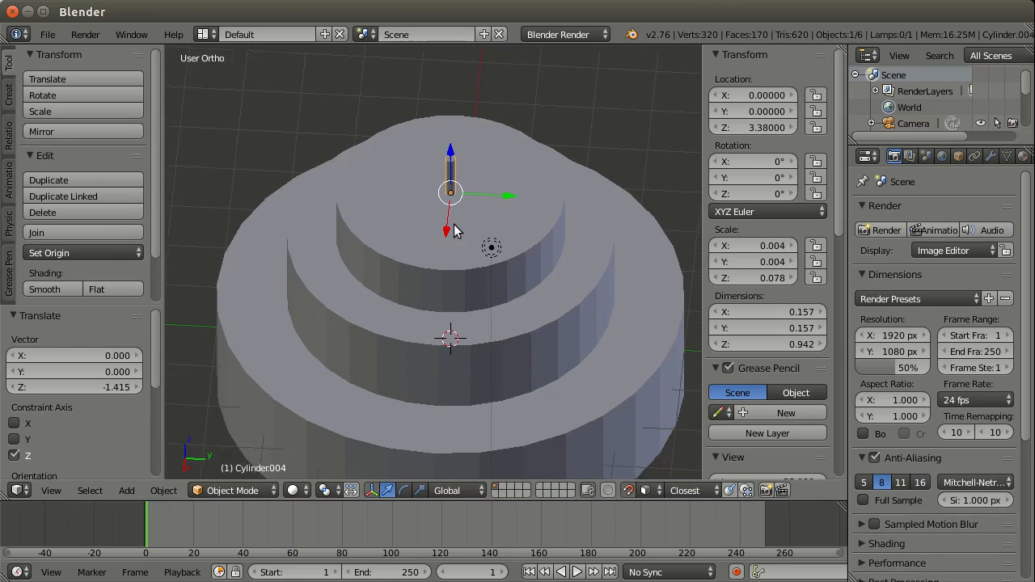
pyautogui.moveTo(429, 236); pyautogui.dragTo(469, 233, button='middle')
pyautogui.scroll(4, 429, 209)
pyautogui.scroll(-3, 444, 221)
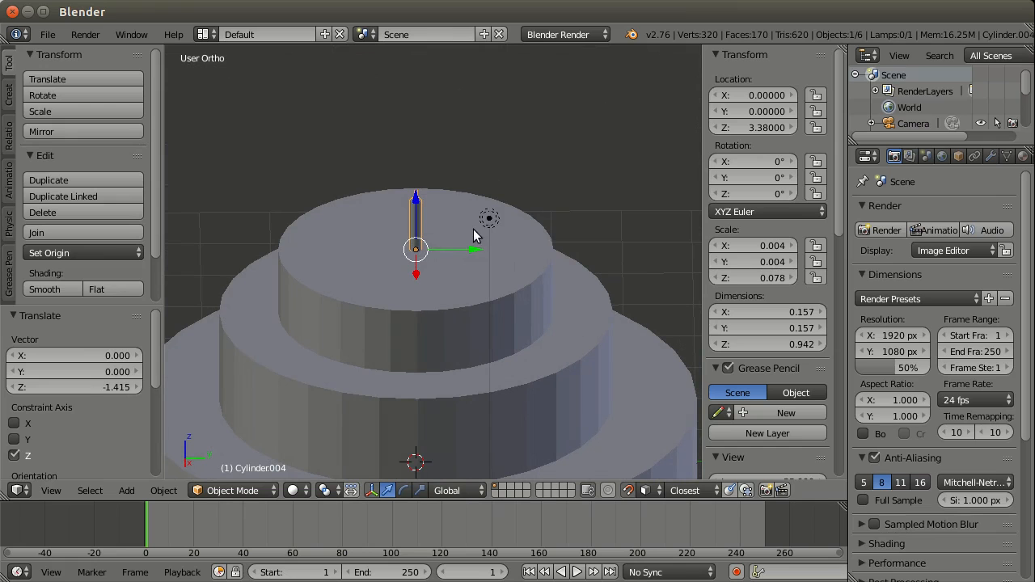
pyautogui.moveTo(485, 213); pyautogui.dragTo(504, 236, button='middle')
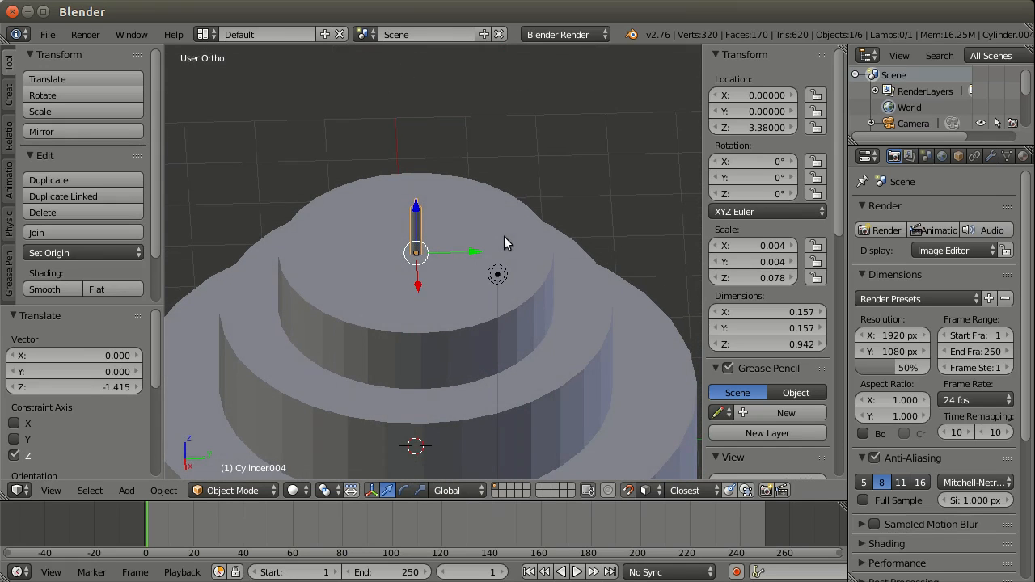
pyautogui.hotkey('shift', 'd')
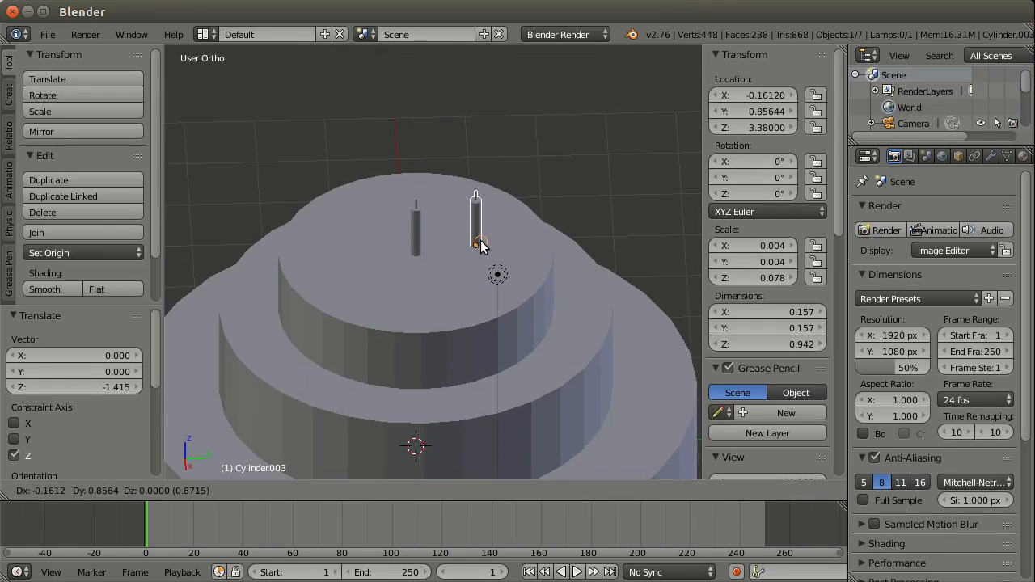
pyautogui.press('y')
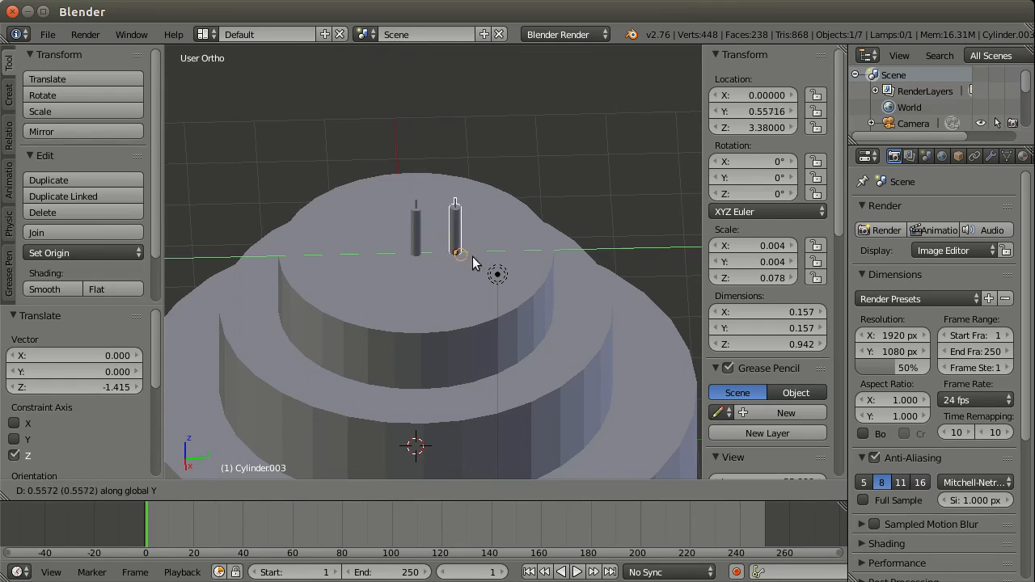
pyautogui.click(533, 272)
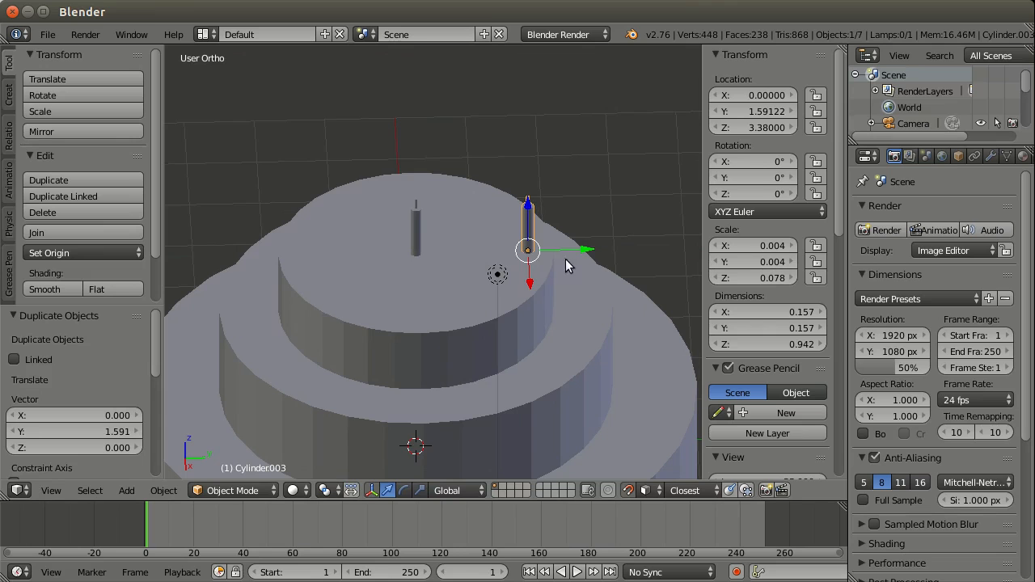
# Step: Set the pivot point to 3D Cursor for transforming the outer candle around the cake's centre
pyautogui.moveTo(481, 267)
pyautogui.mouseDown(button='middle')
pyautogui.moveTo(527, 291)
pyautogui.moveTo(491, 272)
pyautogui.mouseUp(button='middle')
pyautogui.scroll(-3, 491, 266)
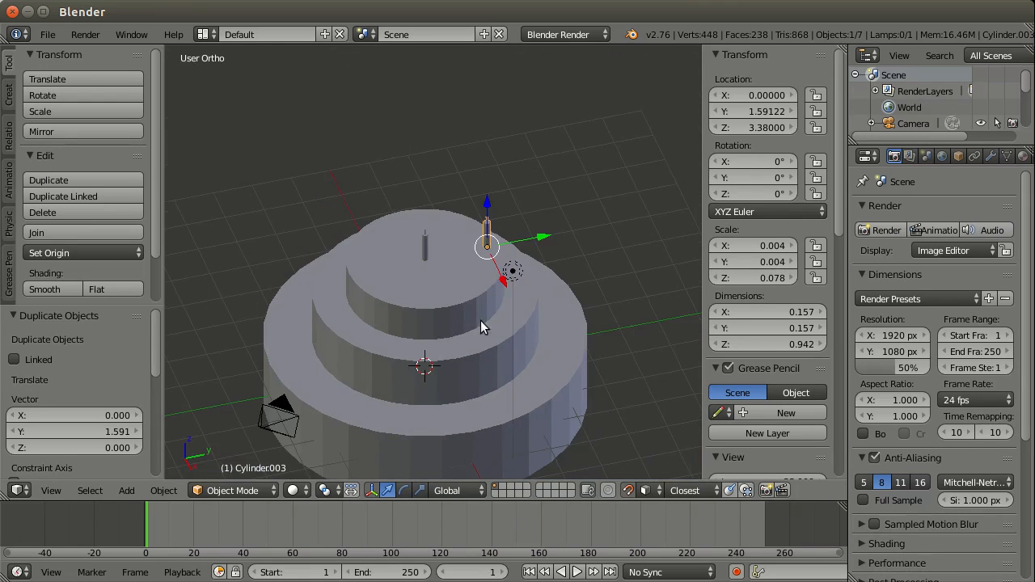
pyautogui.scroll(1, 470, 343)
pyautogui.moveTo(468, 343); pyautogui.dragTo(461, 314, button='middle')
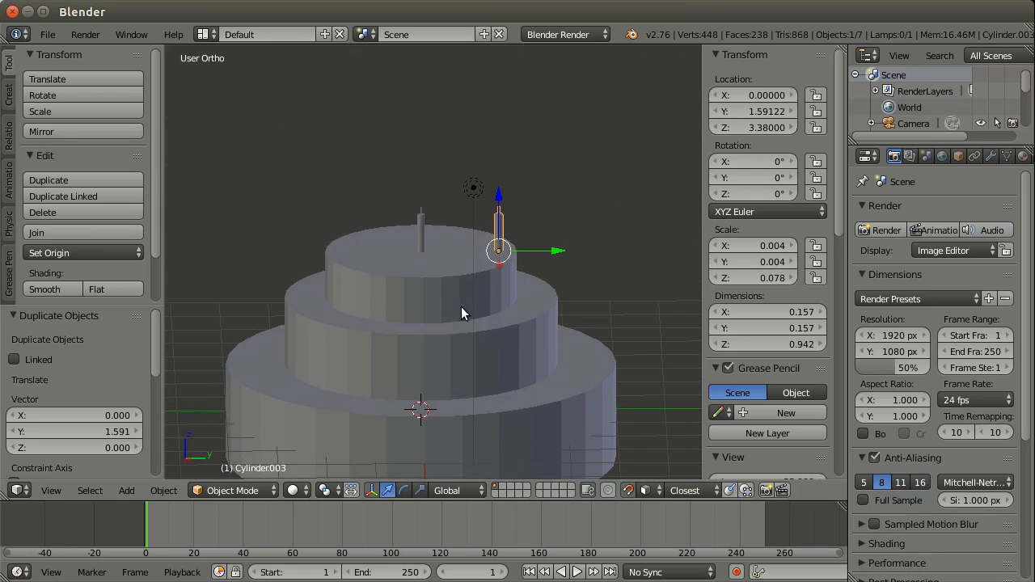
pyautogui.click(324, 492)
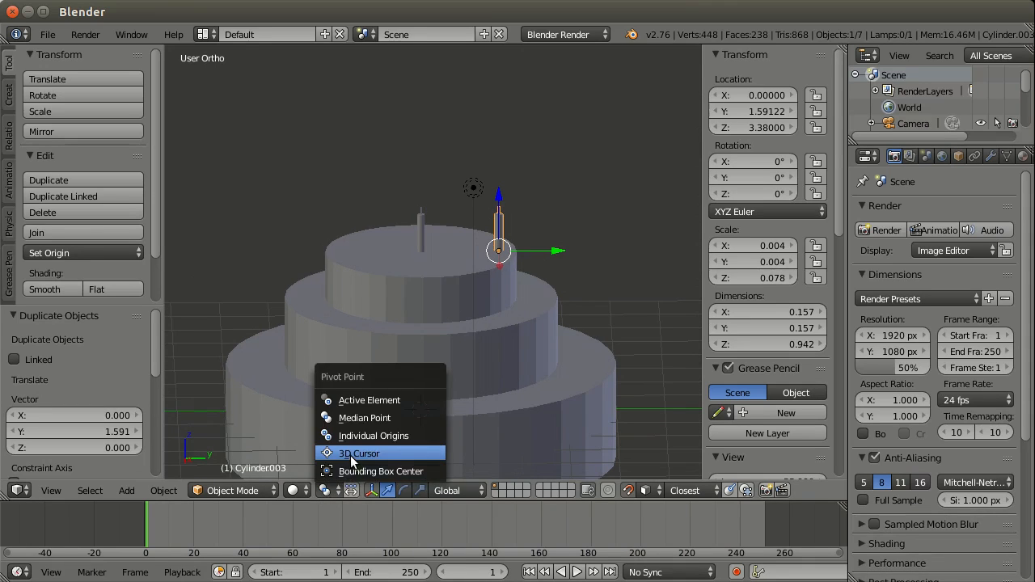
pyautogui.click(351, 455)
pyautogui.click(323, 491)
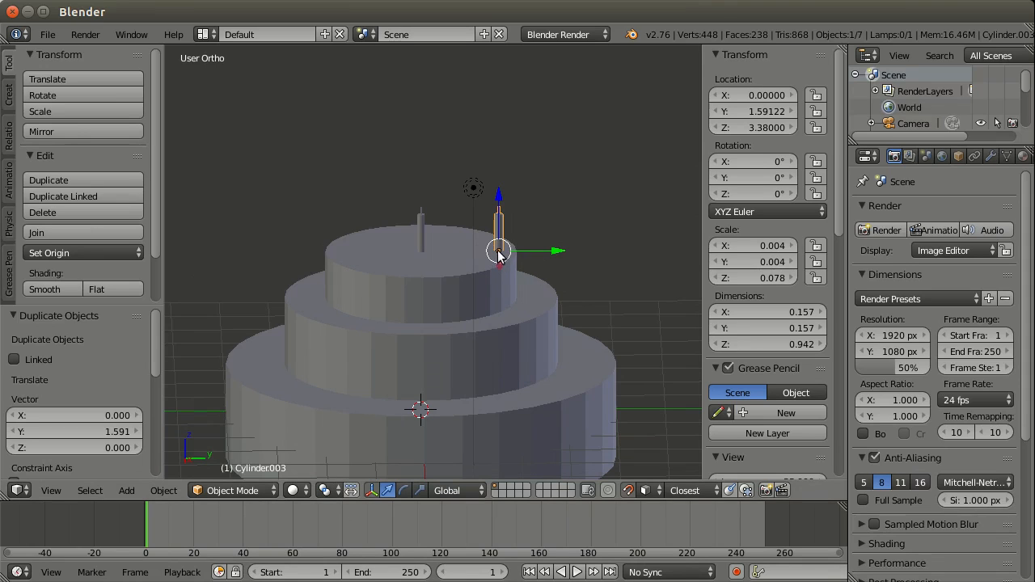
pyautogui.click(324, 491)
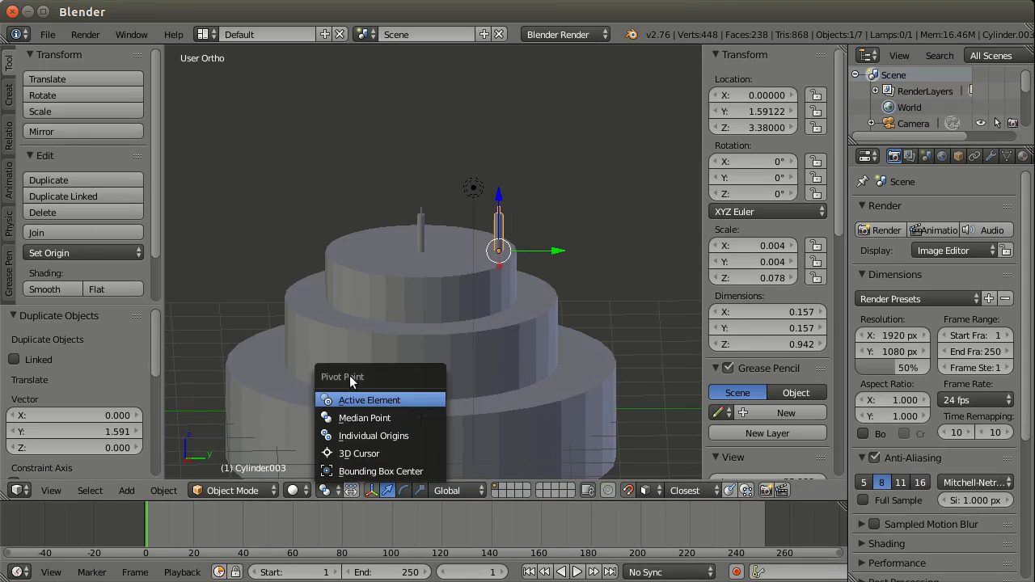
pyautogui.click(370, 454)
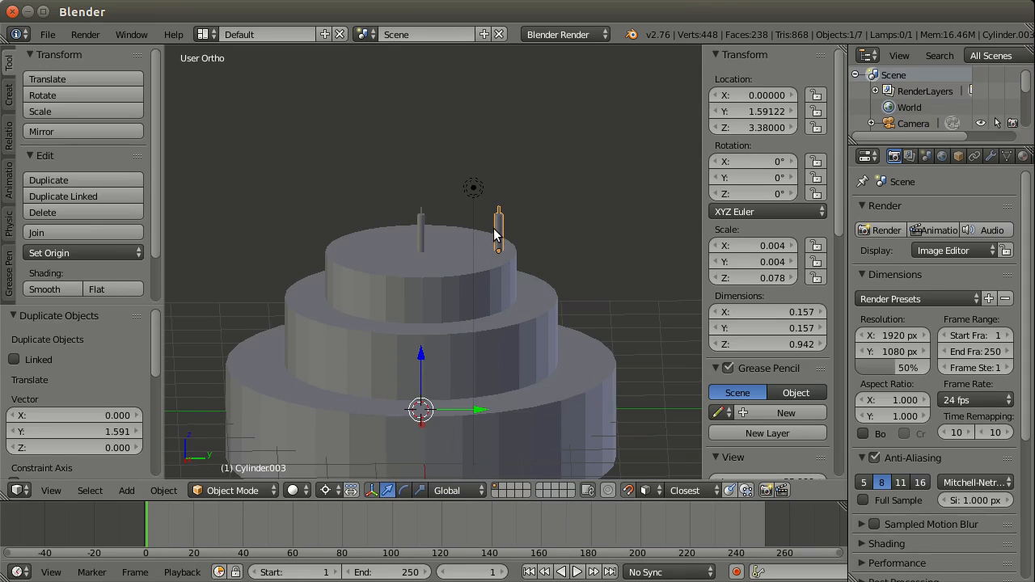
# Step: Try to scale the outer candle relative to the 3D cursor
pyautogui.press('s')
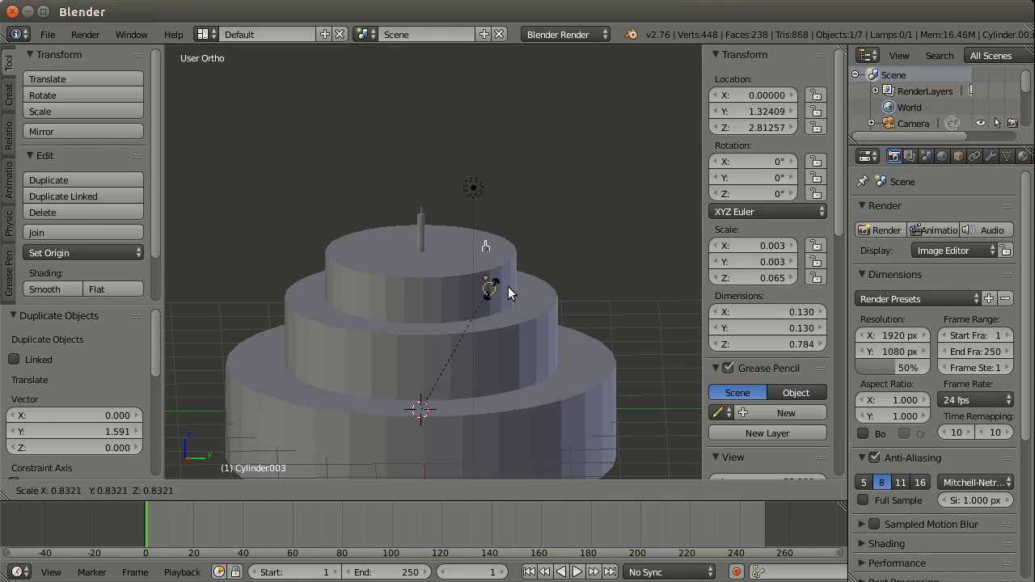
pyautogui.click(611, 257)
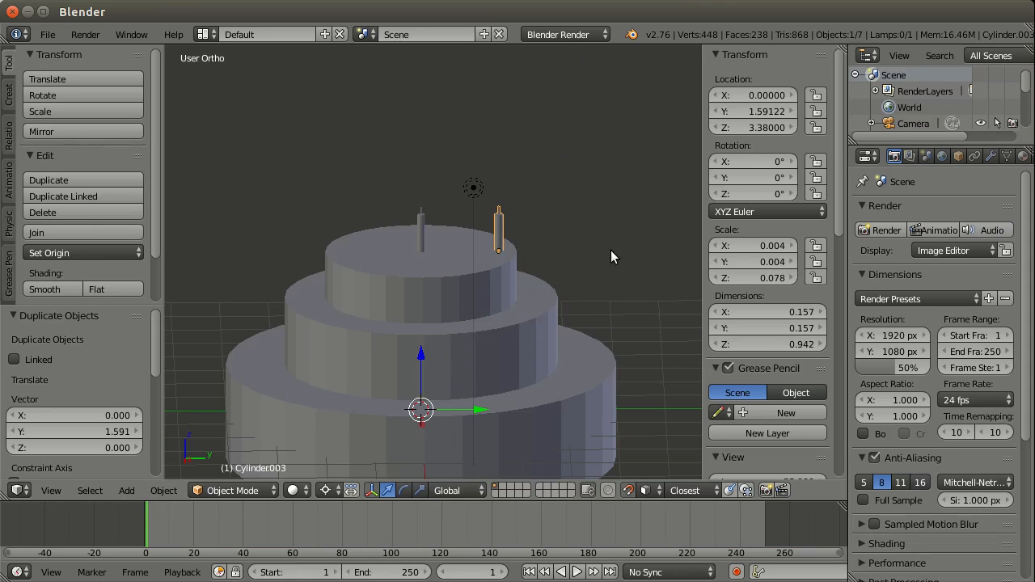
pyautogui.moveTo(497, 283)
pyautogui.mouseDown(button='middle')
pyautogui.moveTo(483, 312)
pyautogui.moveTo(489, 287)
pyautogui.mouseUp(button='middle')
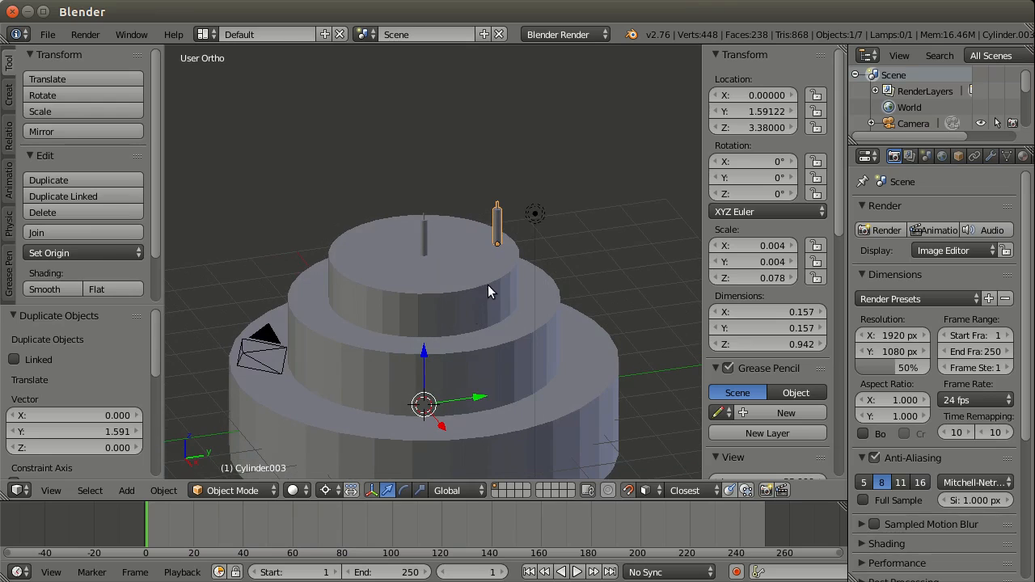
# Step: Duplicate the outer candle in place, trying a rotation of the copy around the 3D cursor about global Z
pyautogui.hotkey('shift', 'd')
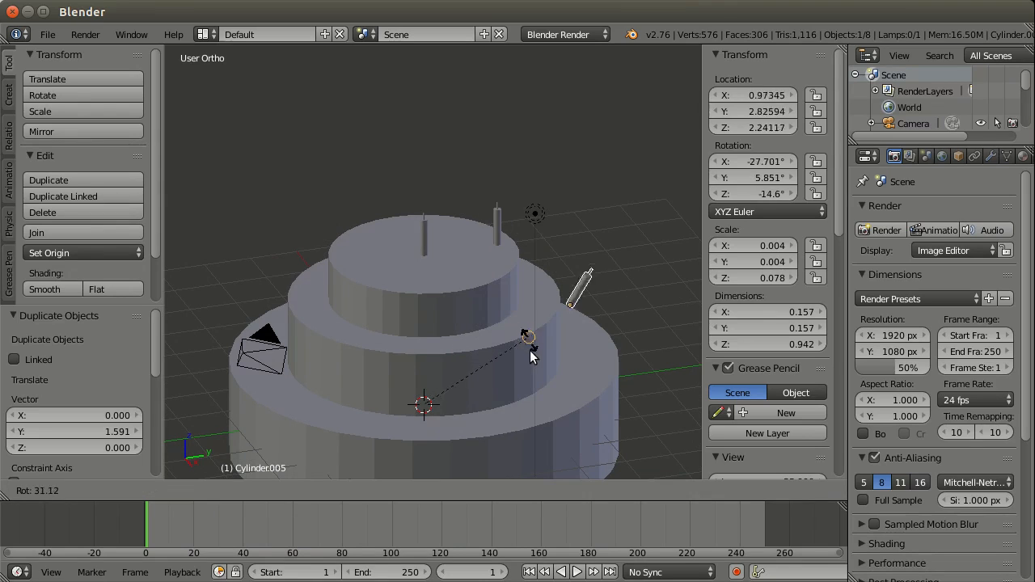
pyautogui.press('r')
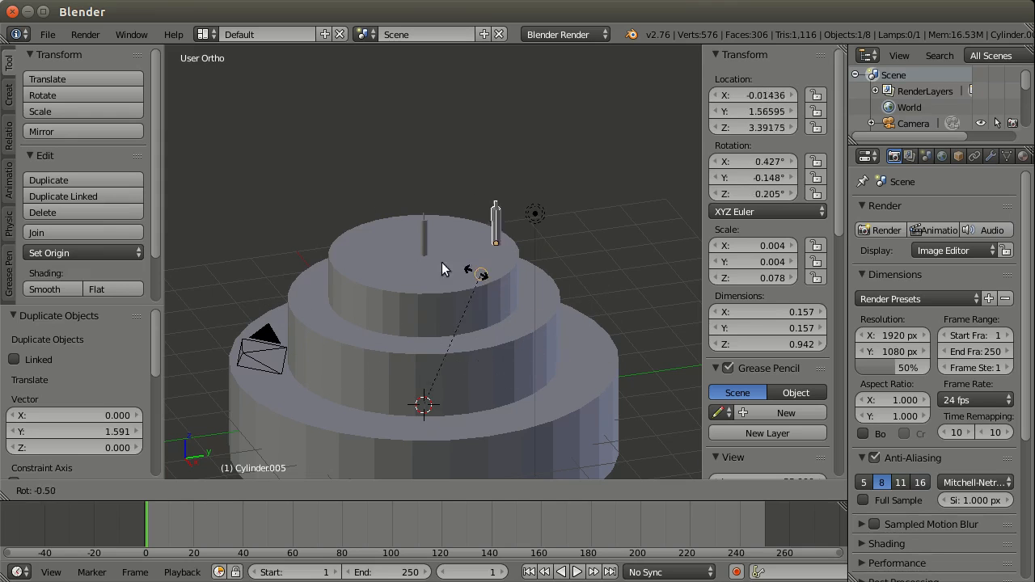
pyautogui.press('z')
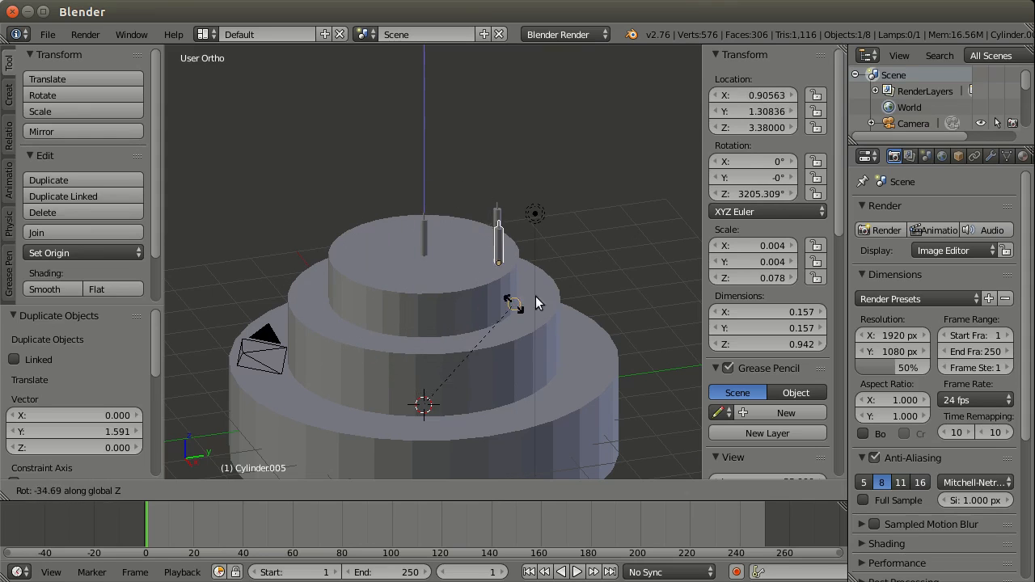
pyautogui.press('Escape')
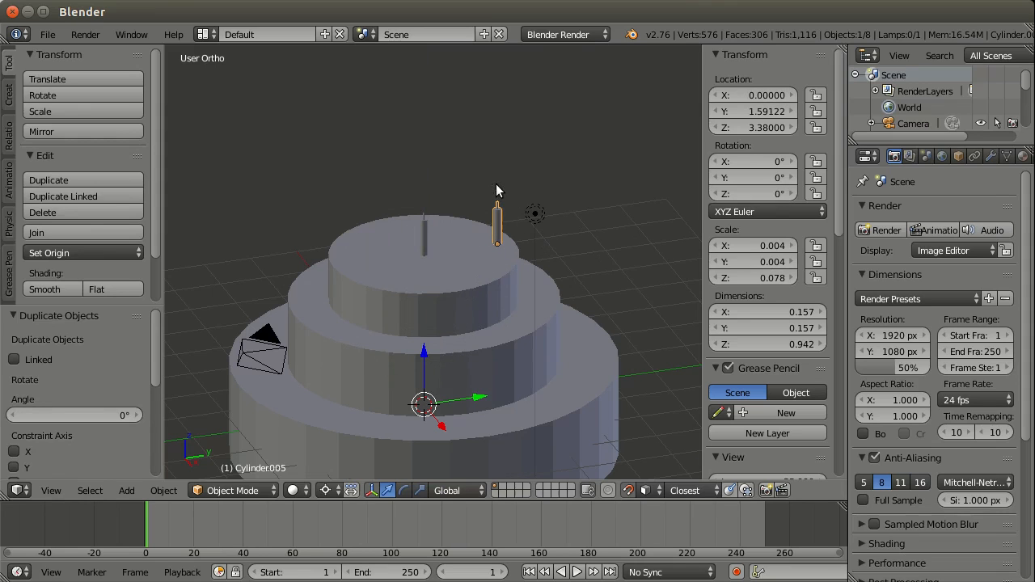
# Step: With the pivot point set to Median Point, try to rotate the duplicated outer candle about Z
pyautogui.click(326, 491)
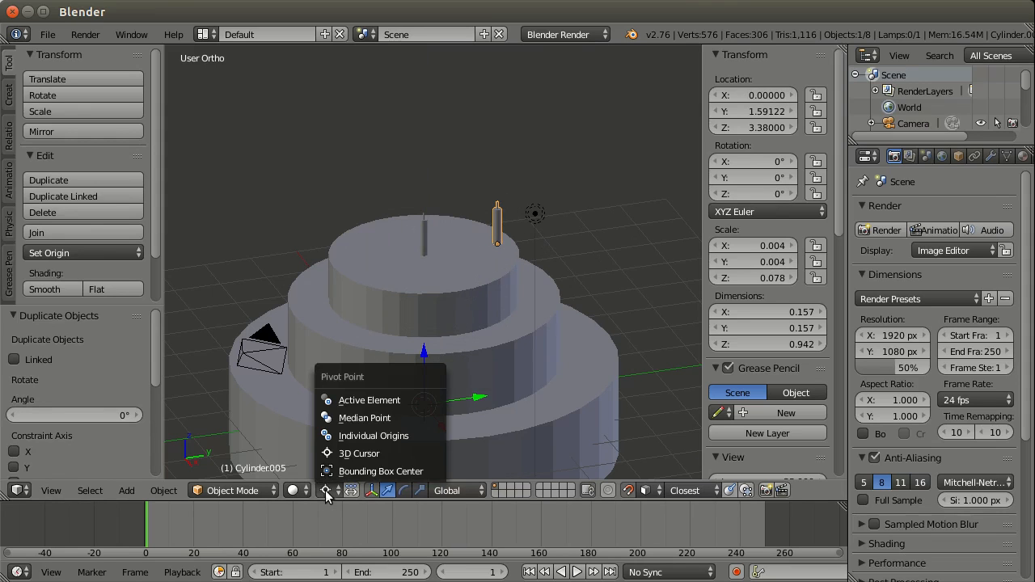
pyautogui.click(356, 418)
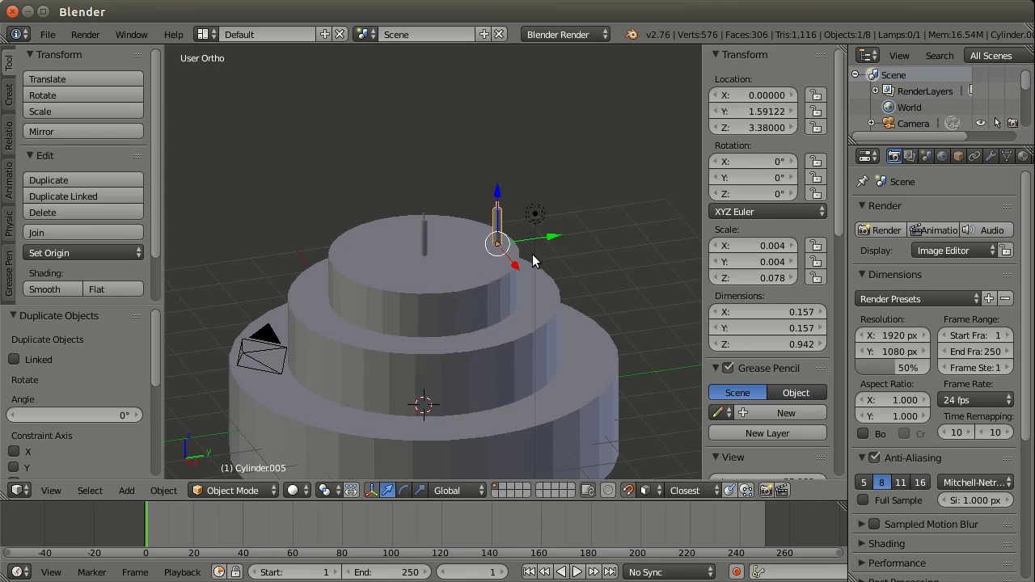
pyautogui.press('r')
pyautogui.press('z')
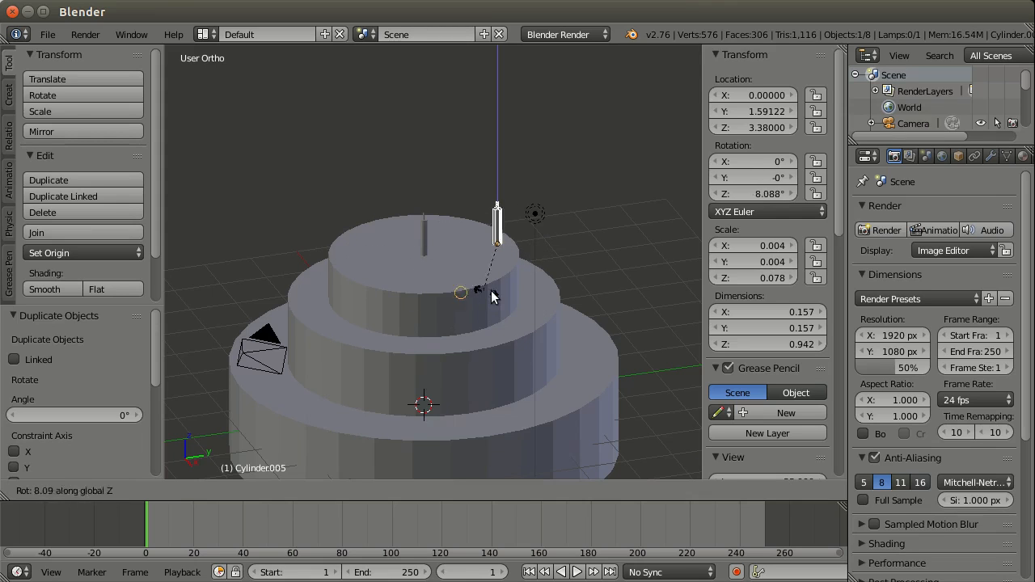
pyautogui.press('z')
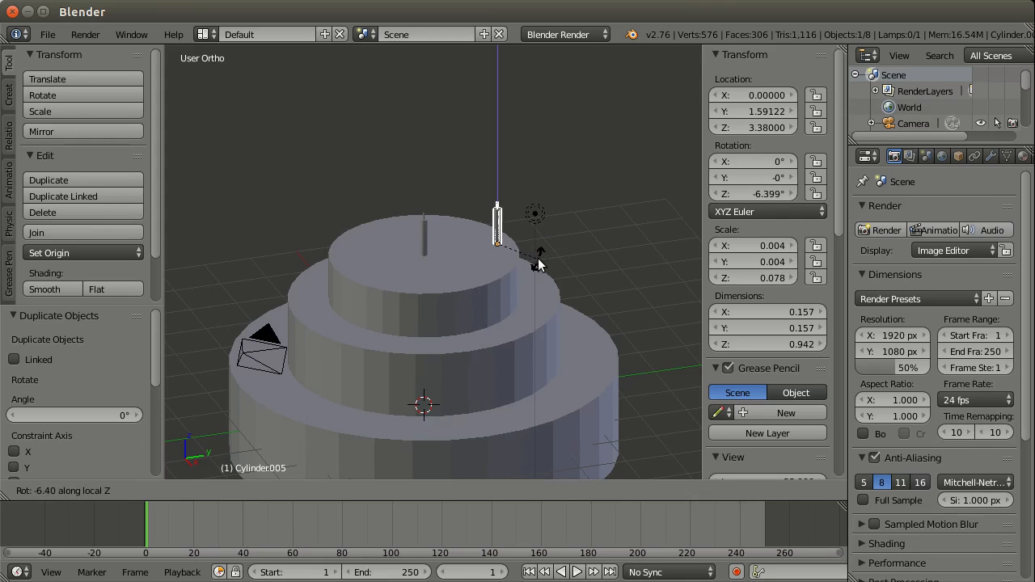
pyautogui.press('Escape')
# Step: Set the pivot point to 3D Cursor and rotate the duplicated outer candle 40° about global Z
pyautogui.click(328, 491)
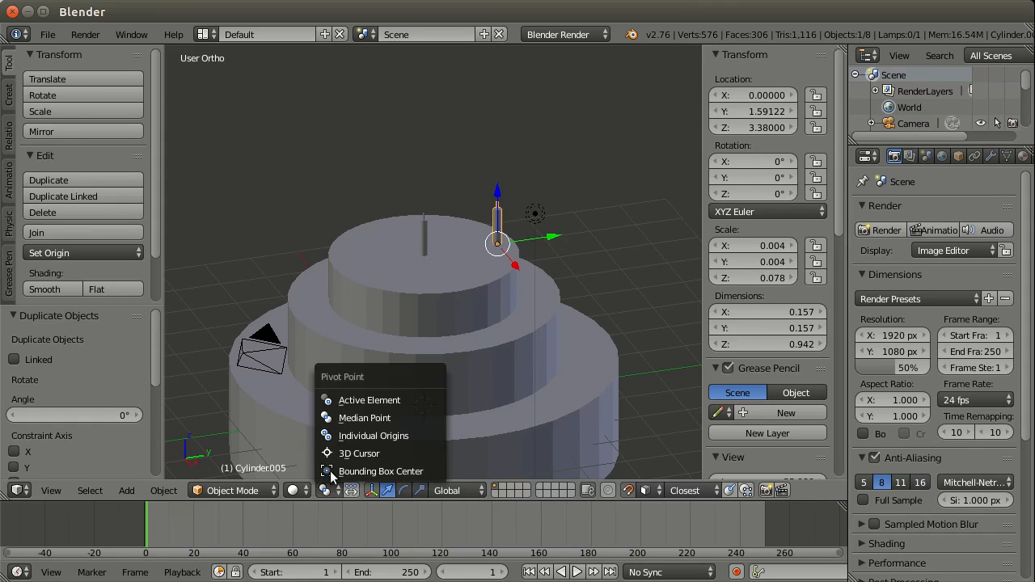
pyautogui.click(333, 453)
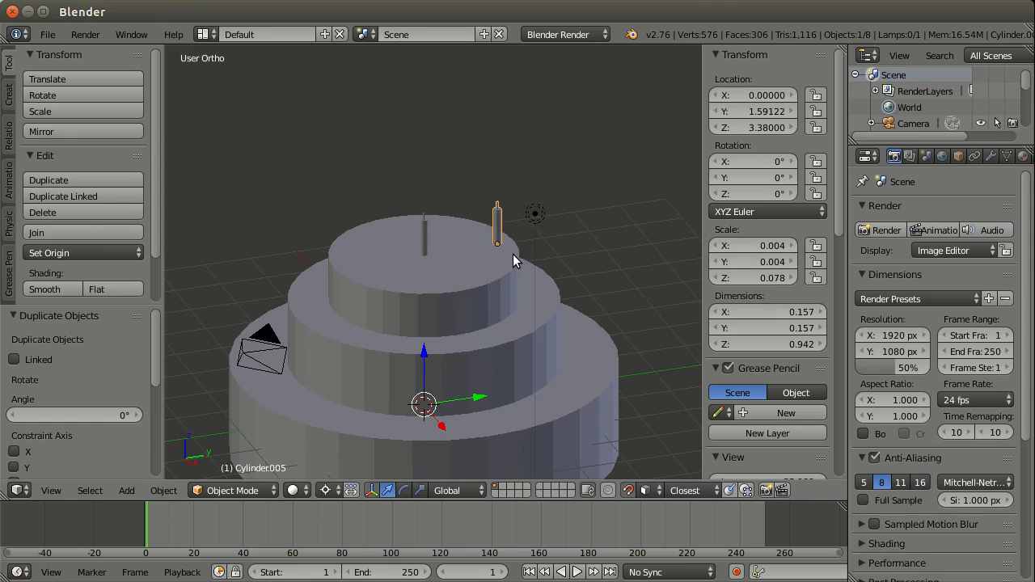
pyautogui.press('r')
pyautogui.press('z')
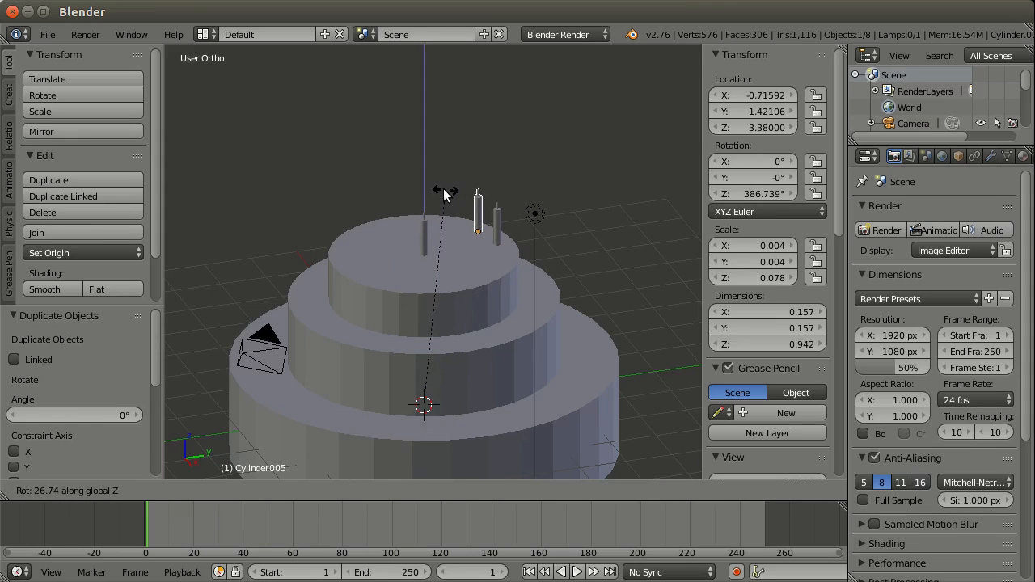
pyautogui.write('40')
pyautogui.press('Return')
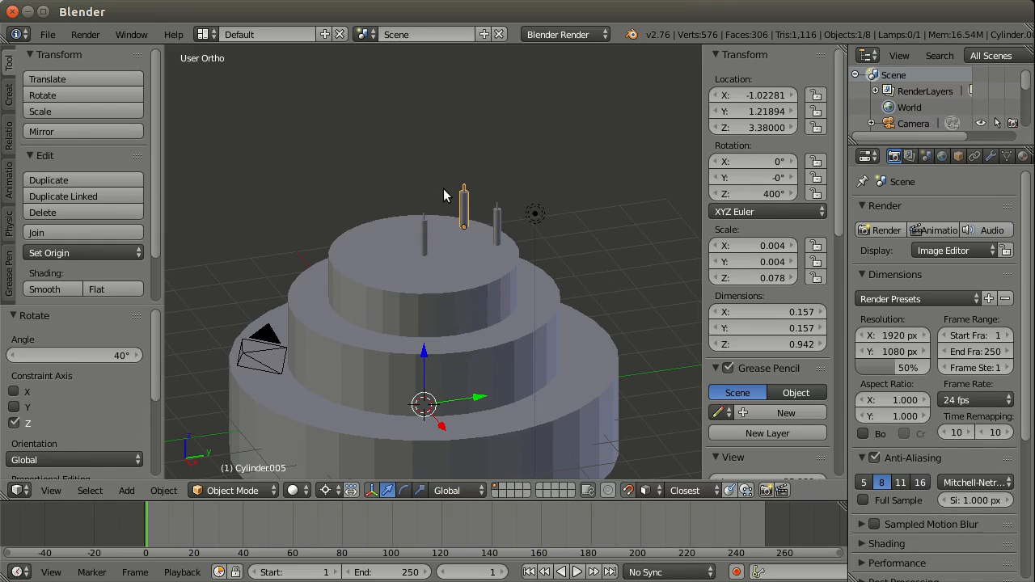
# Step: Duplicate the rotated outer candle on the top tier and rotate the copy another 40° about global Z
pyautogui.hotkey('shift', 'd')
pyautogui.write('r')
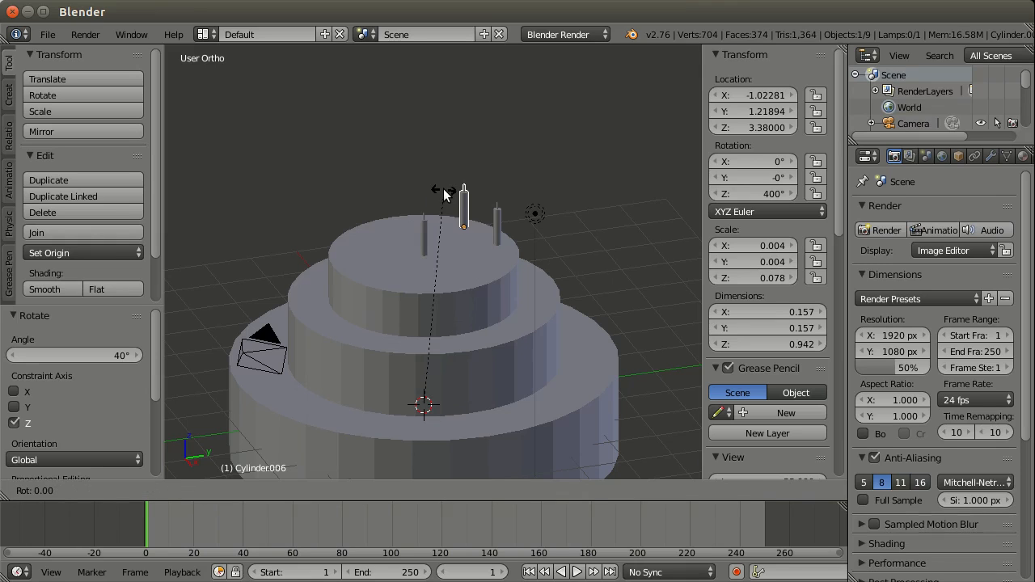
pyautogui.write('40')
pyautogui.press('Return')
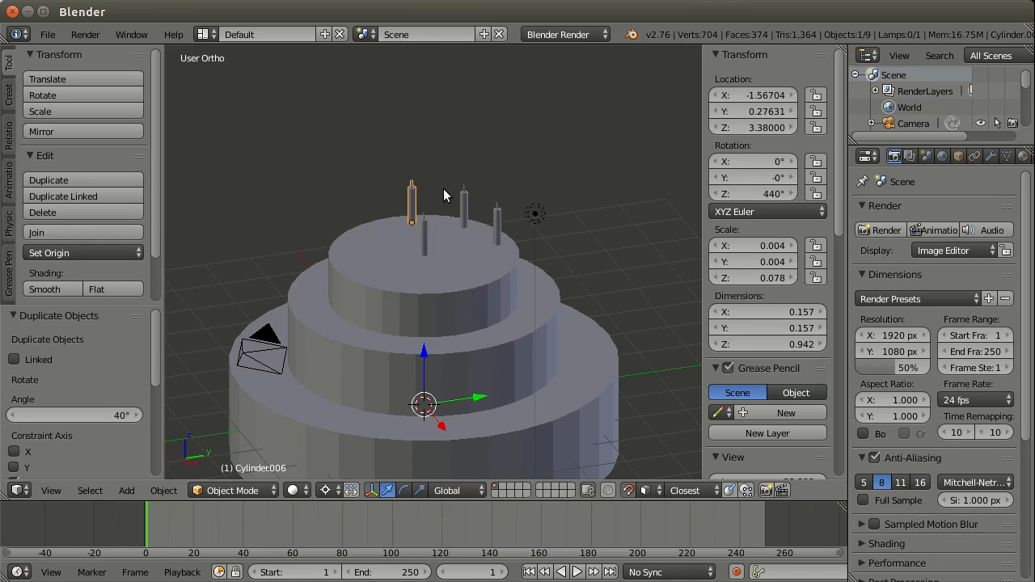
# Step: Select the three outer candles on the top tier, duplicate them and rotate the copies 120° about global Z
pyautogui.keyDown('shift'); pyautogui.rightClick(497, 225); pyautogui.keyUp('shift')
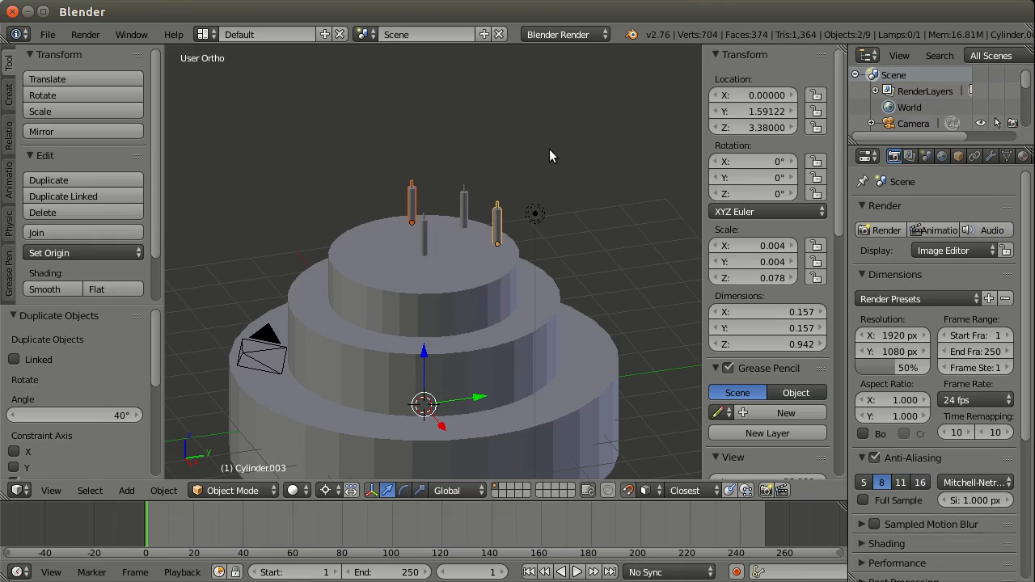
pyautogui.hotkey('shift', 'd')
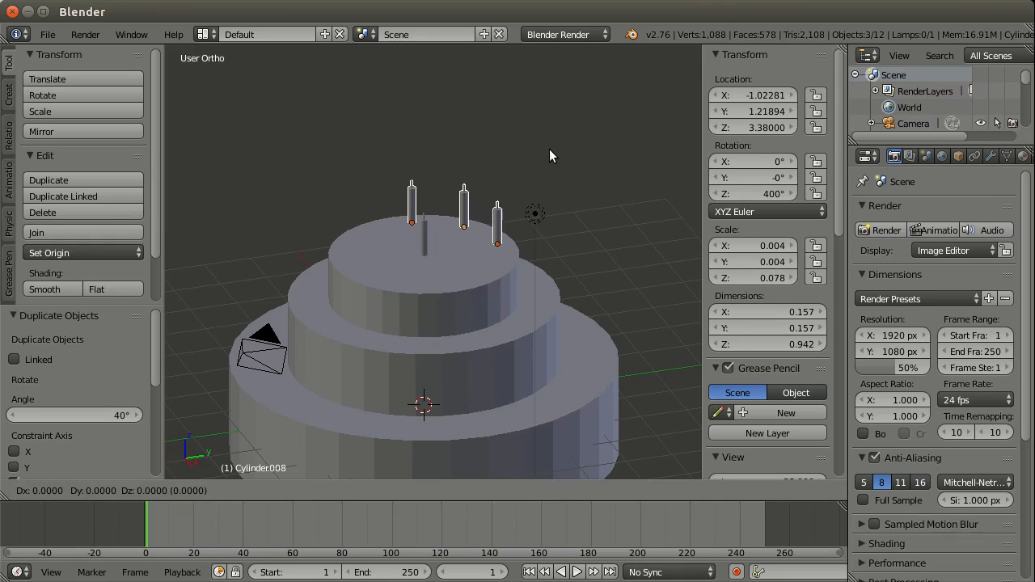
pyautogui.press('r')
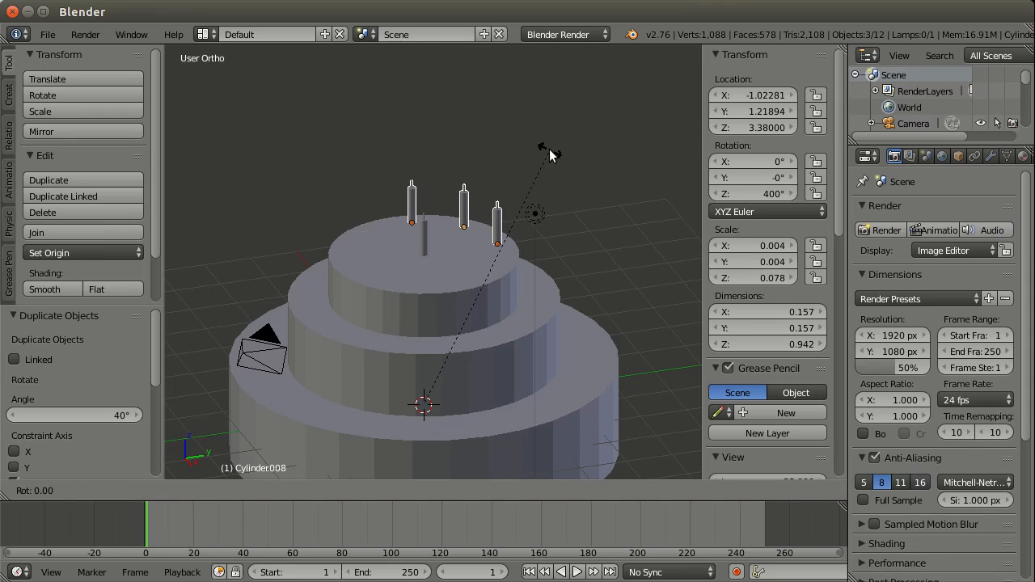
pyautogui.write('z120')
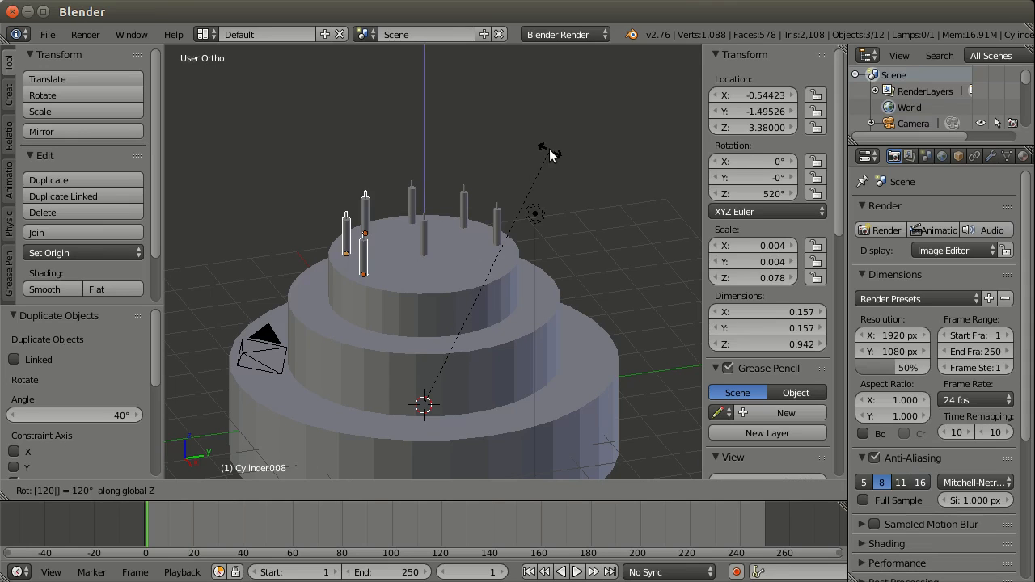
pyautogui.press('Return')
# Step: Keeping the 3D Cursor pivot, duplicate the three new top-tier candles and rotate this second set 120° about global Z
pyautogui.click(326, 490)
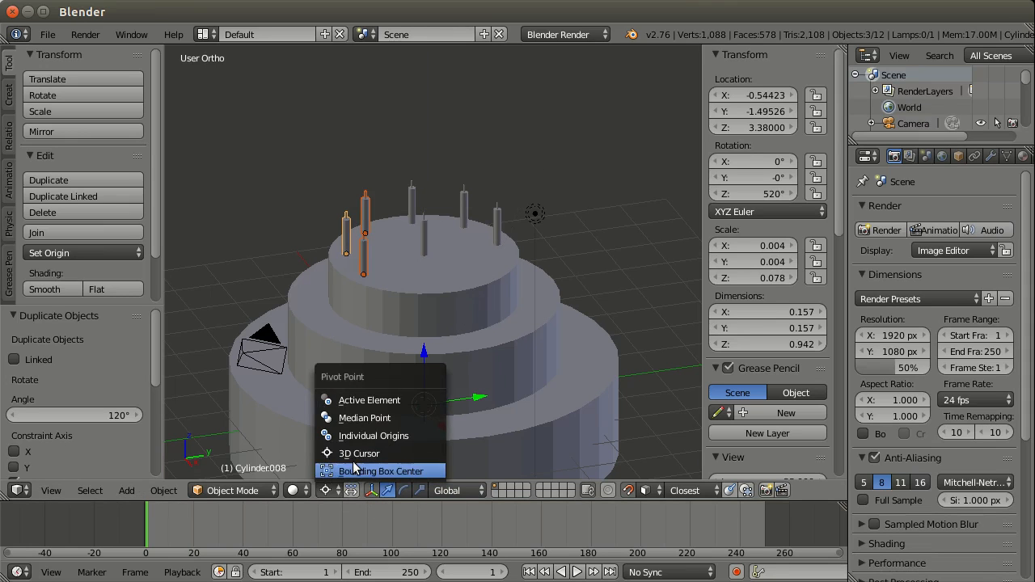
pyautogui.click(356, 454)
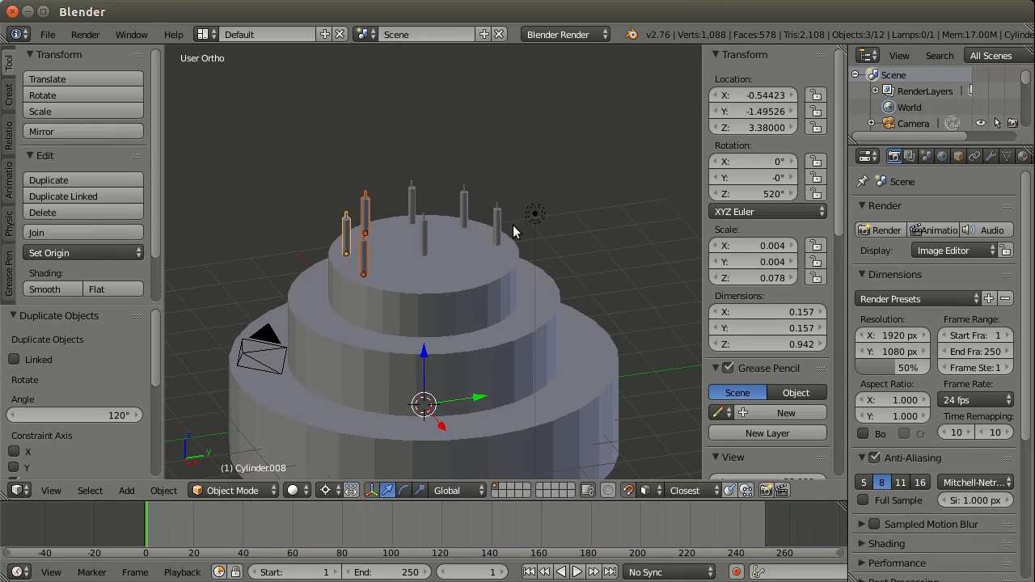
pyautogui.hotkey('shift', 'd')
pyautogui.press('r')
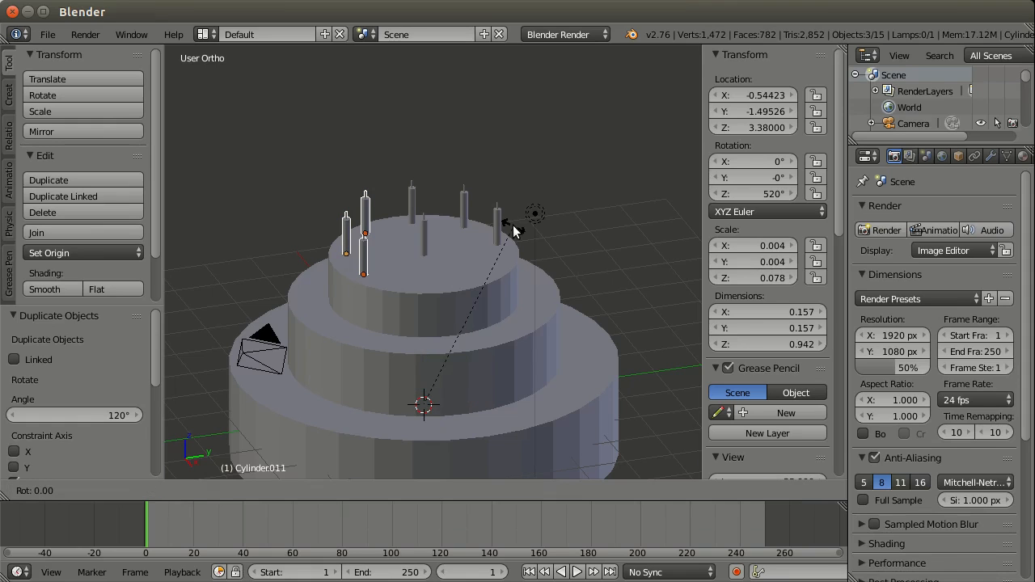
pyautogui.write('z120')
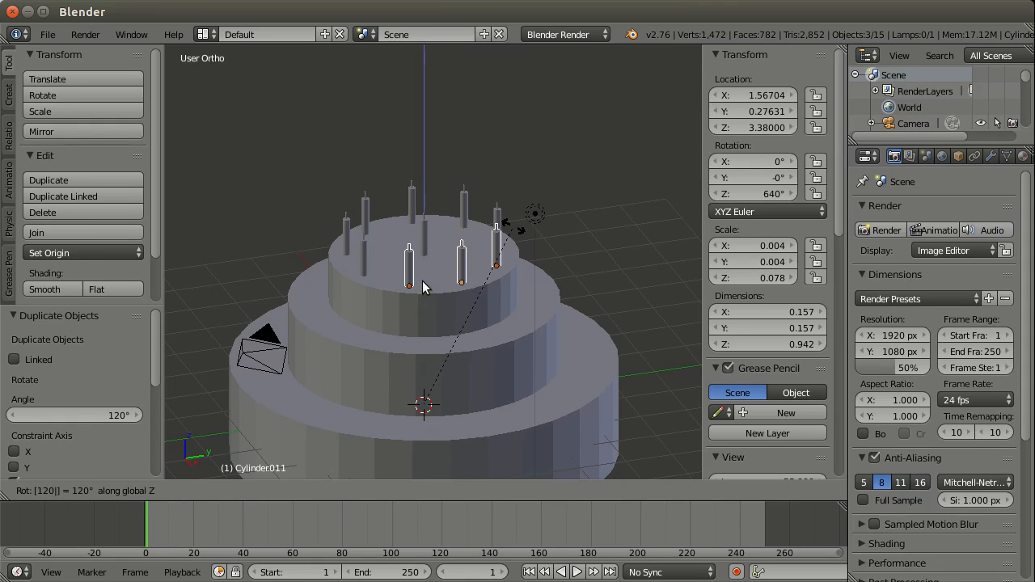
pyautogui.press('Return')
# Step: Duplicate one outer top-tier candle onto the middle tier with X locked, offset about 0.759 in Y and -0.980 in Z
pyautogui.moveTo(431, 289); pyautogui.dragTo(472, 277, button='middle')
pyautogui.rightClick(498, 231)
pyautogui.moveTo(499, 231); pyautogui.dragTo(483, 337, button='middle')
pyautogui.hotkey('shift', 'd')
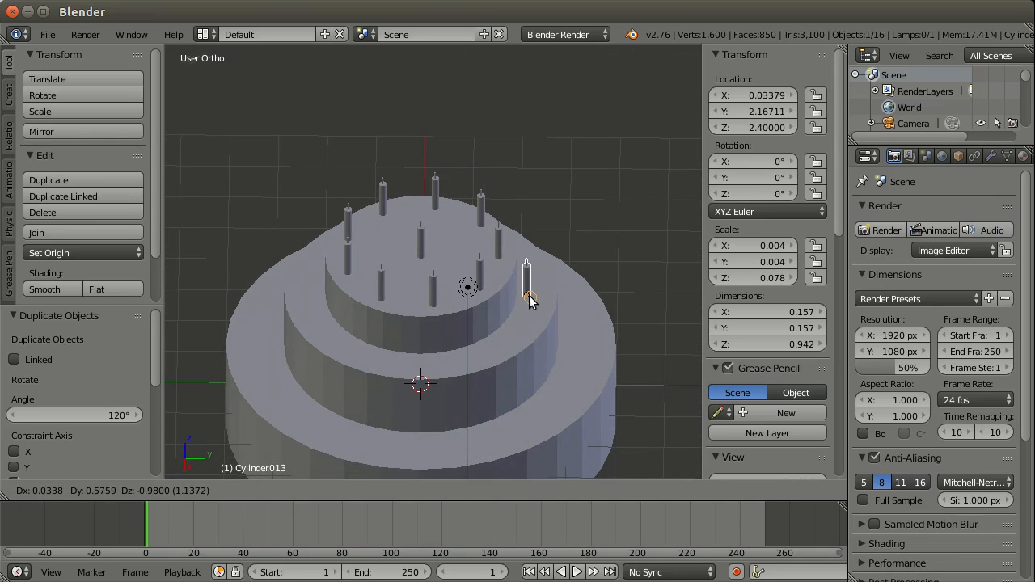
pyautogui.press('y')
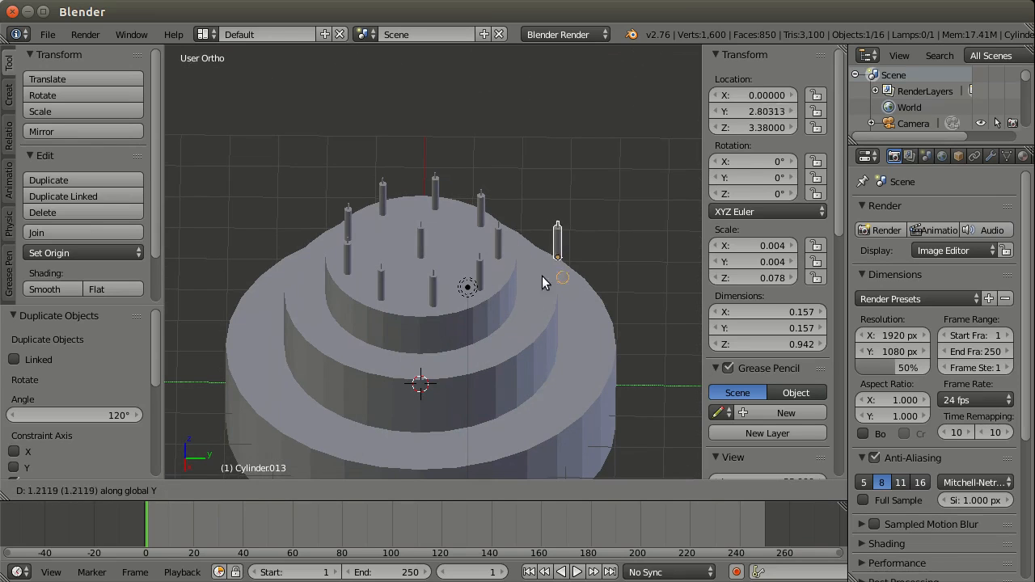
pyautogui.hotkey('shift', 'x')
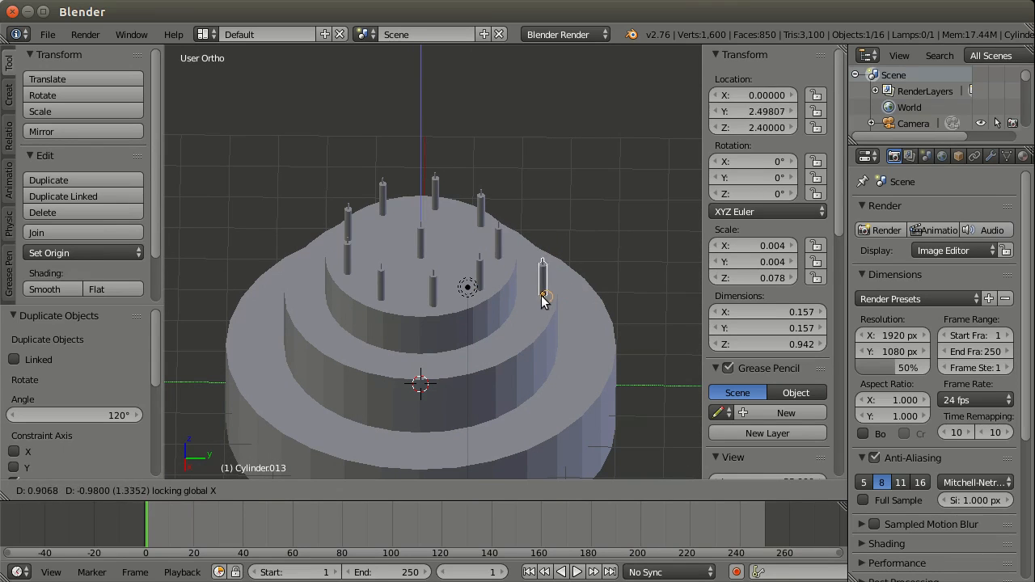
pyautogui.click(540, 304)
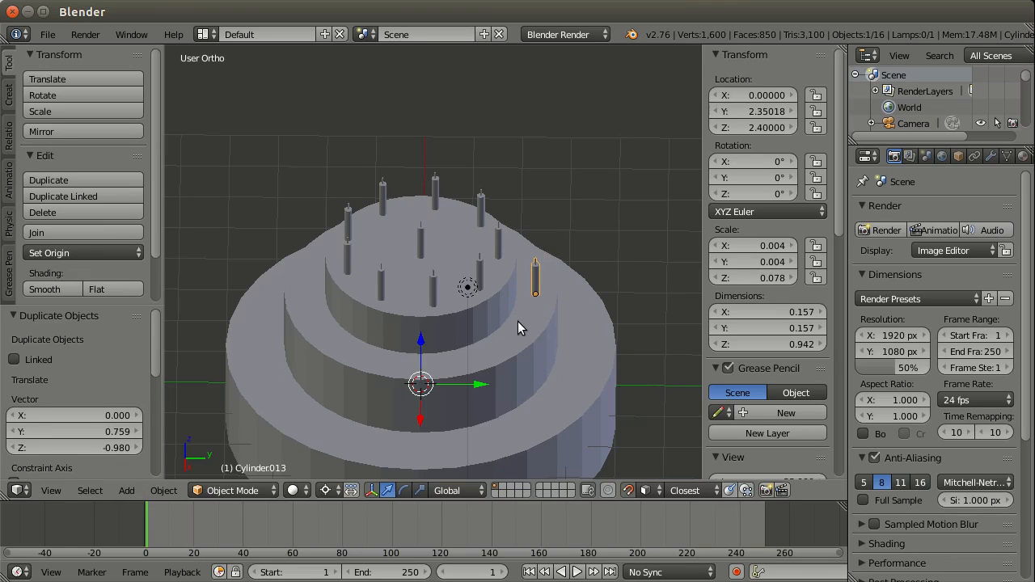
# Step: Duplicate the middle-tier candle and rotate the copy 40° about global Z around the 3D cursor
pyautogui.hotkey('shift', 'd')
pyautogui.write('rz')
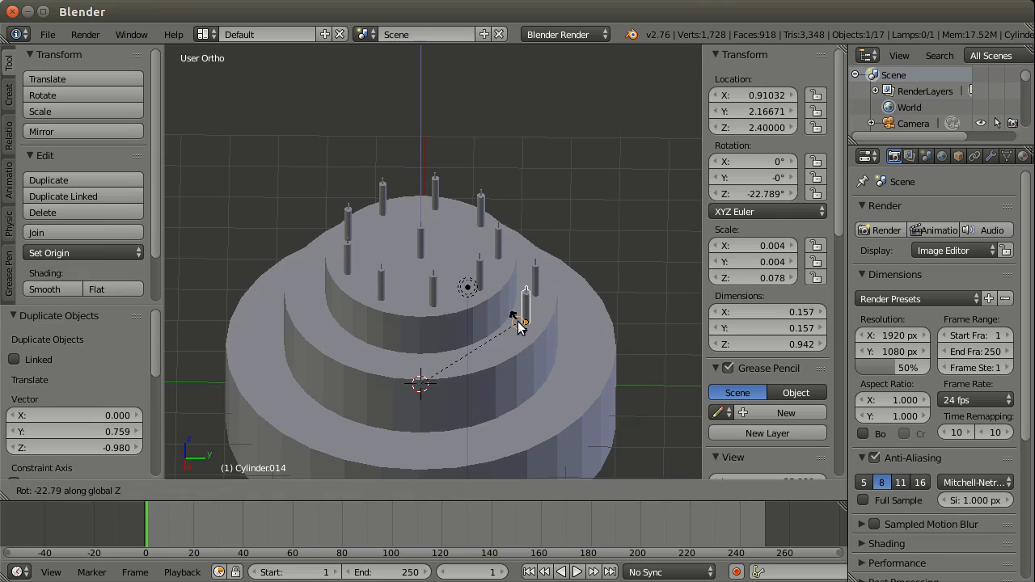
pyautogui.write('40')
pyautogui.press('Return')
# Step: Duplicate the rotated middle-tier candle, try a -40° rotation, and rotate this third candle 40° about global Z
pyautogui.hotkey('shift', 'd')
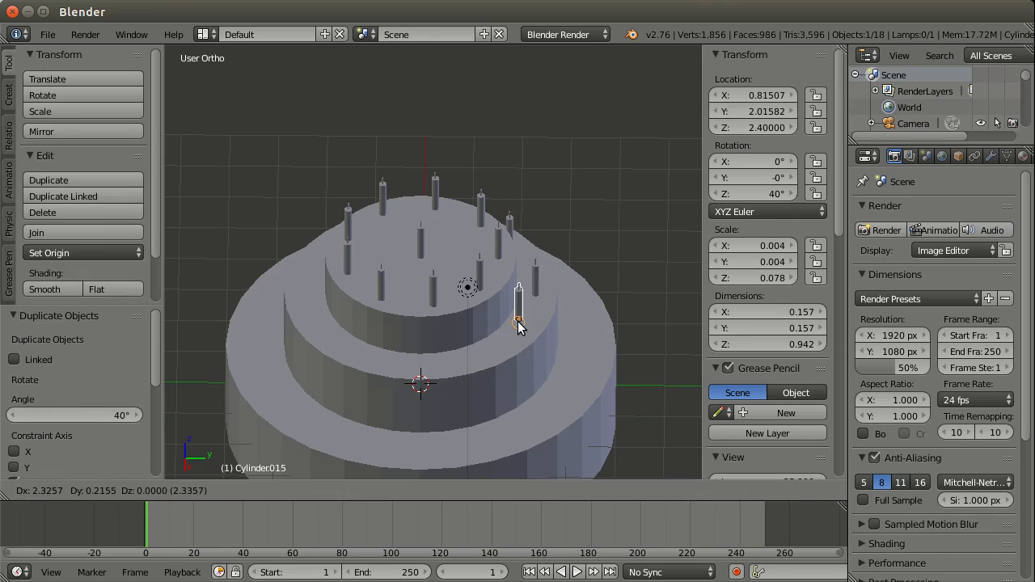
pyautogui.press('r')
pyautogui.press('z')
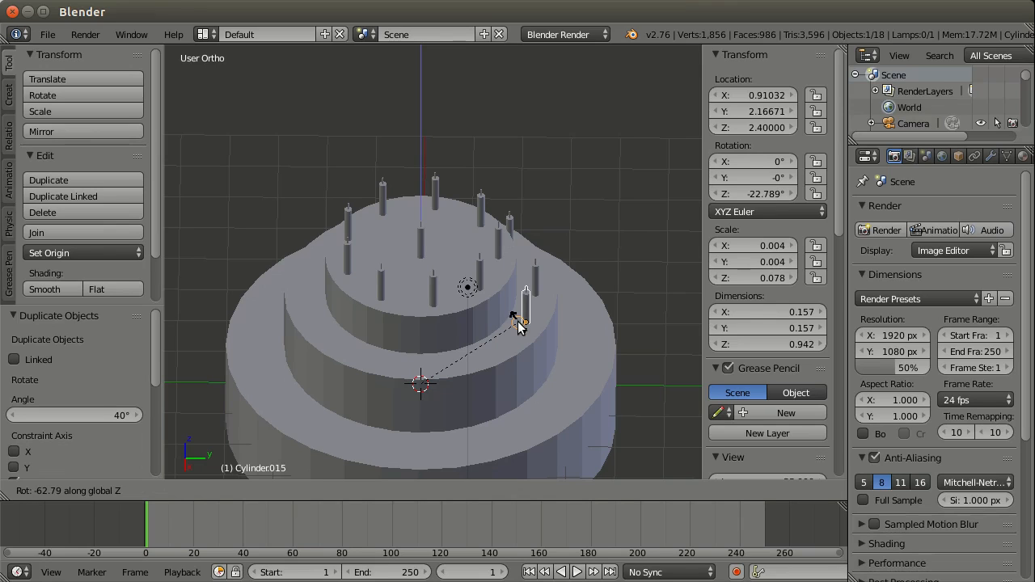
pyautogui.write('-4')
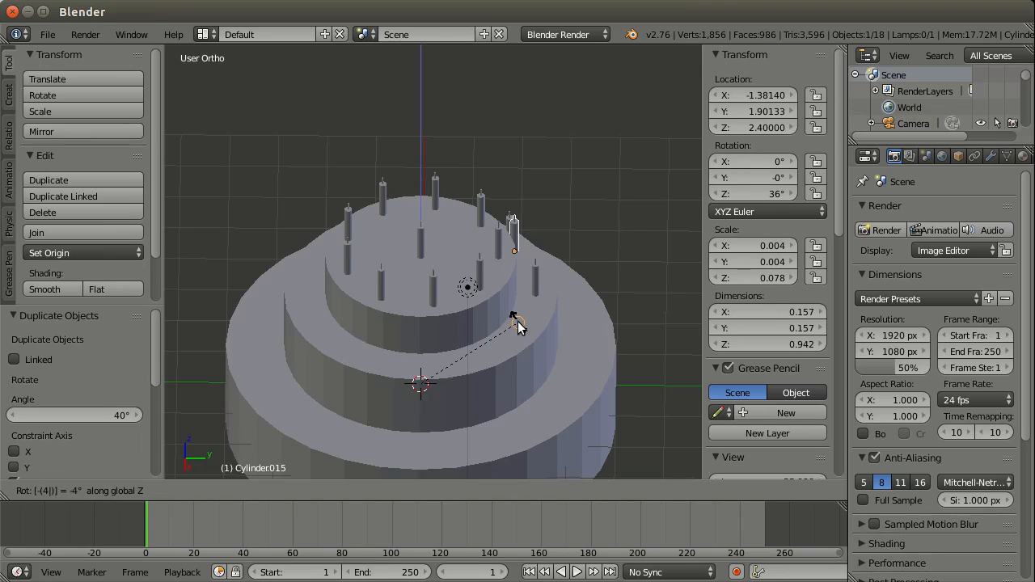
pyautogui.write('0')
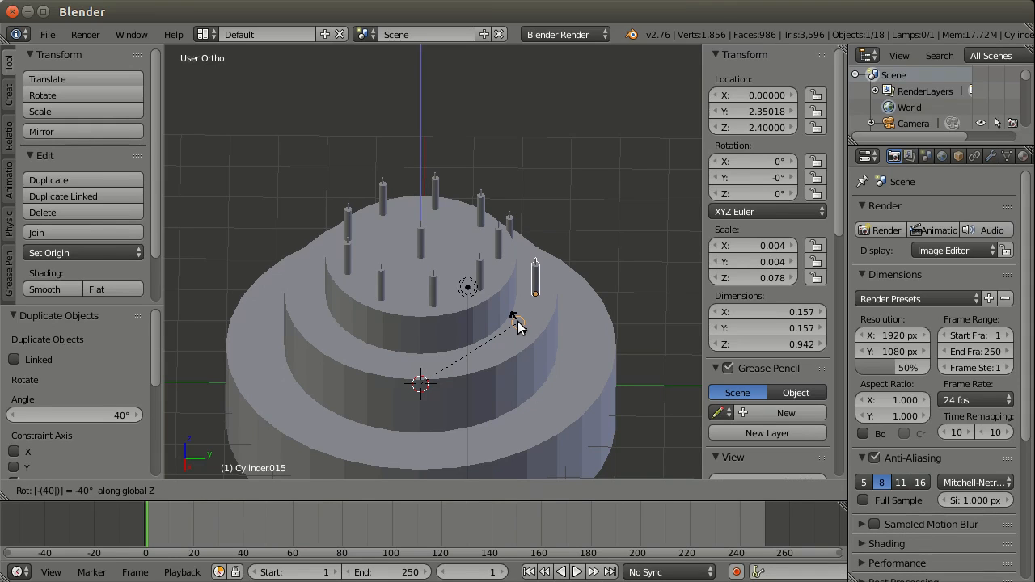
pyautogui.press('BackSpace')
pyautogui.press('BackSpace')
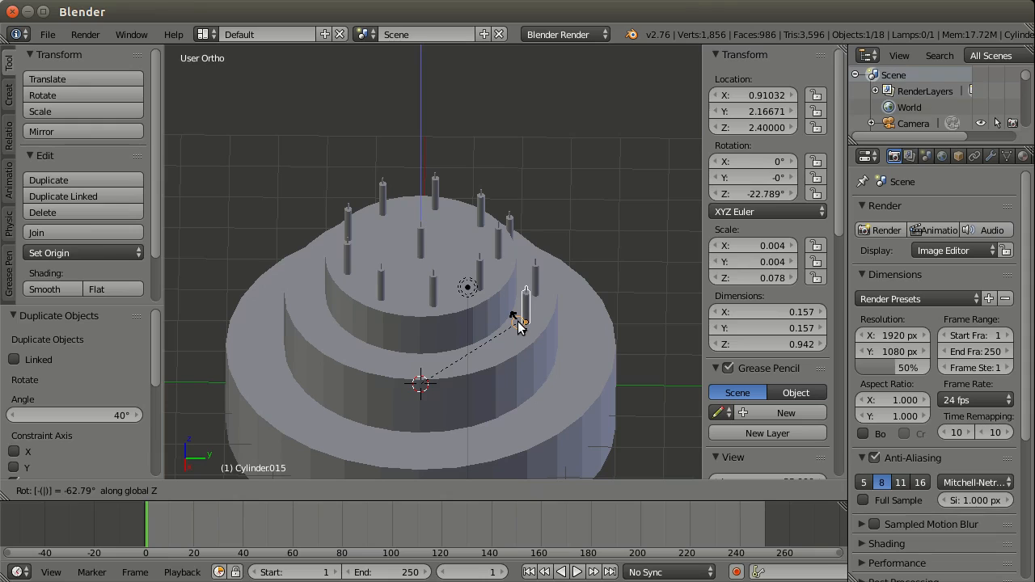
pyautogui.press('BackSpace')
pyautogui.write('-40')
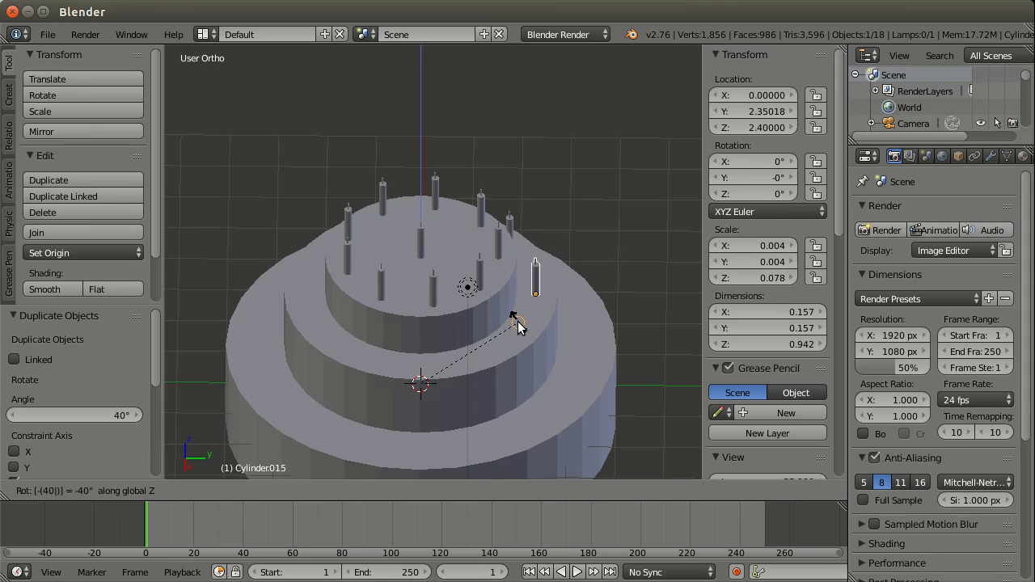
pyautogui.press('Return')
# Step: Select the three middle-tier candles, duplicate them and rotate the copies 120° about global Z
pyautogui.moveTo(485, 276); pyautogui.dragTo(580, 259, button='middle')
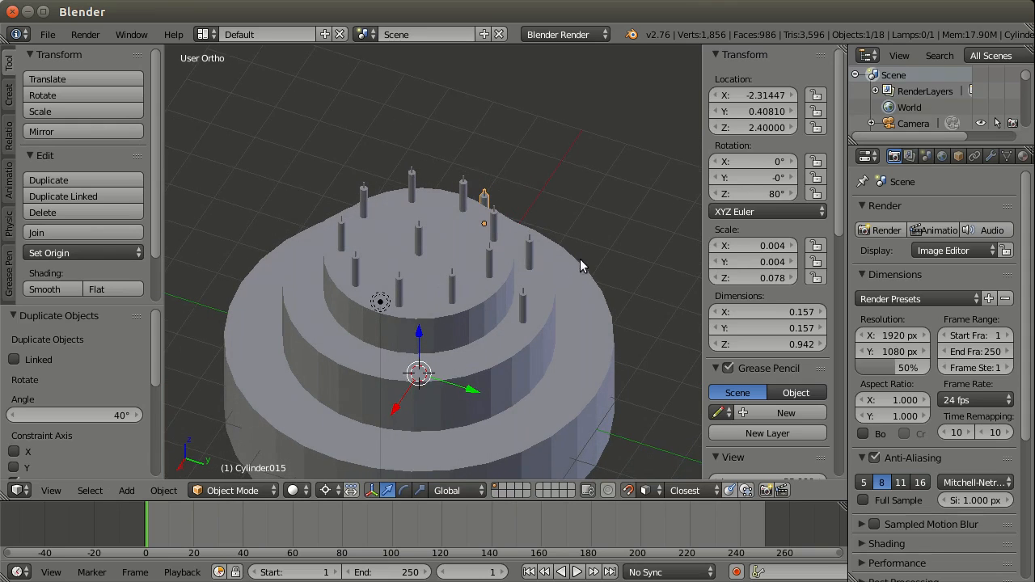
pyautogui.keyDown('shift'); pyautogui.rightClick(529, 256); pyautogui.keyUp('shift')
pyautogui.moveTo(489, 299); pyautogui.dragTo(567, 275, button='middle')
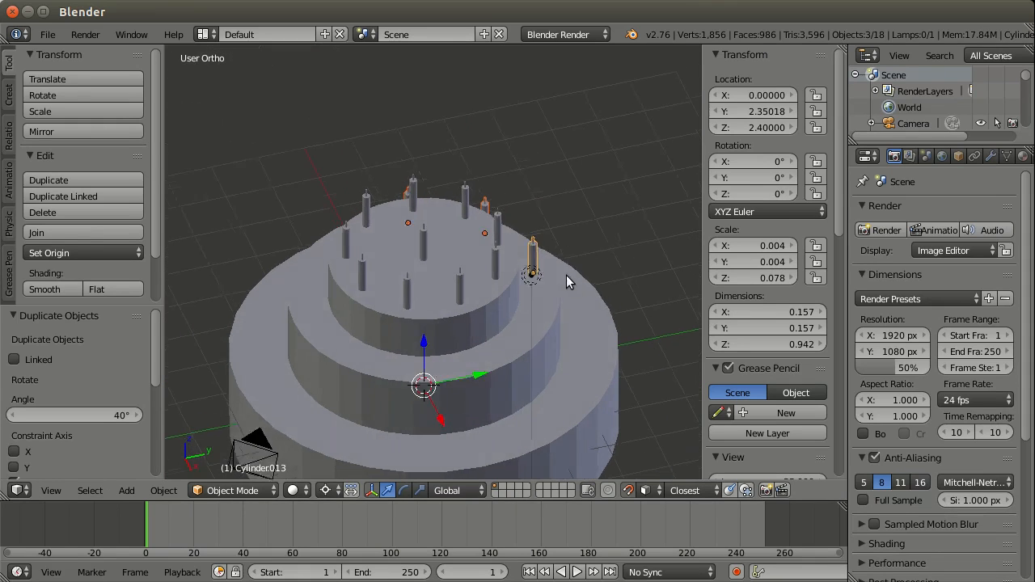
pyautogui.hotkey('shift', 'd')
pyautogui.write('rz120')
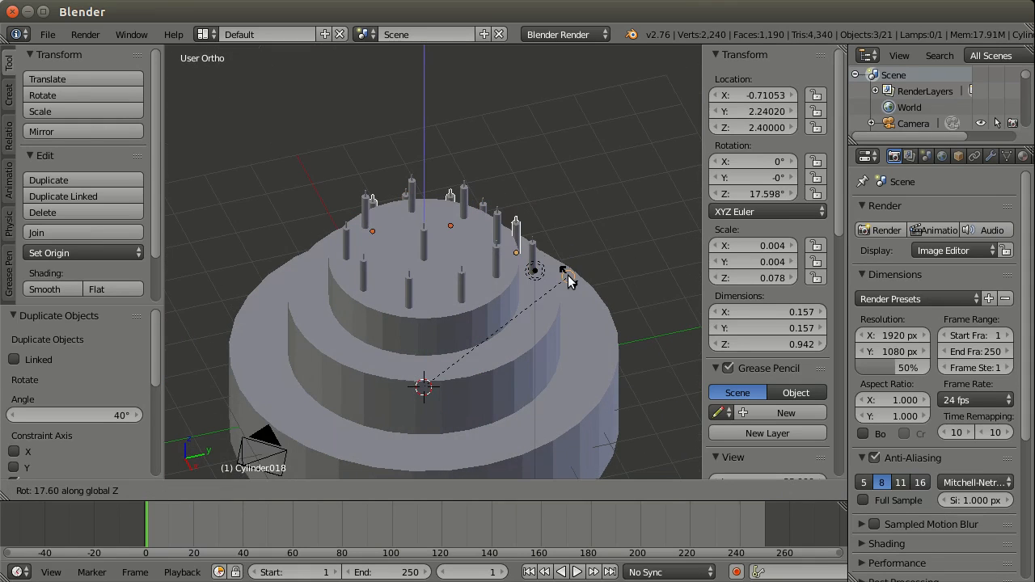
pyautogui.press('Return')
# Step: Duplicate the second set of three middle-tier candles and rotate it 120° about global Z to complete the ring
pyautogui.hotkey('shift', 'd')
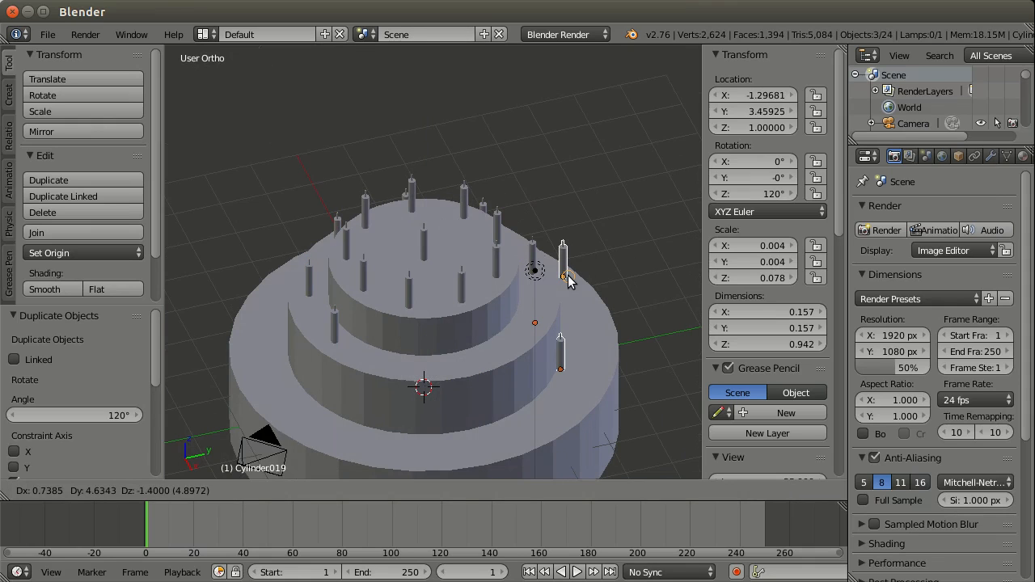
pyautogui.write('rz10')
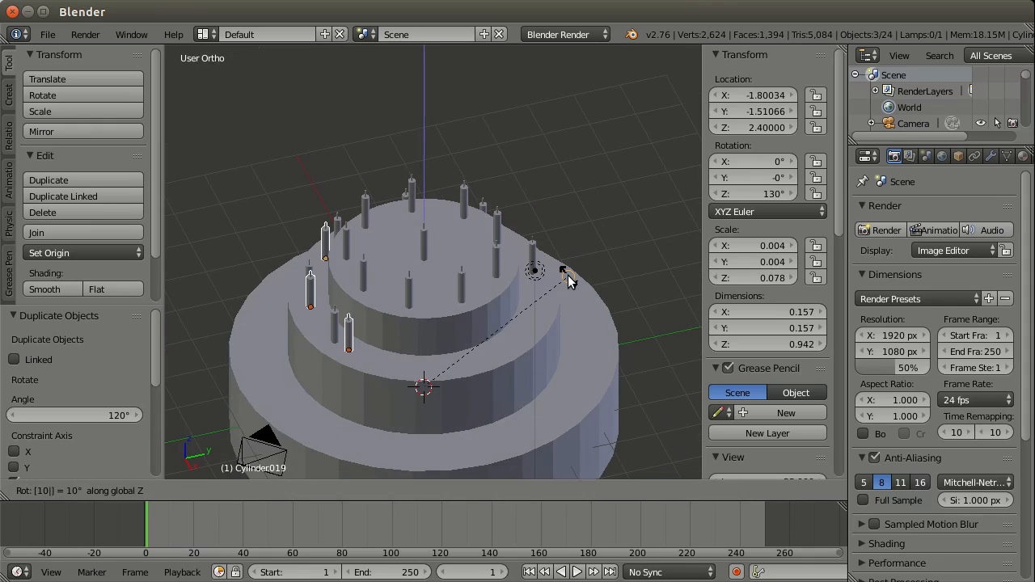
pyautogui.write('0')
pyautogui.press('Return')
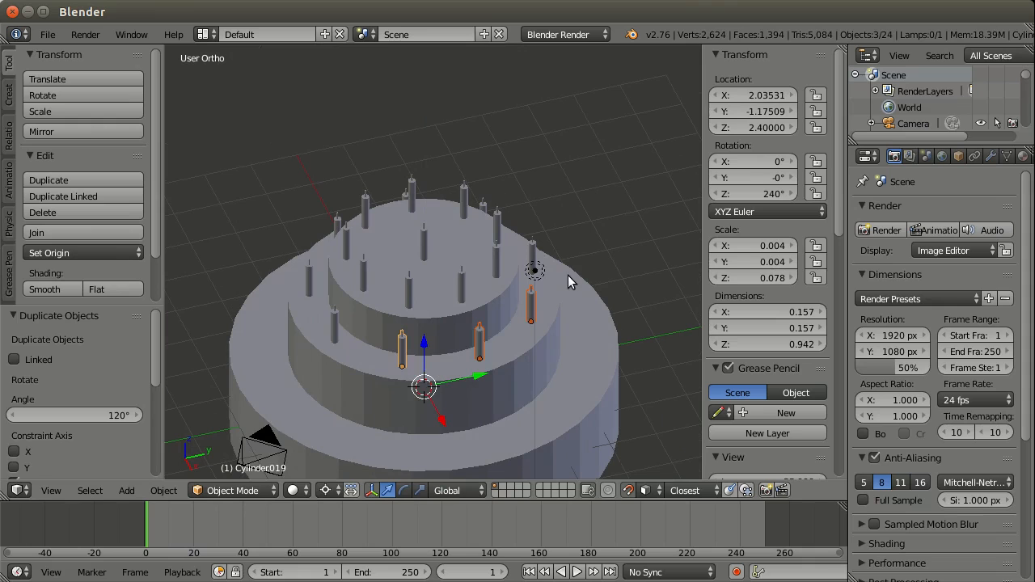
# Step: Duplicate one middle-tier candle onto the bottom tier with X locked, offset about 0.985 in Y and -1.400 in Z
pyautogui.moveTo(568, 275); pyautogui.dragTo(516, 266, button='middle')
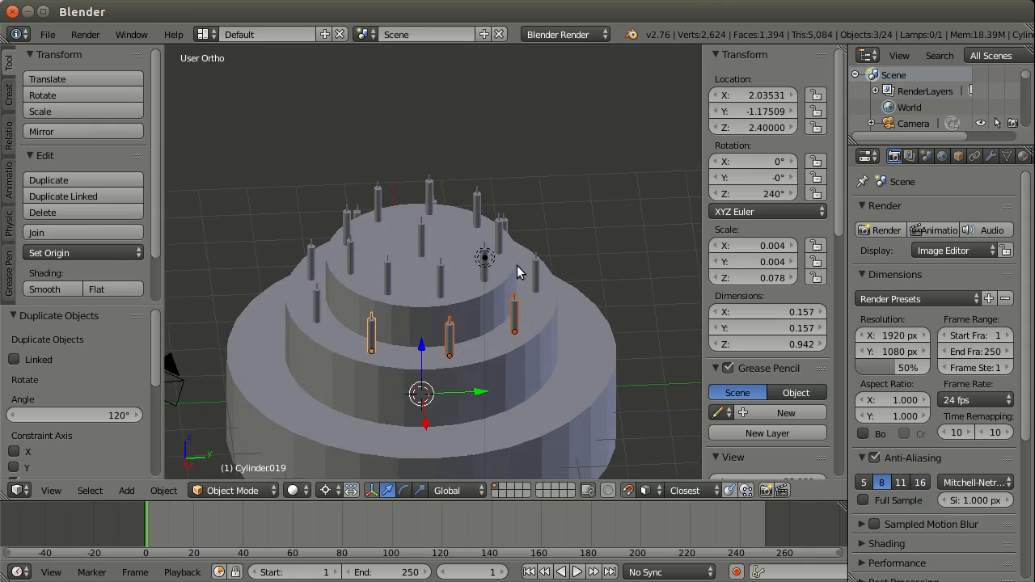
pyautogui.rightClick(555, 292)
pyautogui.hotkey('shift', 'd')
pyautogui.hotkey('shift', 'x')
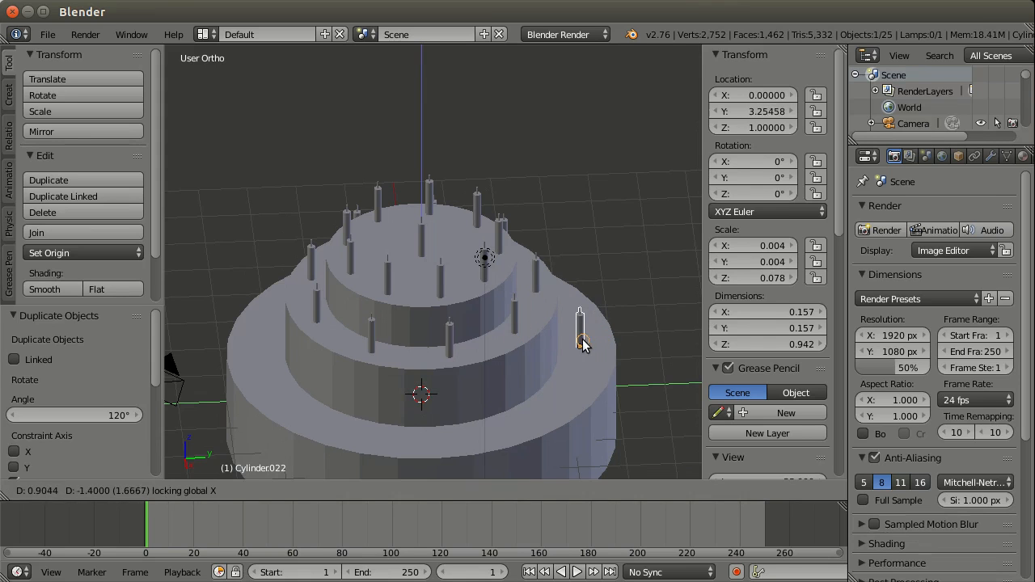
pyautogui.click(587, 339)
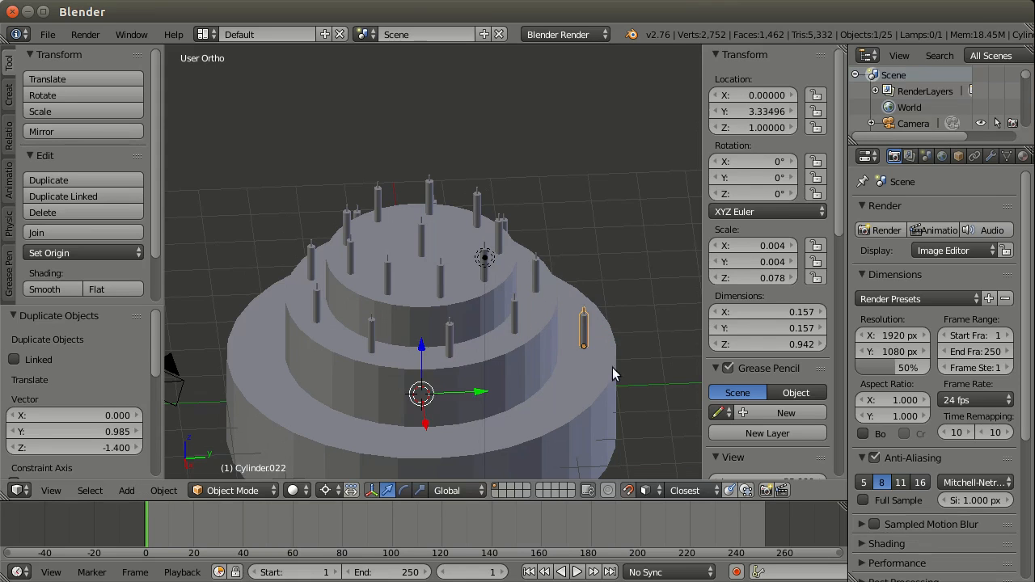
# Step: Duplicate the bottom-tier candle twice in succession, rotating each new copy a further 40° about global Z
pyautogui.moveTo(612, 367)
pyautogui.mouseDown(button='middle')
pyautogui.moveTo(582, 376)
pyautogui.moveTo(608, 378)
pyautogui.mouseUp(button='middle')
pyautogui.hotkey('shift', 'd')
pyautogui.write('r')
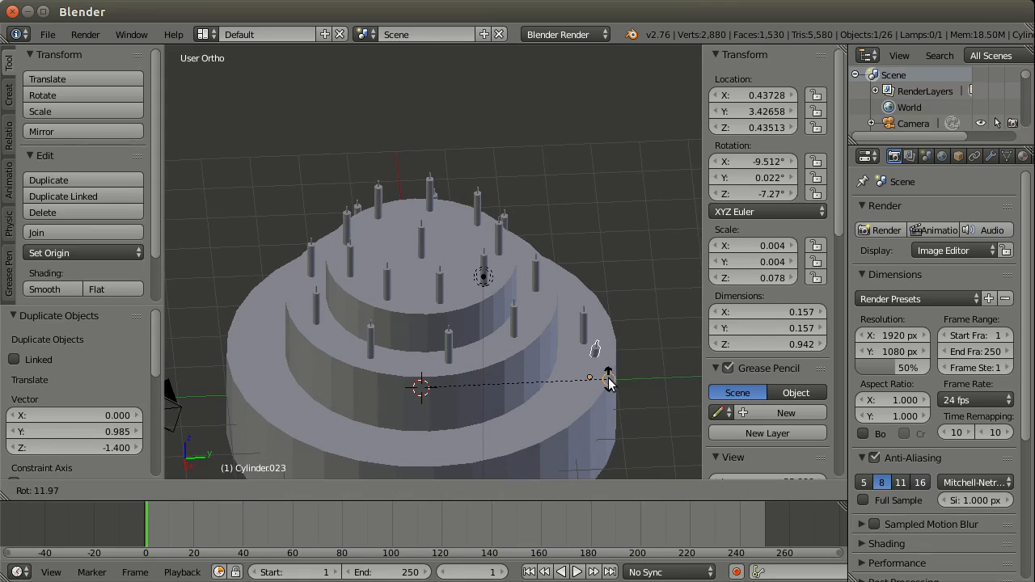
pyautogui.write('z40')
pyautogui.press('Return')
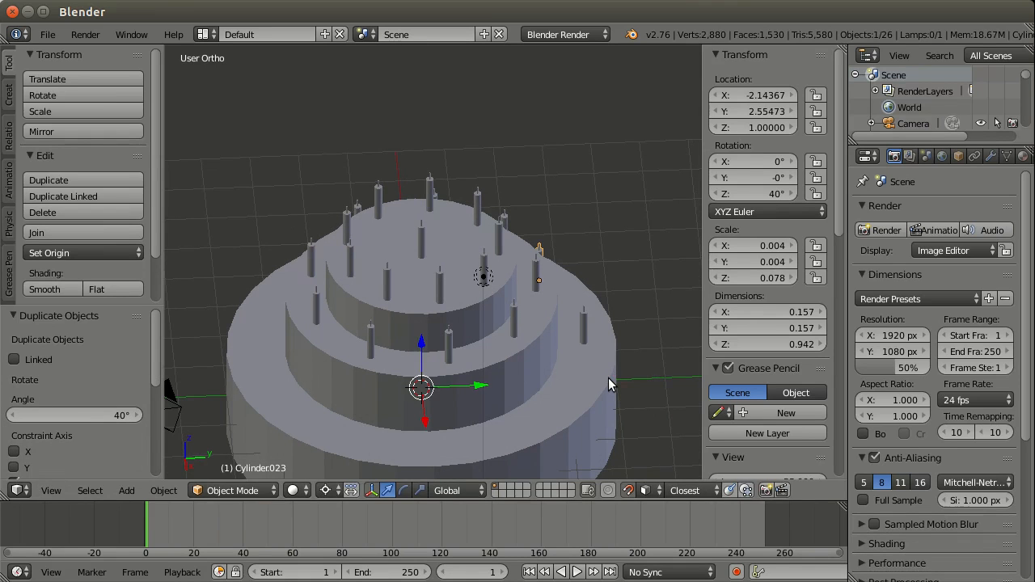
pyautogui.hotkey('shift', 'd')
pyautogui.write('rz40')
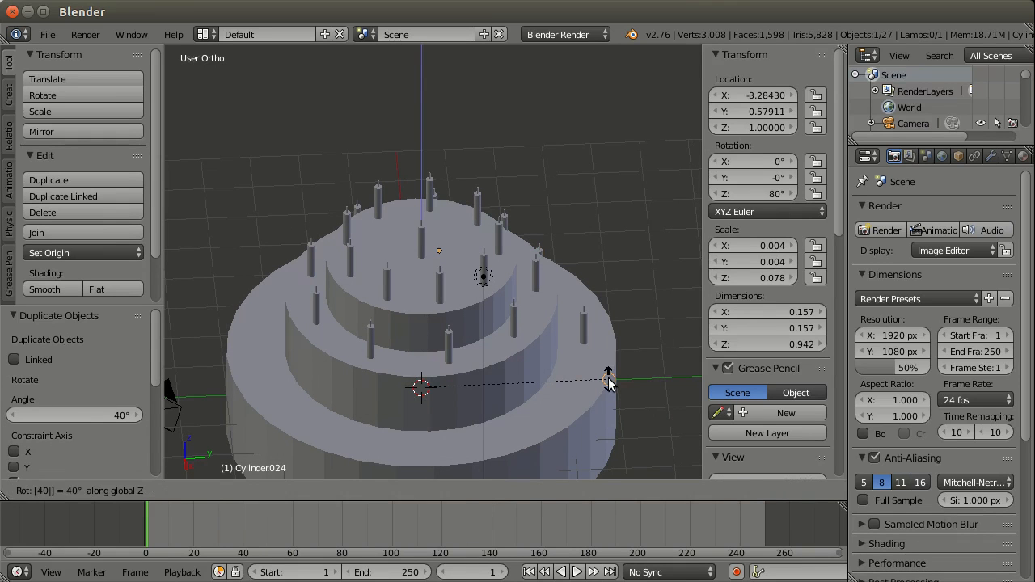
pyautogui.press('Return')
# Step: Select the three bottom-tier candles, duplicate them and rotate the copies 120° about global Z
pyautogui.moveTo(608, 381); pyautogui.dragTo(581, 285, button='middle')
pyautogui.keyDown('shift'); pyautogui.rightClick(580, 321); pyautogui.keyUp('shift')
pyautogui.keyDown('shift'); pyautogui.rightClick(531, 399); pyautogui.keyUp('shift')
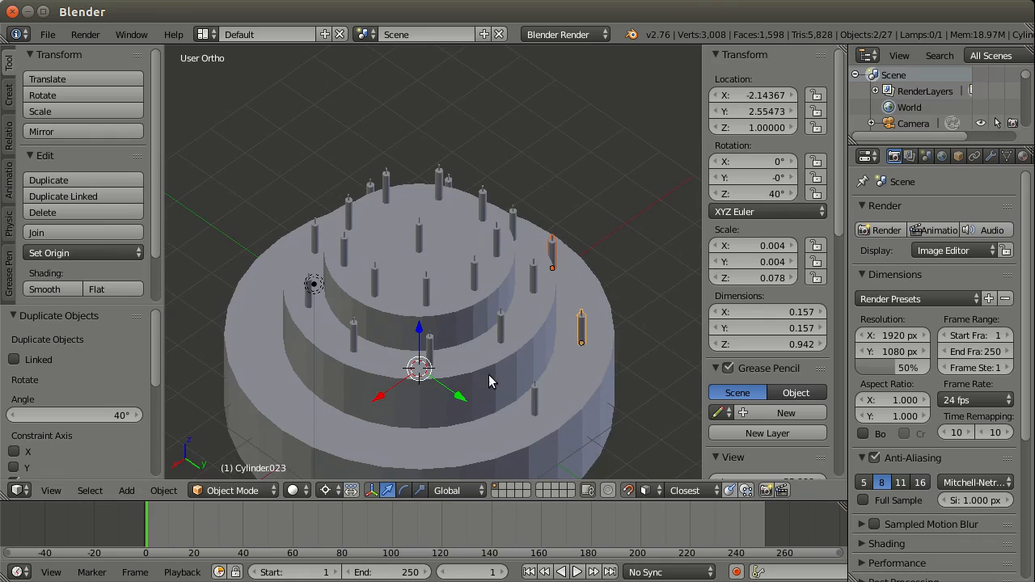
pyautogui.moveTo(488, 375); pyautogui.dragTo(540, 369, button='middle')
pyautogui.hotkey('shift', 'd')
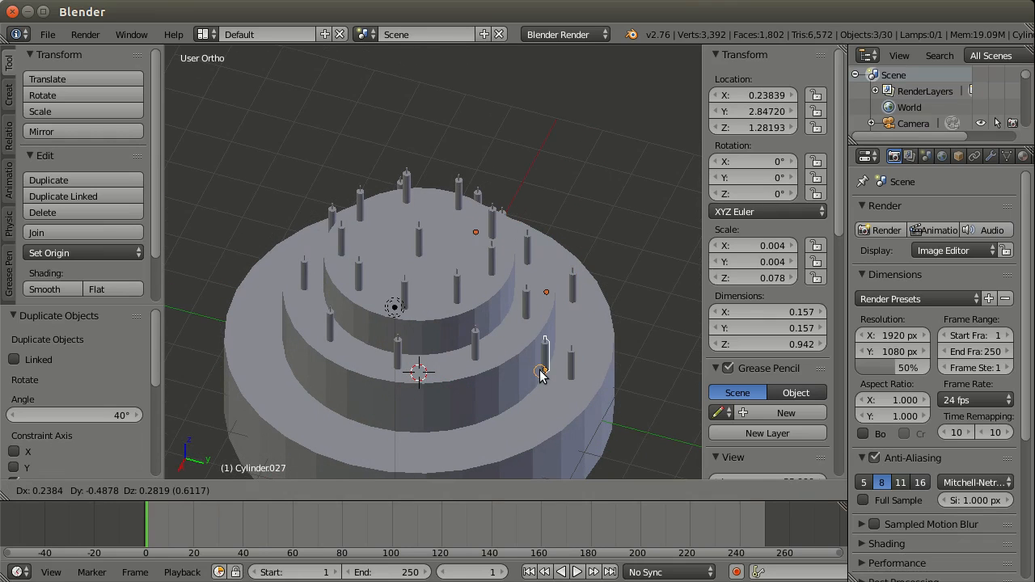
pyautogui.press('r')
pyautogui.press('z')
pyautogui.press('1')
pyautogui.press('2')
pyautogui.press('0')
pyautogui.press('Return')
# Step: Duplicate the second set of three bottom-tier candles, rotate the copies 120° about global Z, and deselect everything
pyautogui.hotkey('shift', 'd')
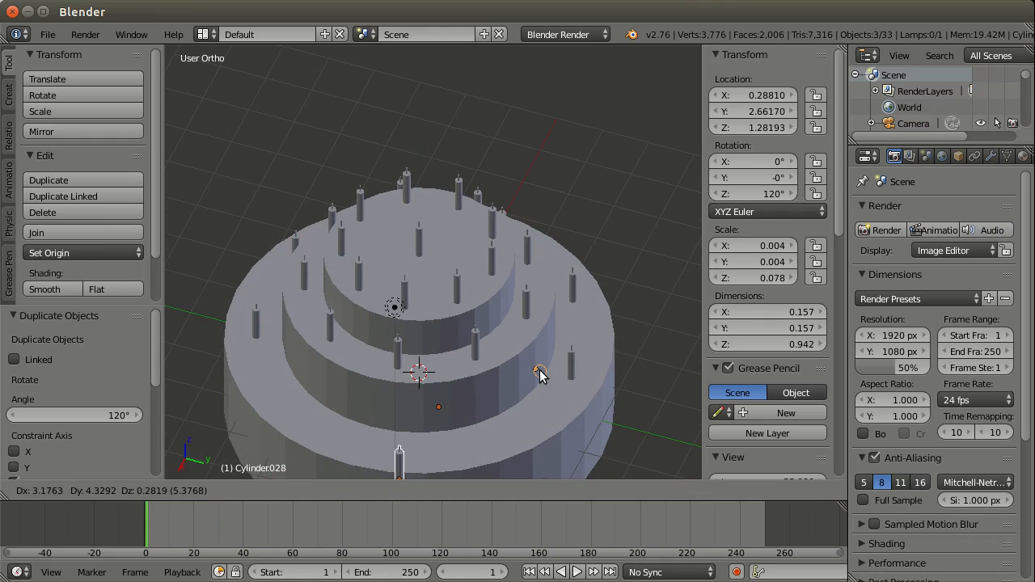
pyautogui.press('r')
pyautogui.press('z')
pyautogui.press('1')
pyautogui.press('2')
pyautogui.press('0')
pyautogui.press('Return')
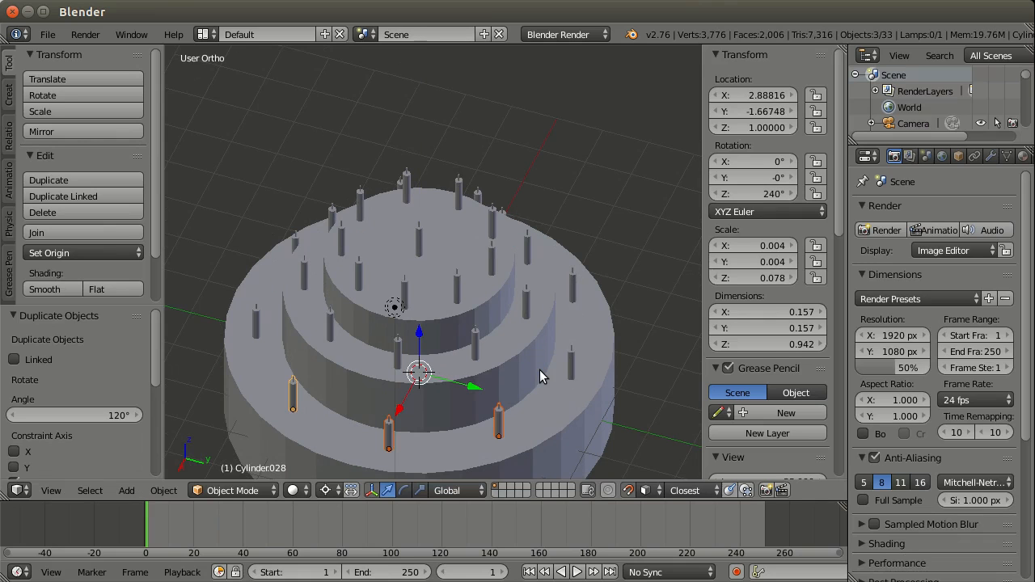
pyautogui.moveTo(540, 370); pyautogui.dragTo(476, 256, button='middle')
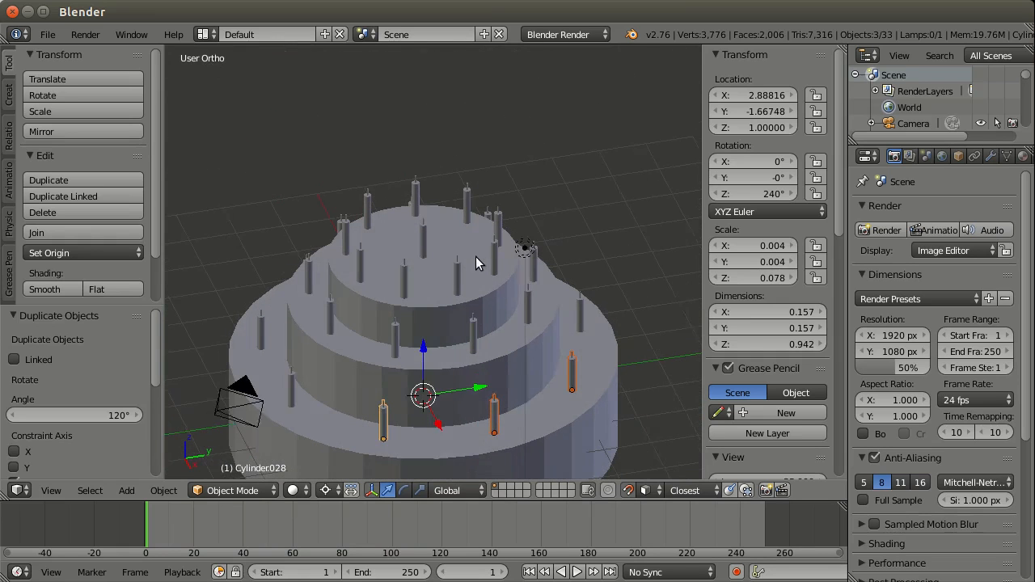
pyautogui.press('a')
pyautogui.scroll(-2, 556, 331)
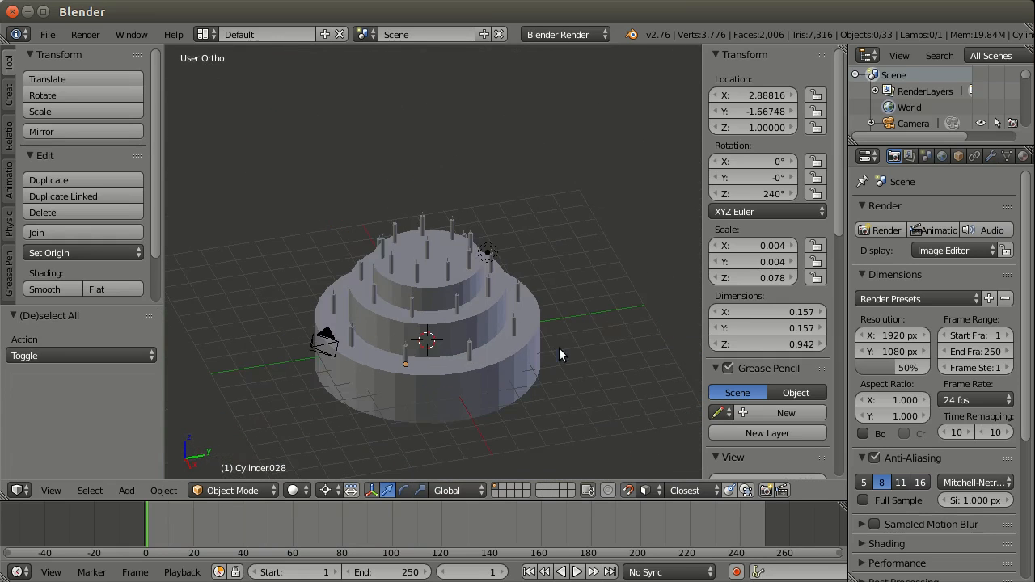
pyautogui.scroll(2, 550, 356)
pyautogui.moveTo(548, 359); pyautogui.dragTo(516, 294, button='middle')
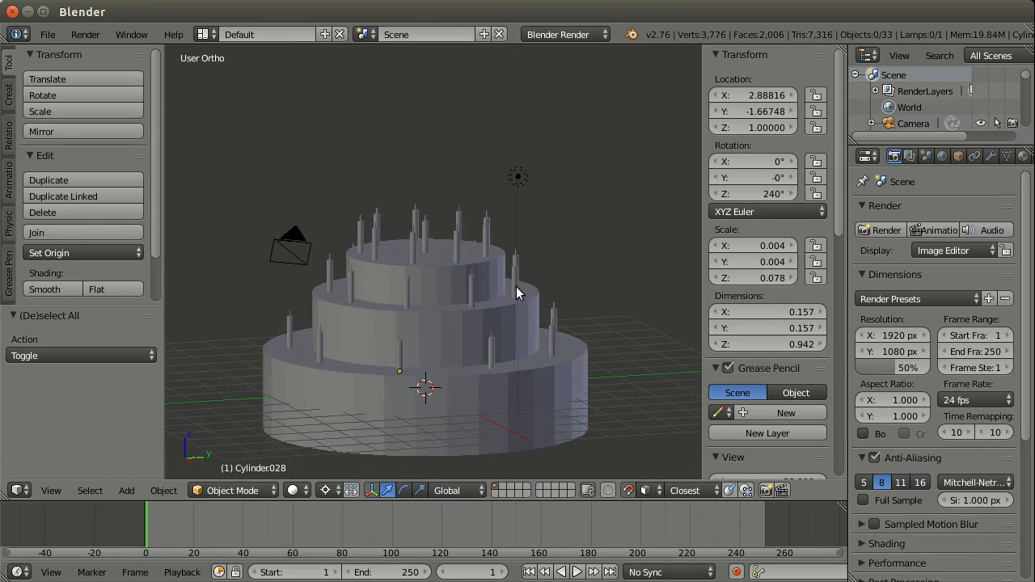
# Step: Widen the Properties editor, select the camera and show its lens and sensor settings
pyautogui.rightClick(521, 178)
pyautogui.moveTo(522, 178); pyautogui.dragTo(627, 251, button='middle')
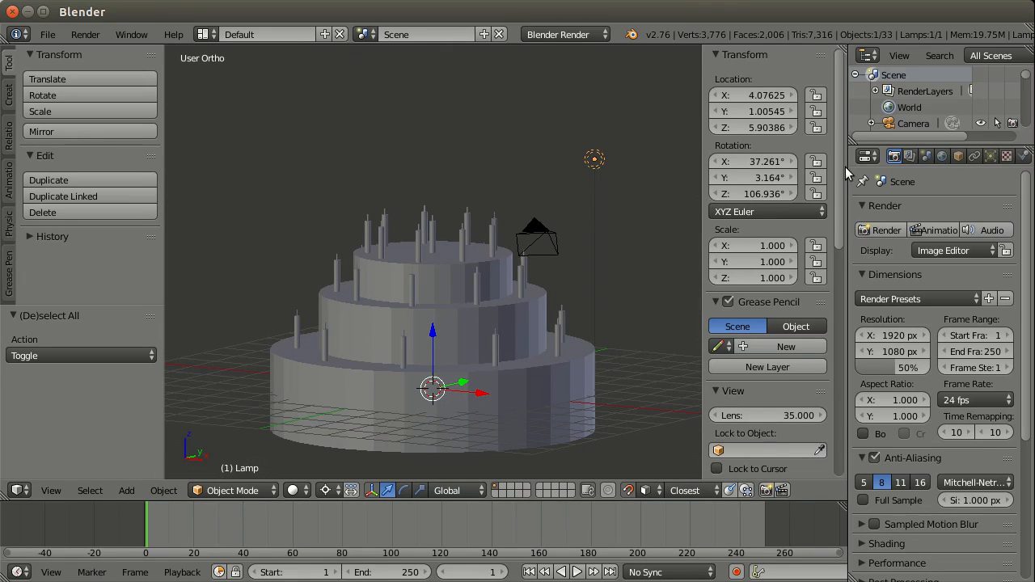
pyautogui.moveTo(849, 174); pyautogui.dragTo(828, 172)
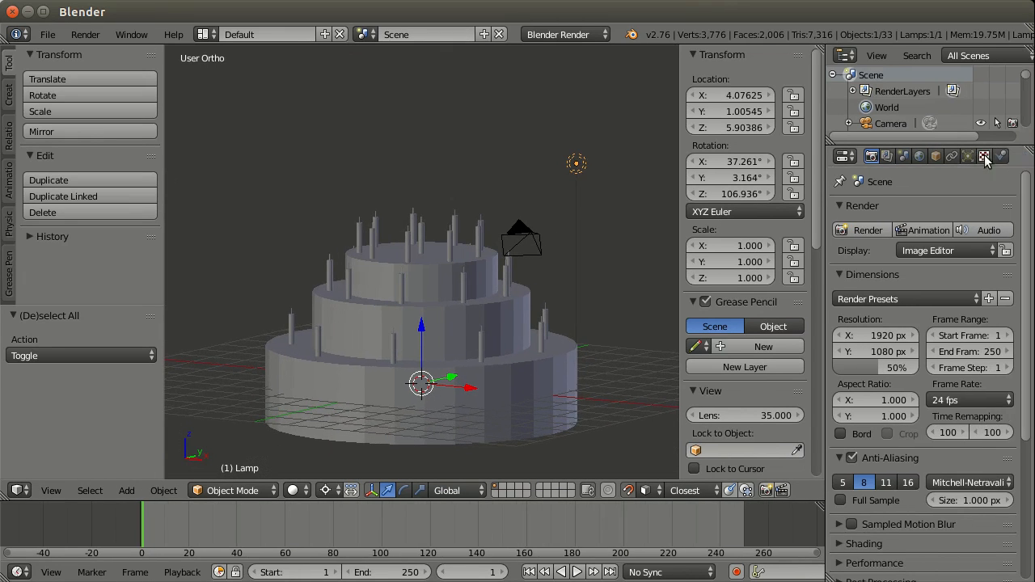
pyautogui.rightClick(527, 244)
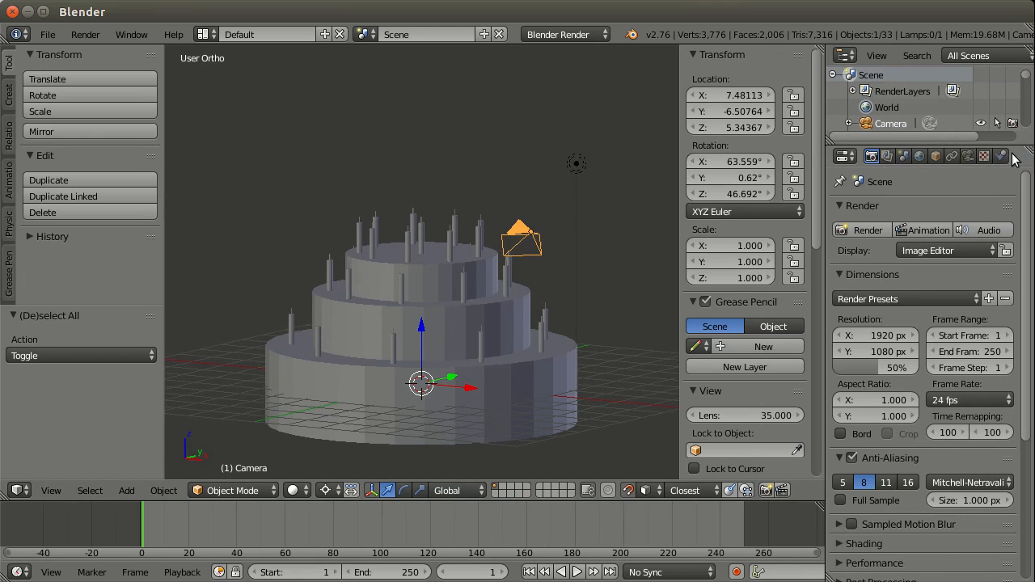
pyautogui.click(970, 155)
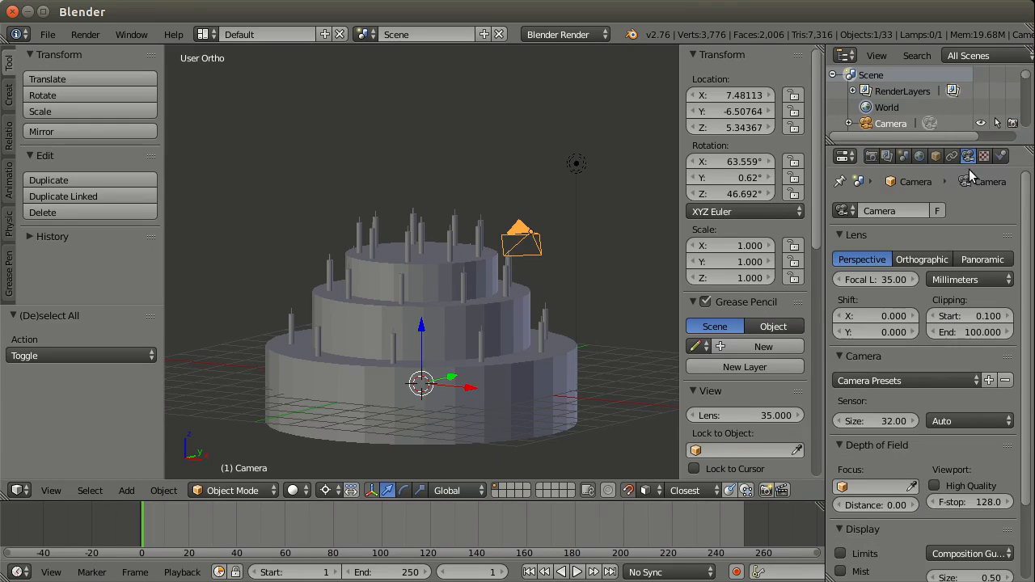
pyautogui.click(846, 157)
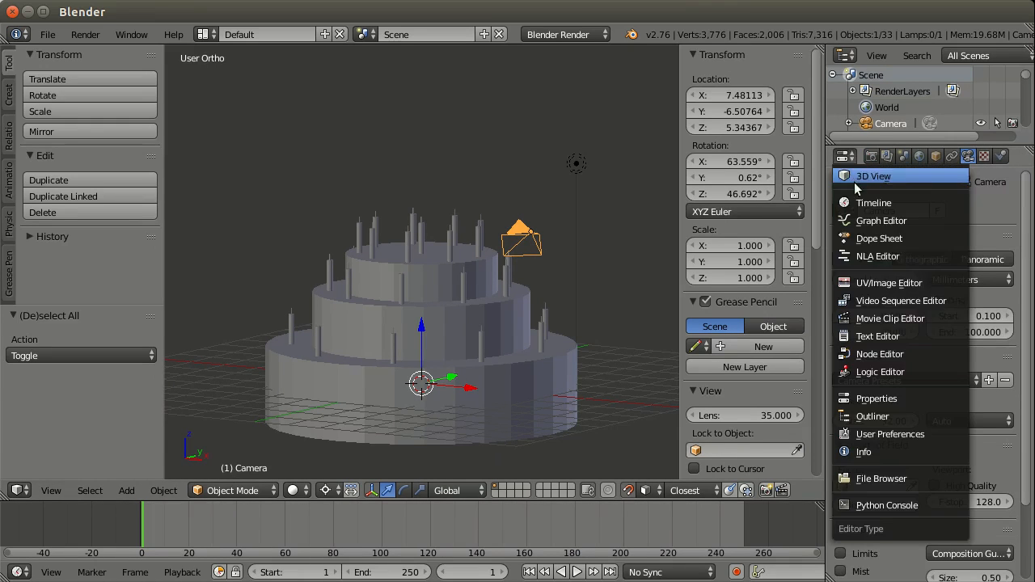
pyautogui.click(897, 399)
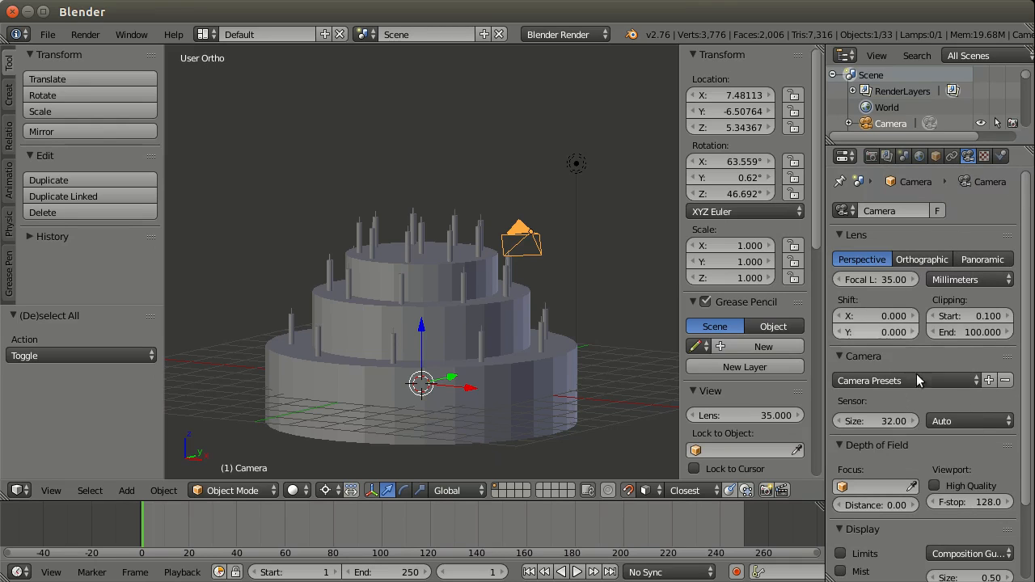
# Step: Select the lamp above the cake and change its type to Sun
pyautogui.rightClick(578, 168)
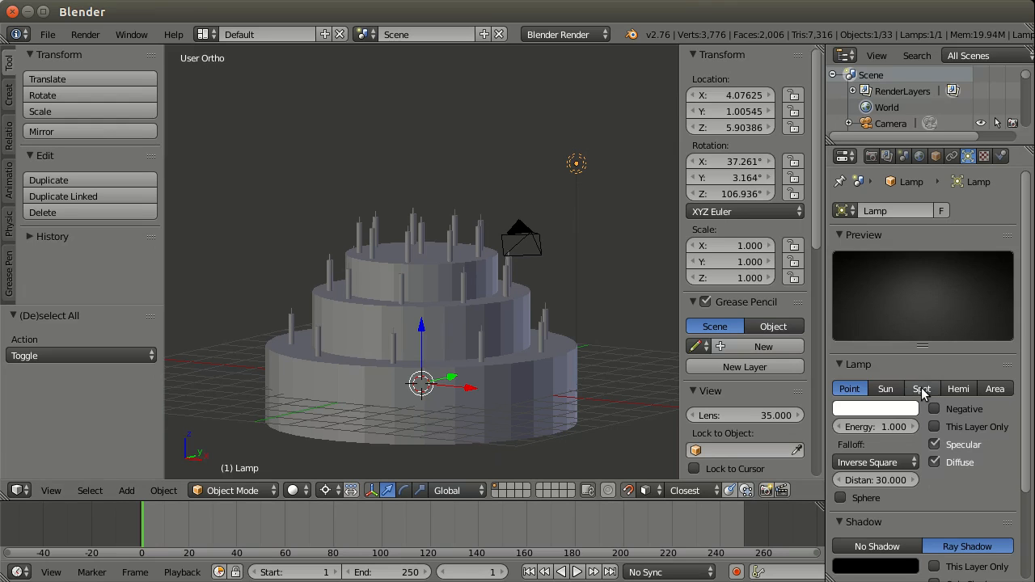
pyautogui.click(887, 390)
pyautogui.moveTo(634, 245); pyautogui.dragTo(583, 245, button='middle')
# Step: Enable Environment Lighting in the World settings and set its energy to 0.5
pyautogui.click(919, 155)
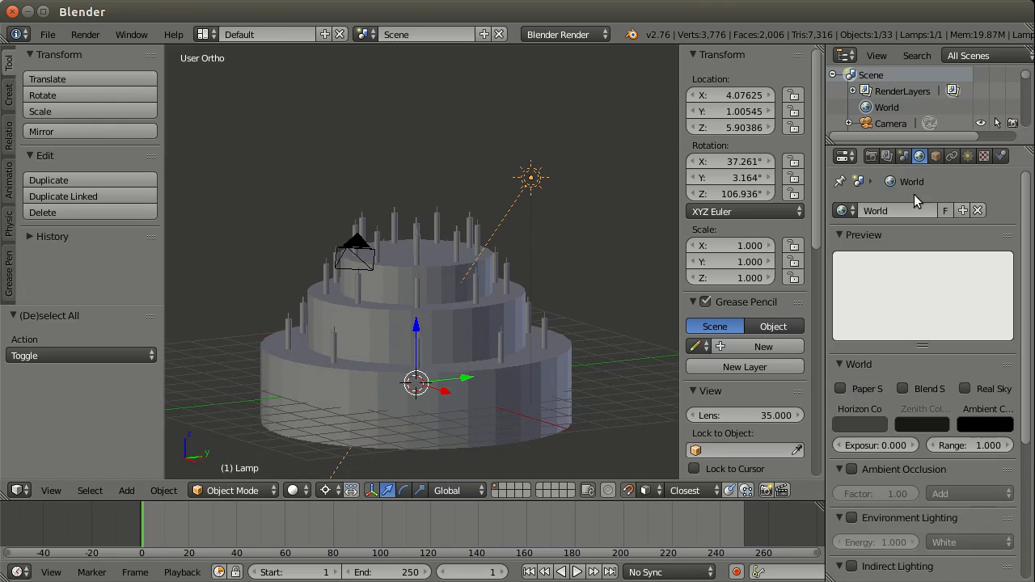
pyautogui.click(871, 519)
pyautogui.click(852, 517)
pyautogui.click(870, 518)
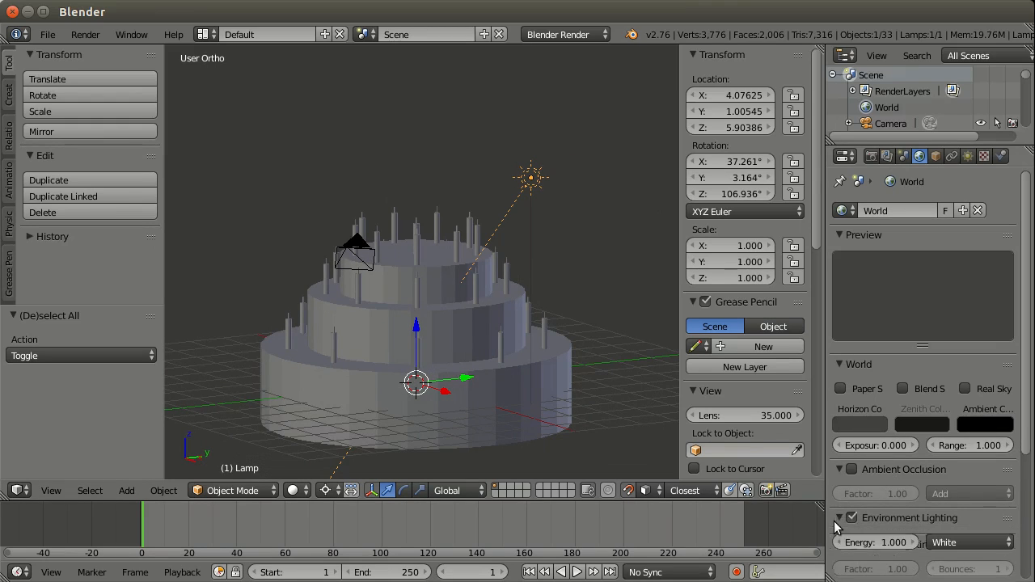
pyautogui.click(870, 542)
pyautogui.write('0.5')
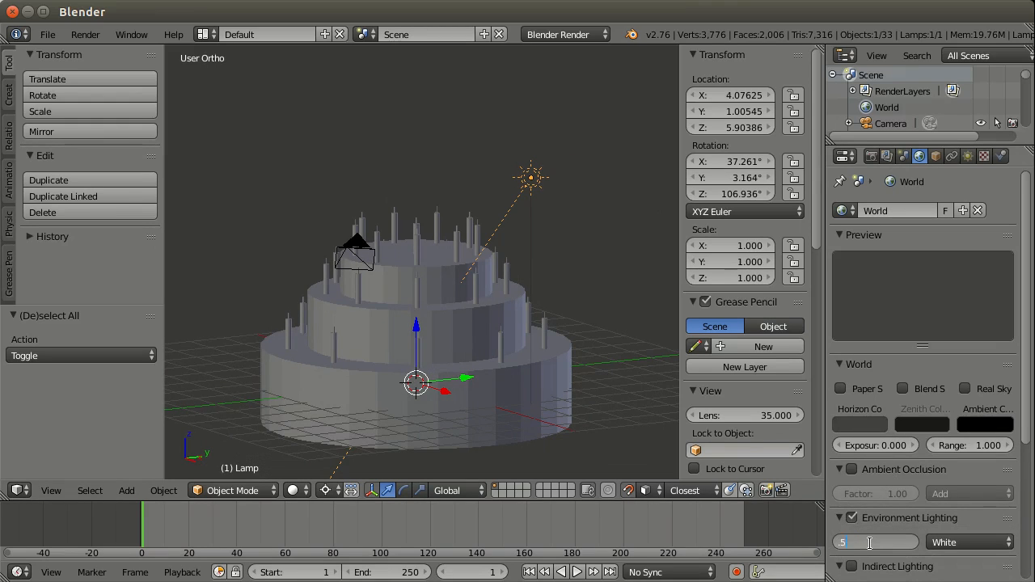
pyautogui.press('Return')
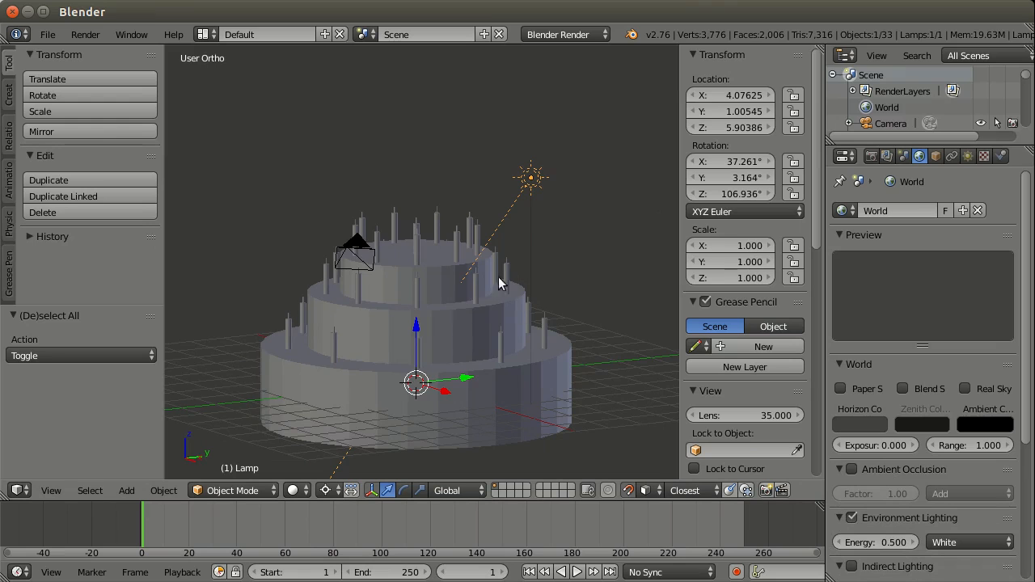
# Step: Select the camera, switch to the camera view and render the cake, closing the render result when done
pyautogui.moveTo(499, 283); pyautogui.dragTo(274, 234, button='middle')
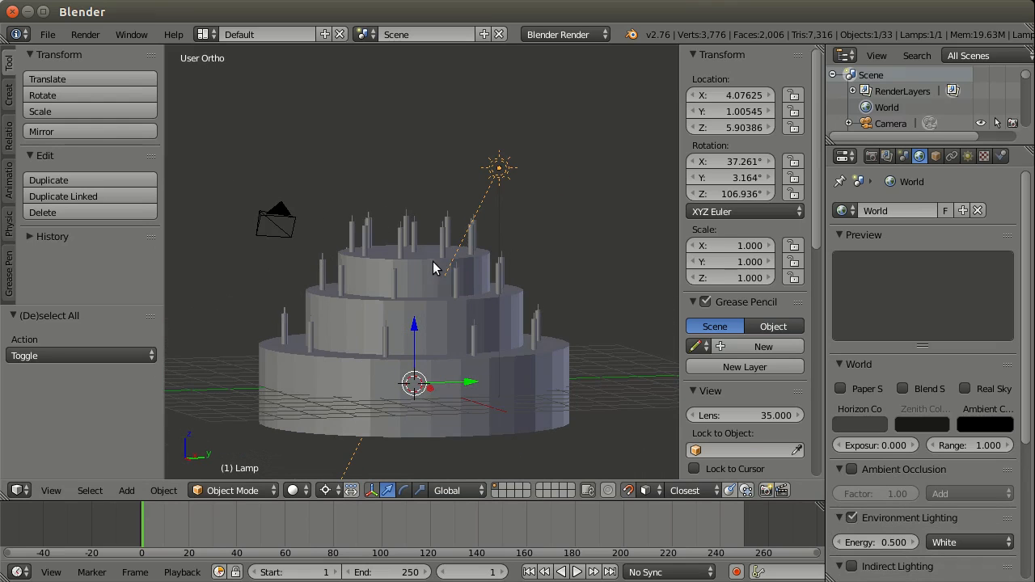
pyautogui.rightClick(263, 224)
pyautogui.moveTo(428, 214); pyautogui.dragTo(443, 237, button='middle')
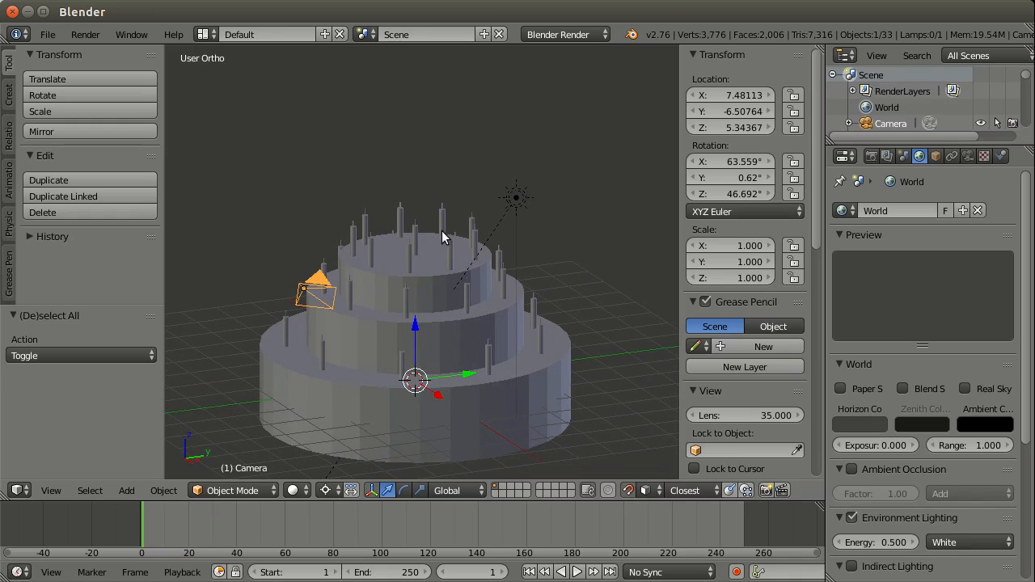
pyautogui.press('KP_0')
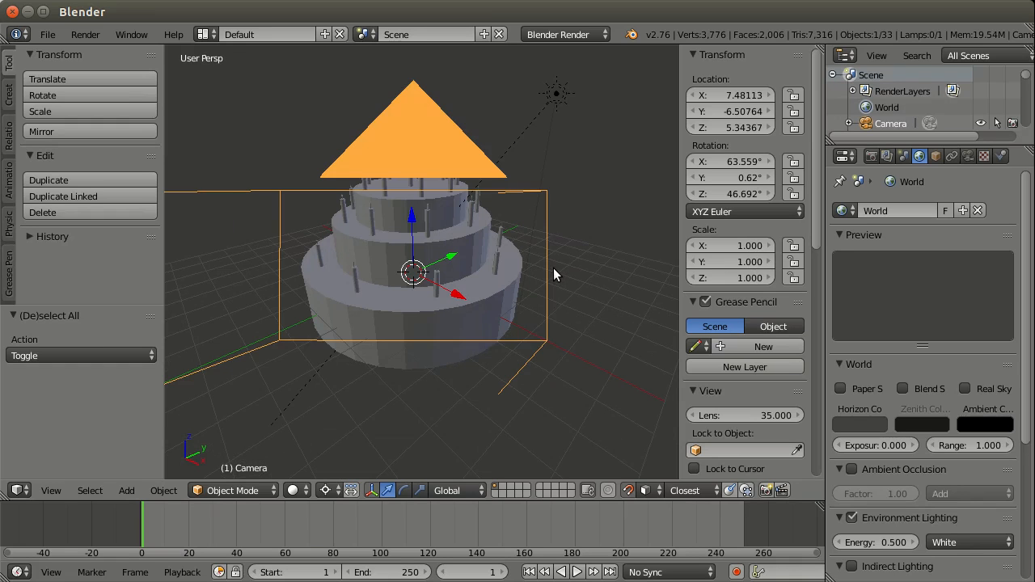
pyautogui.press('F12')
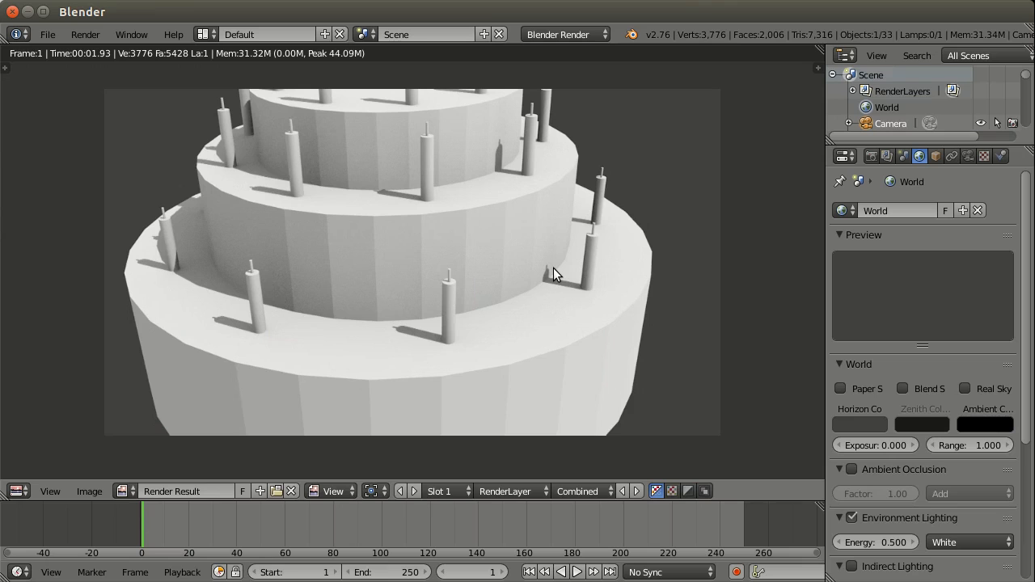
pyautogui.press('Escape')
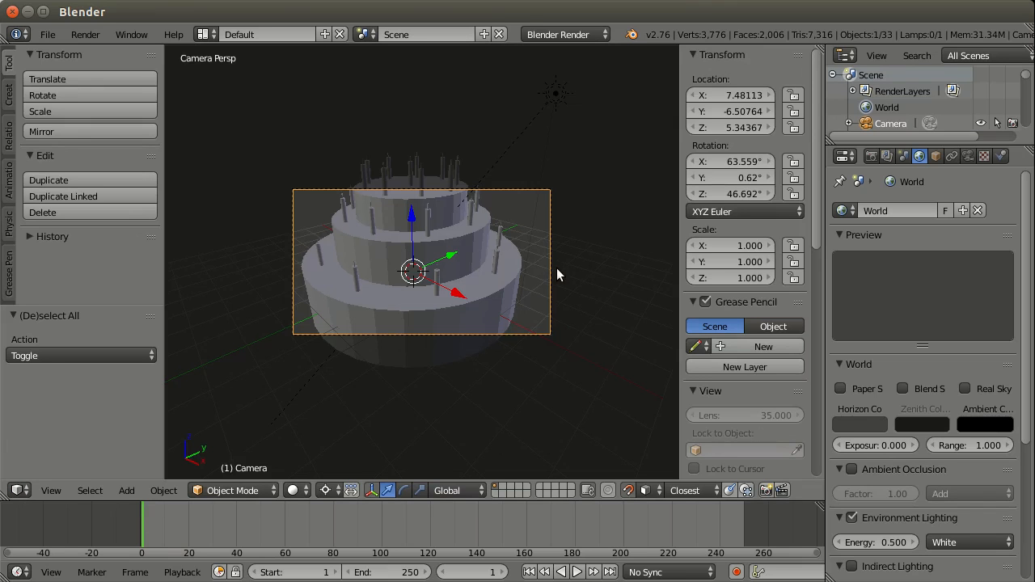
# Step: Render the cake with Environment Lighting disabled, re-enable it and render again to compare the shadows
pyautogui.click(851, 515)
pyautogui.press('F12')
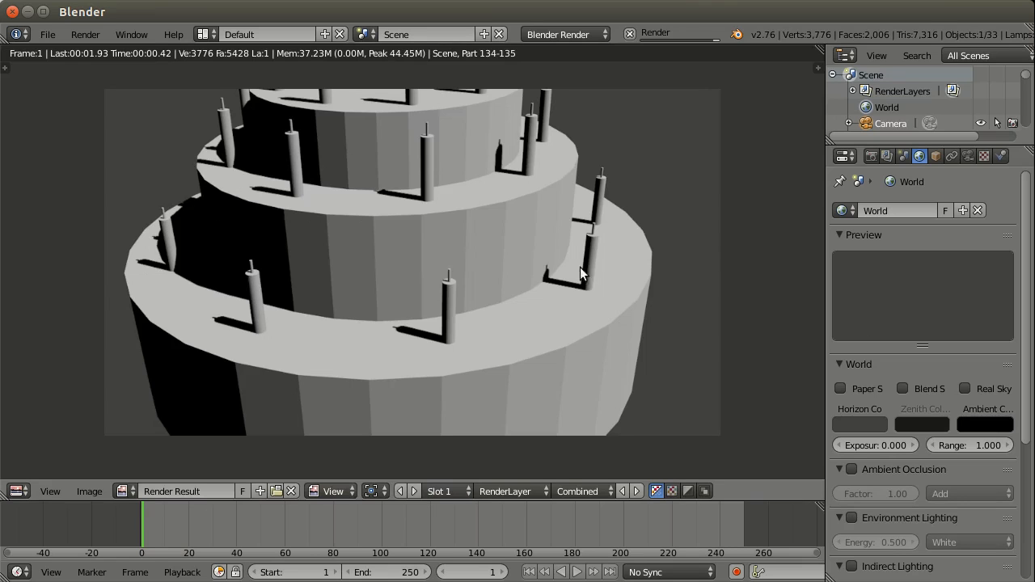
pyautogui.click(851, 516)
pyautogui.press('F12')
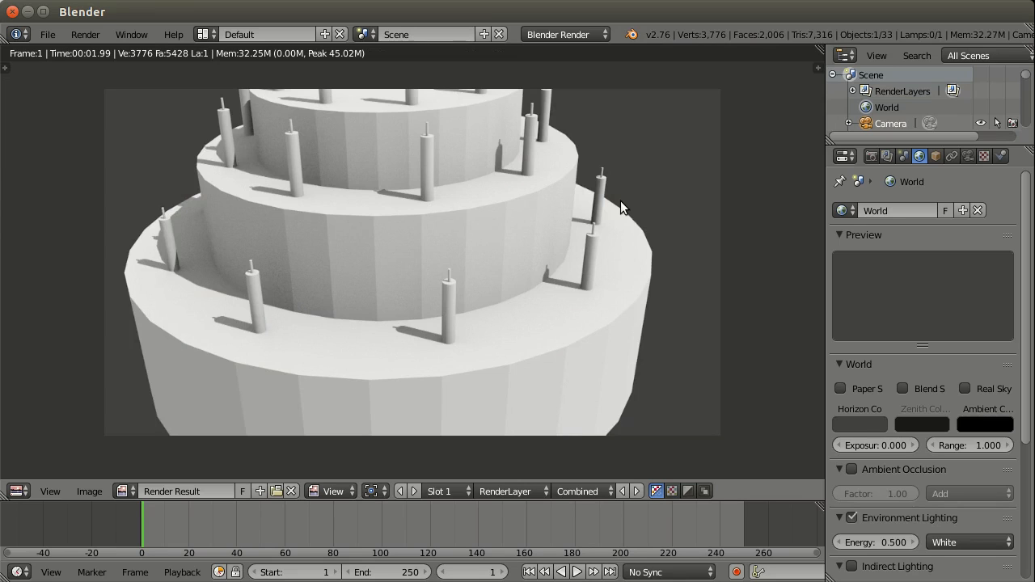
pyautogui.press('Escape')
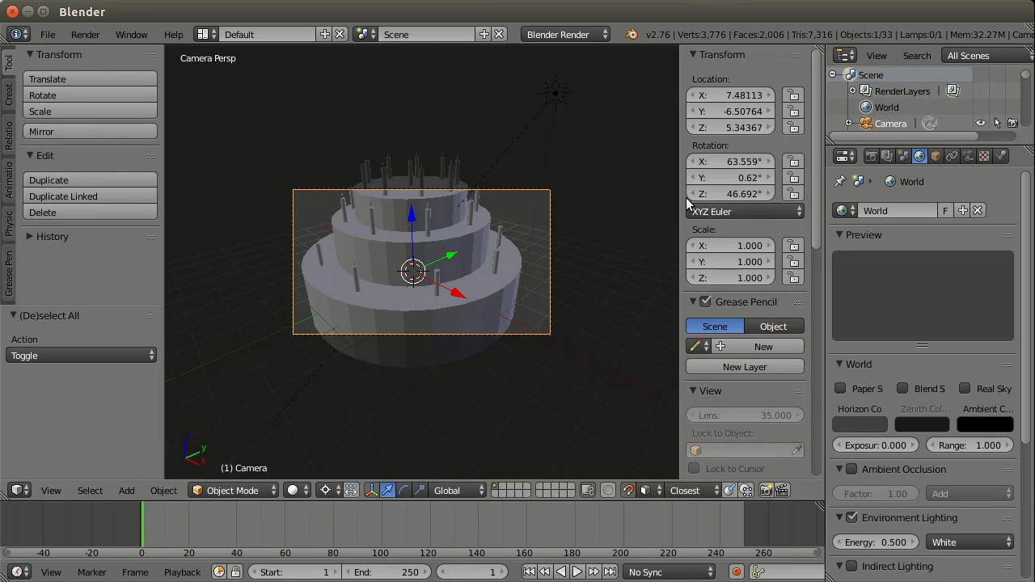
# Step: Change the lamp's type to Point and render the cake from the camera view
pyautogui.click(938, 155)
pyautogui.click(953, 156)
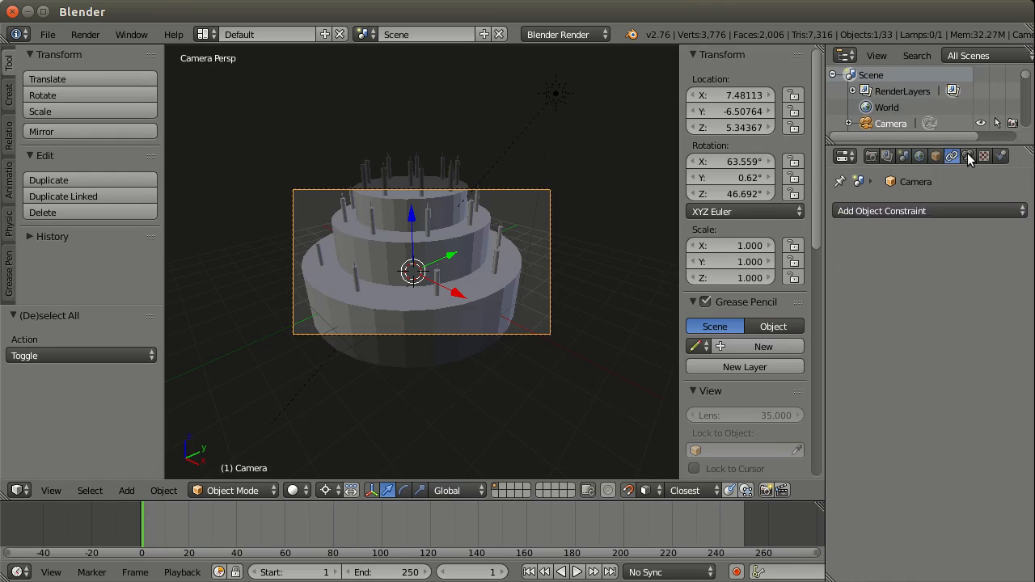
pyautogui.click(968, 156)
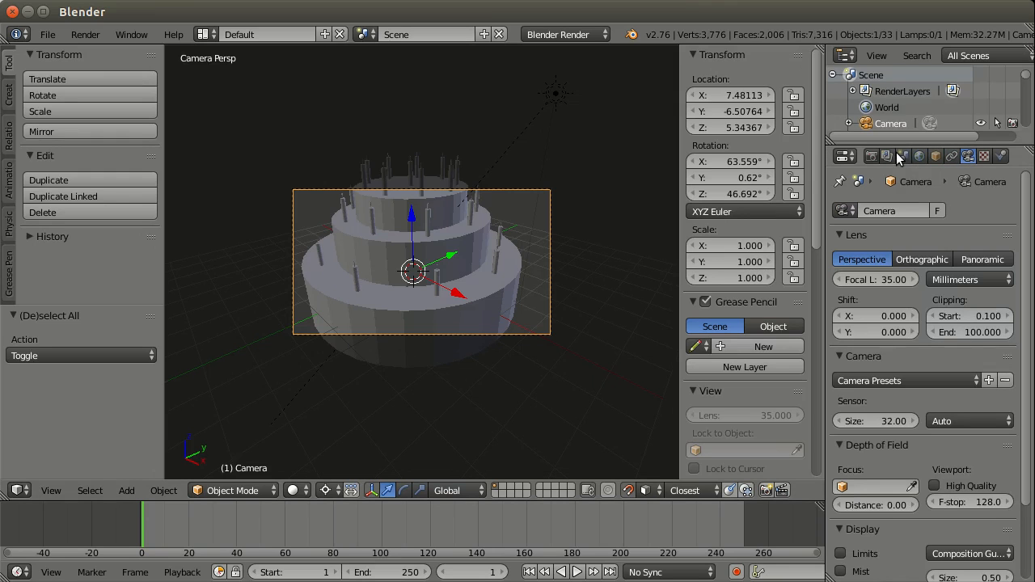
pyautogui.rightClick(555, 95)
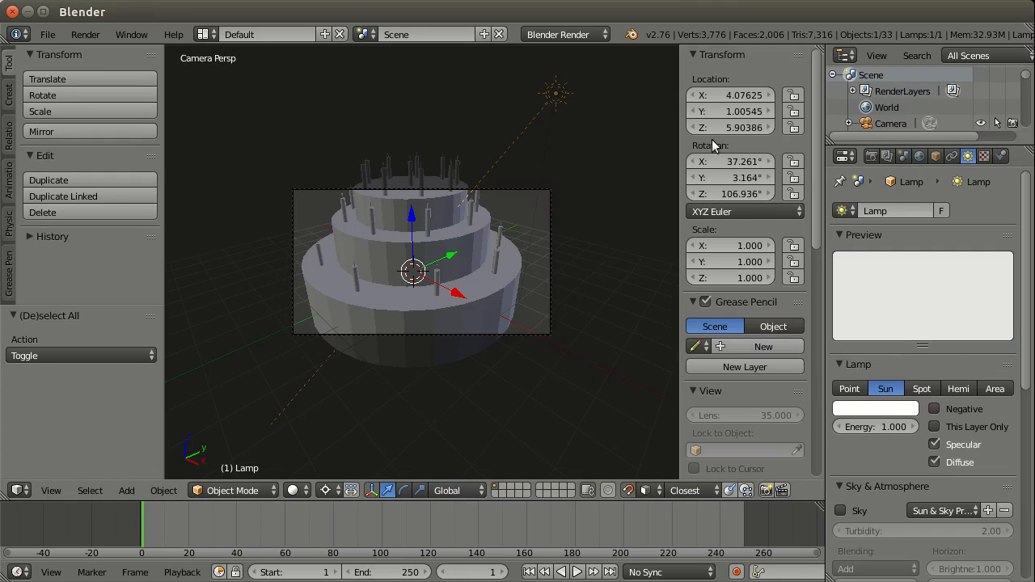
pyautogui.click(850, 389)
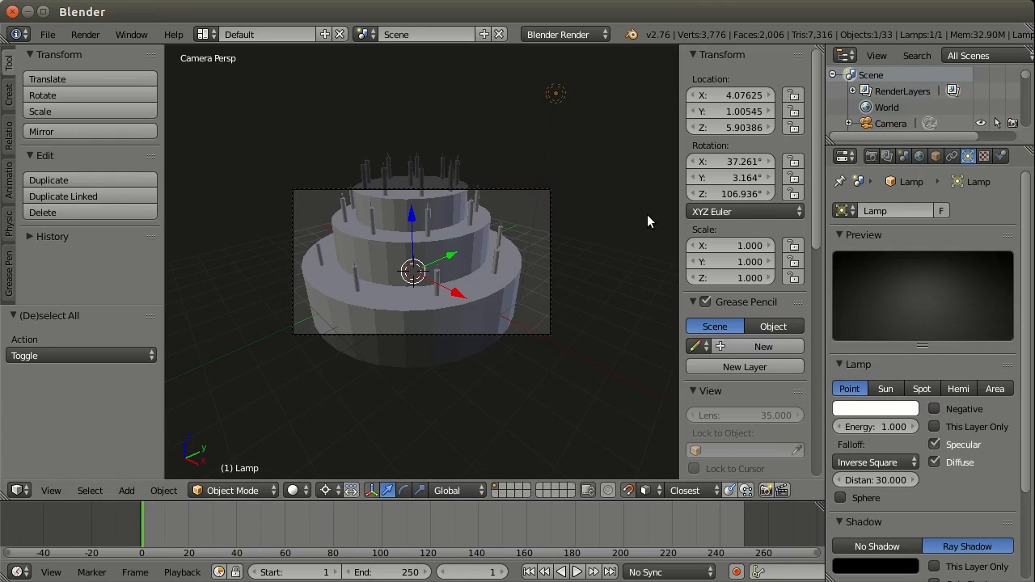
pyautogui.press('F12')
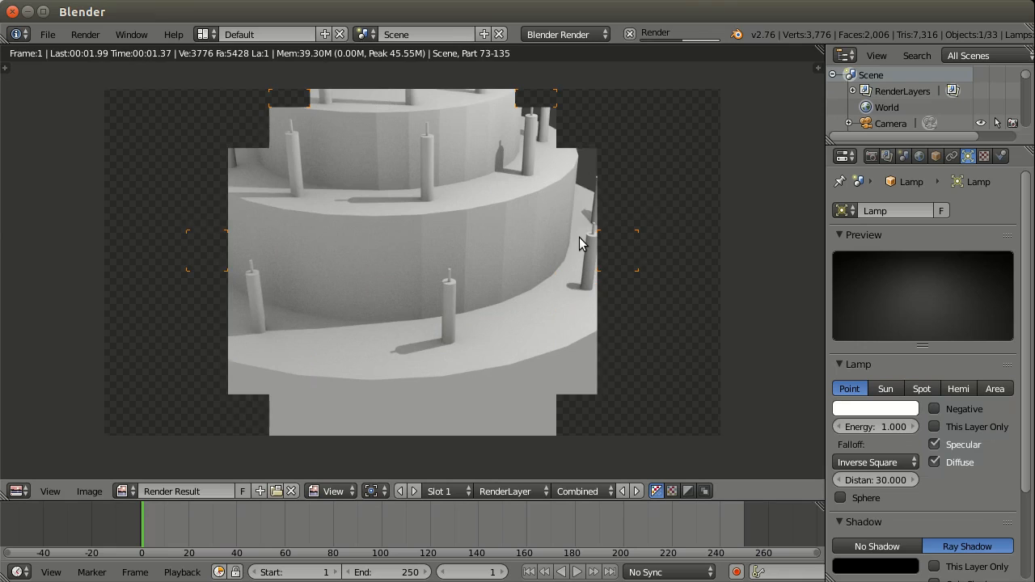
pyautogui.scroll(-1, 579, 237)
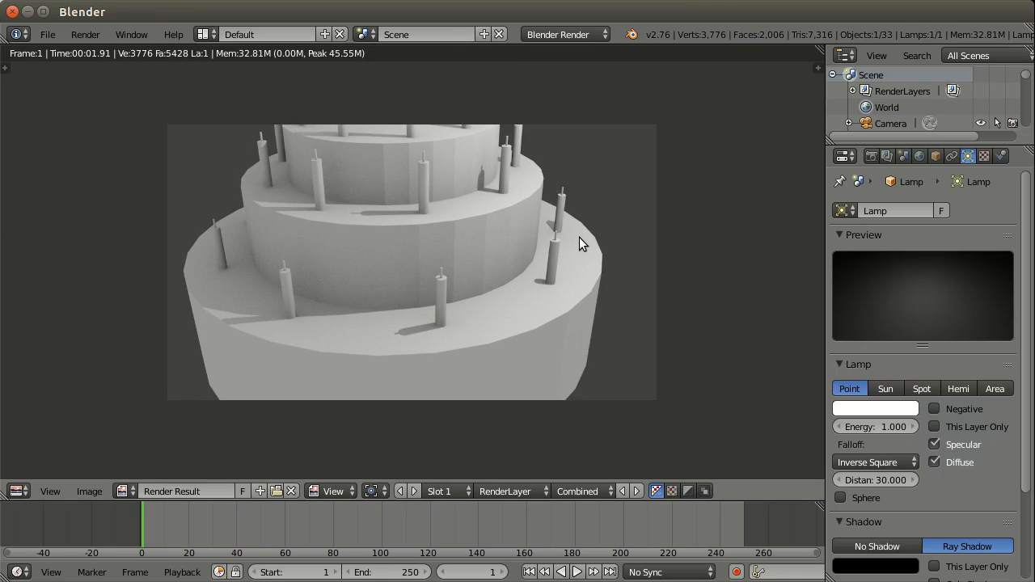
# Step: Change the lamp's type to Sun and render the cake, closing the render result when done
pyautogui.scroll(1, 705, 248)
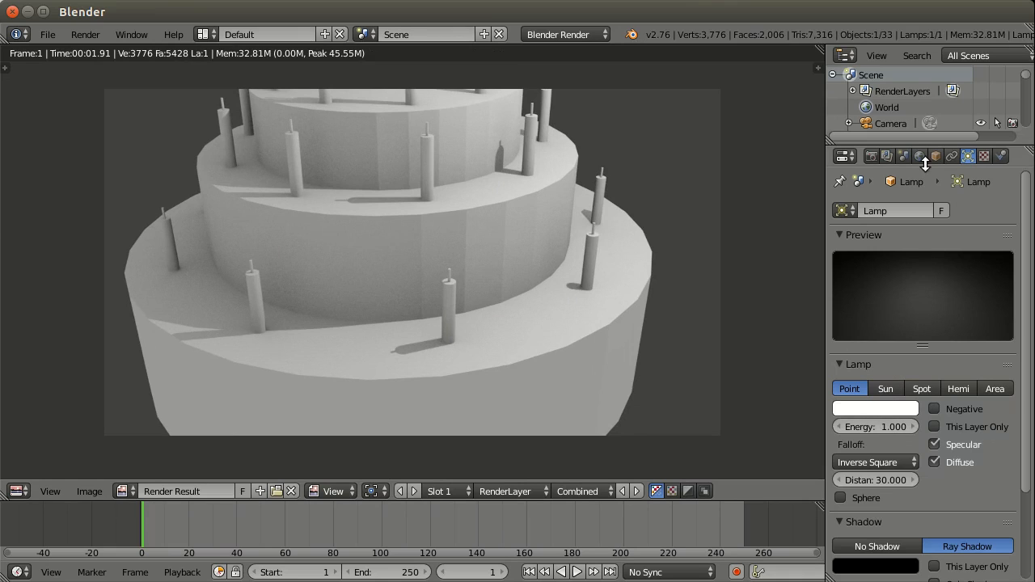
pyautogui.click(887, 388)
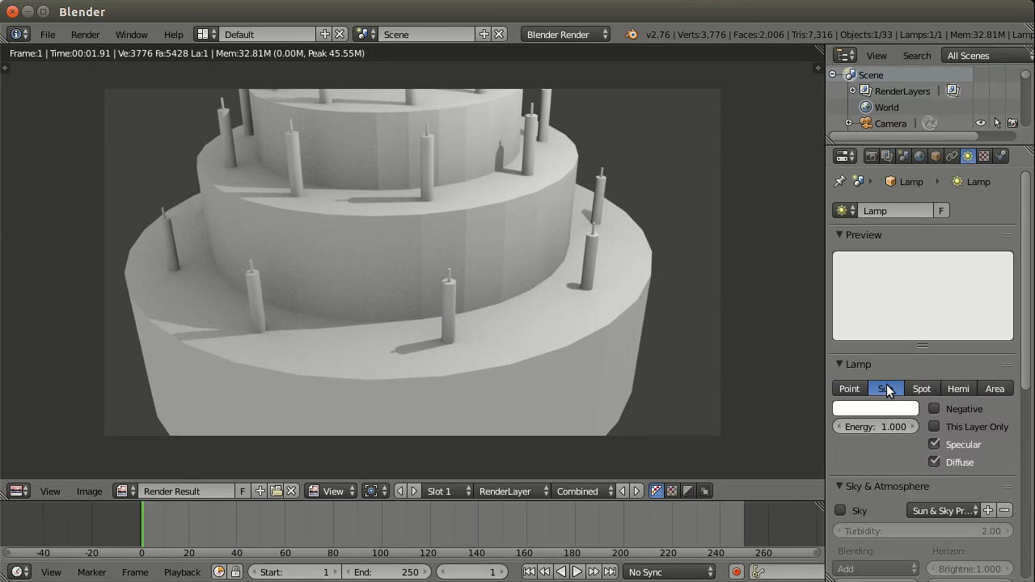
pyautogui.press('F12')
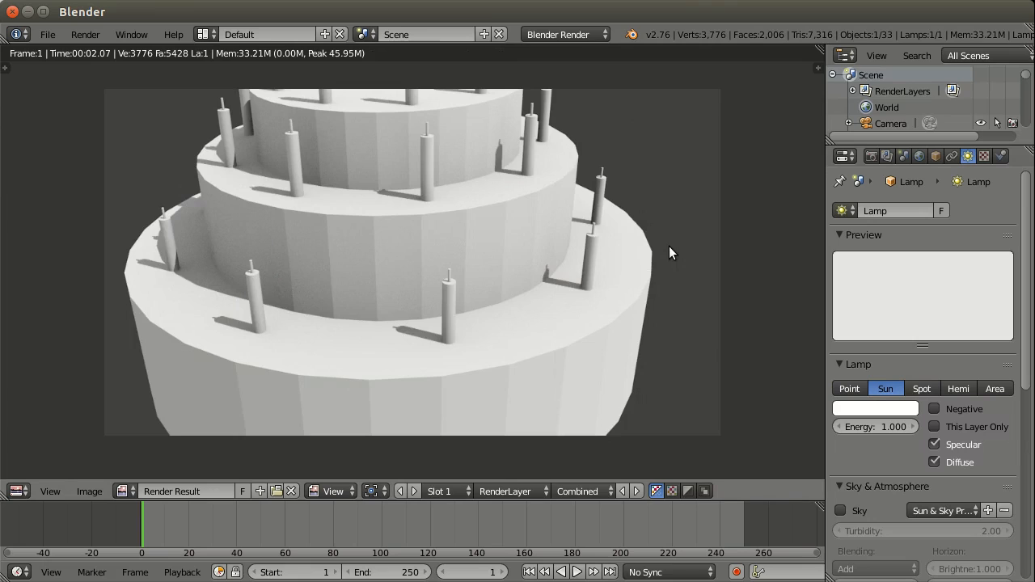
pyautogui.press('Escape')
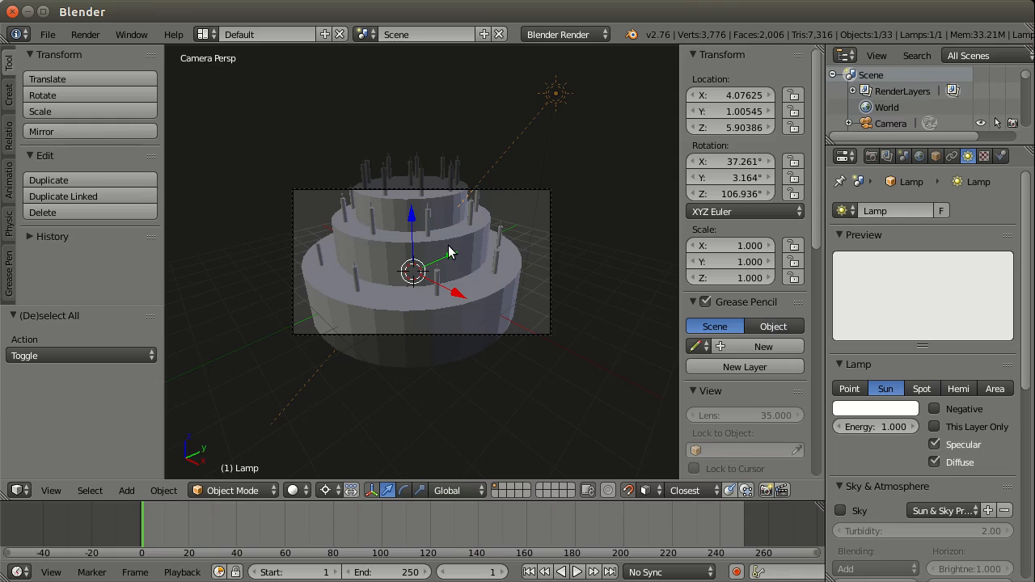
# Step: Select the camera in the camera view and enable Lock Camera to View
pyautogui.rightClick(559, 214)
pyautogui.press('KP_0')
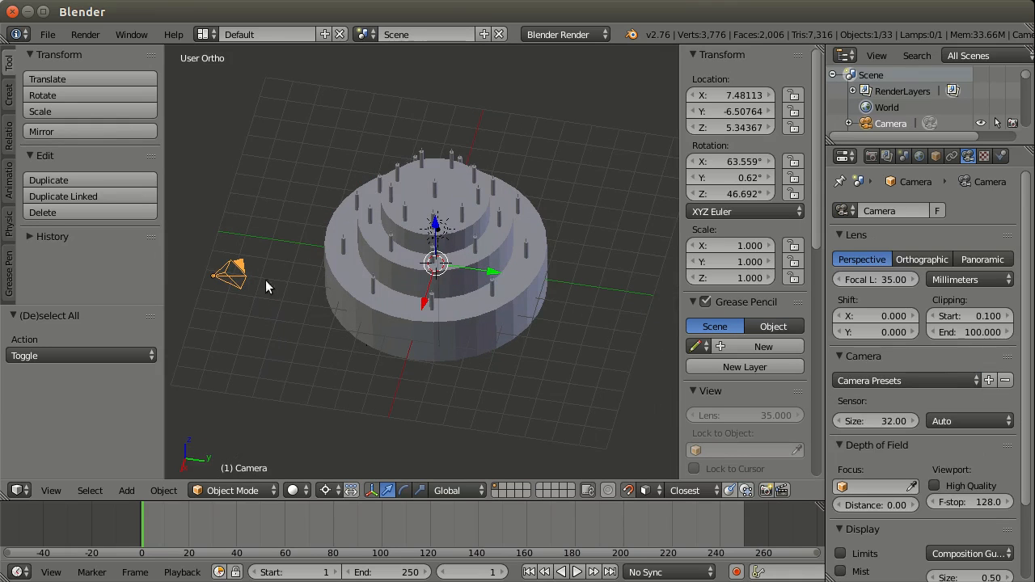
pyautogui.press('KP_0')
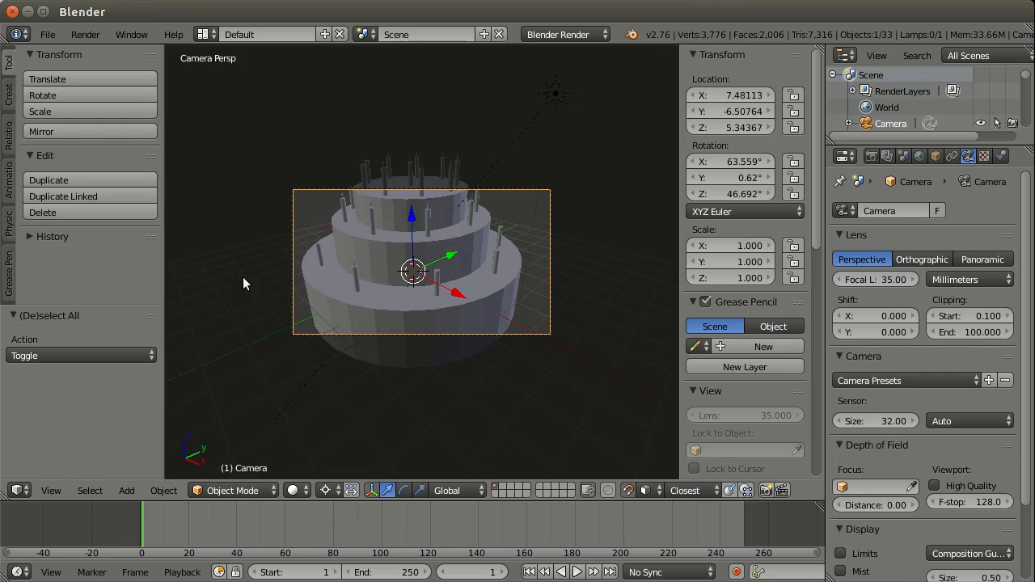
pyautogui.rightClick(522, 107)
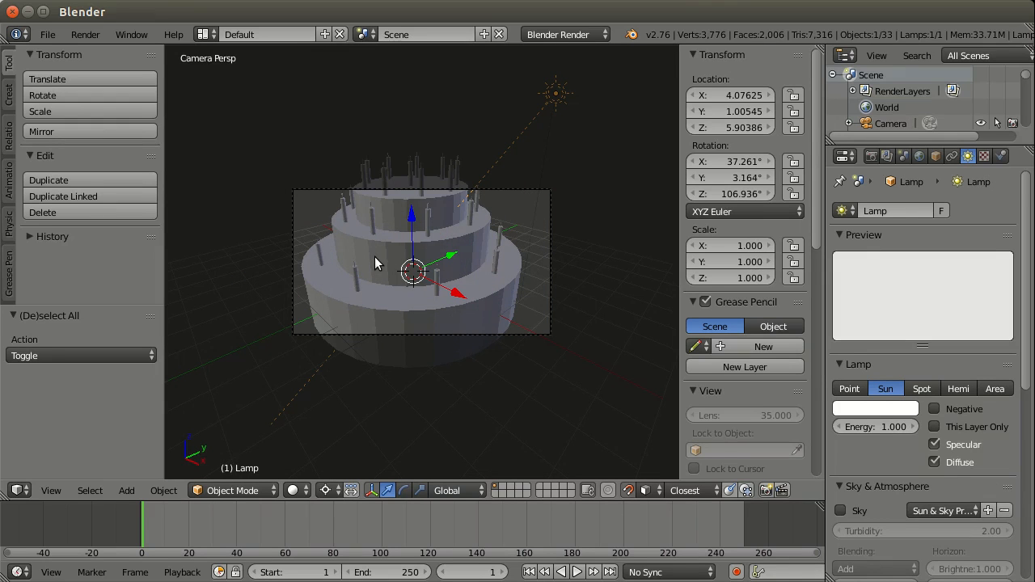
pyautogui.hotkey('ctrl', 'z')
pyautogui.scroll(3, 375, 257)
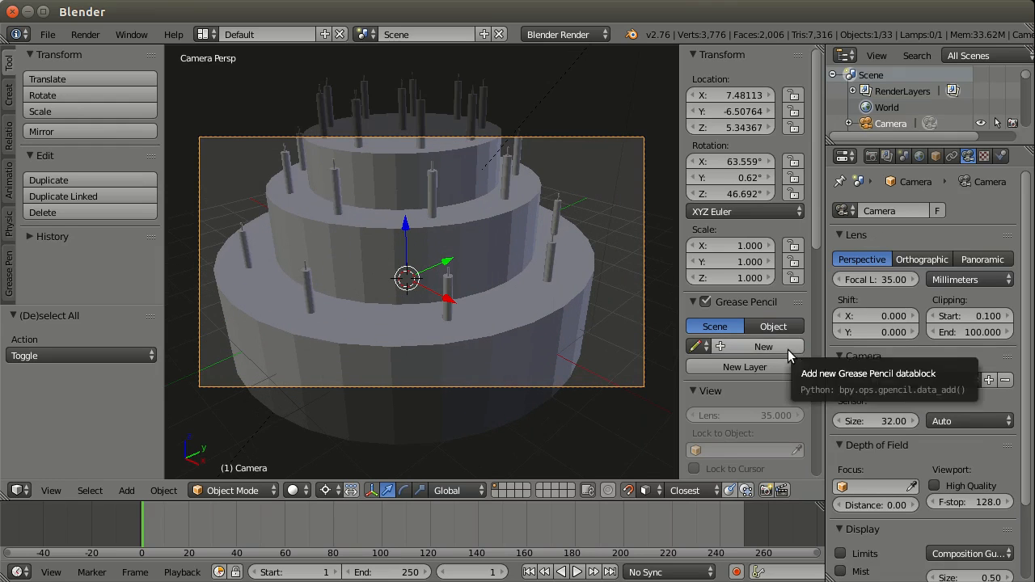
pyautogui.moveTo(818, 196); pyautogui.dragTo(836, 324)
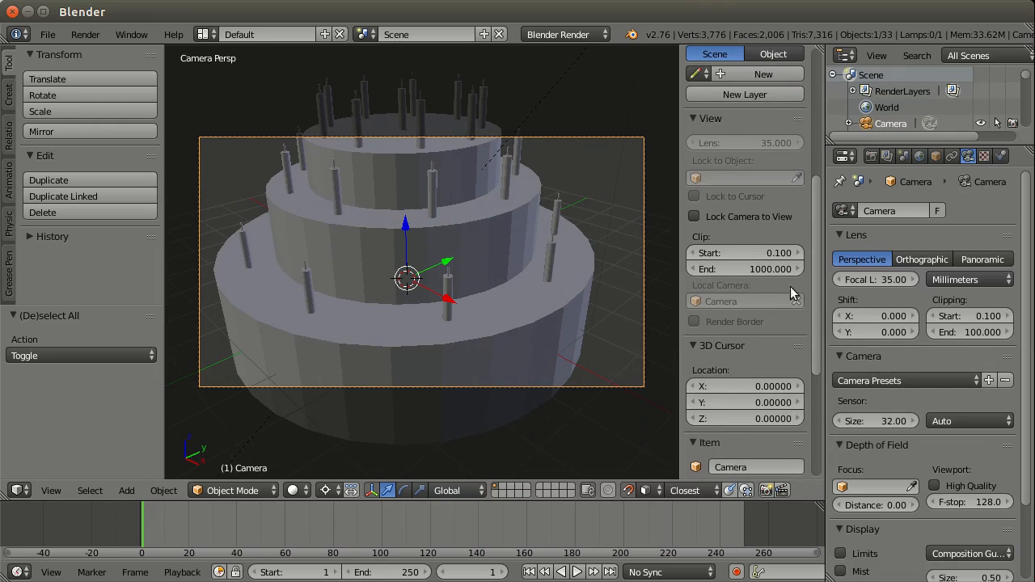
pyautogui.moveTo(683, 91); pyautogui.dragTo(877, 97)
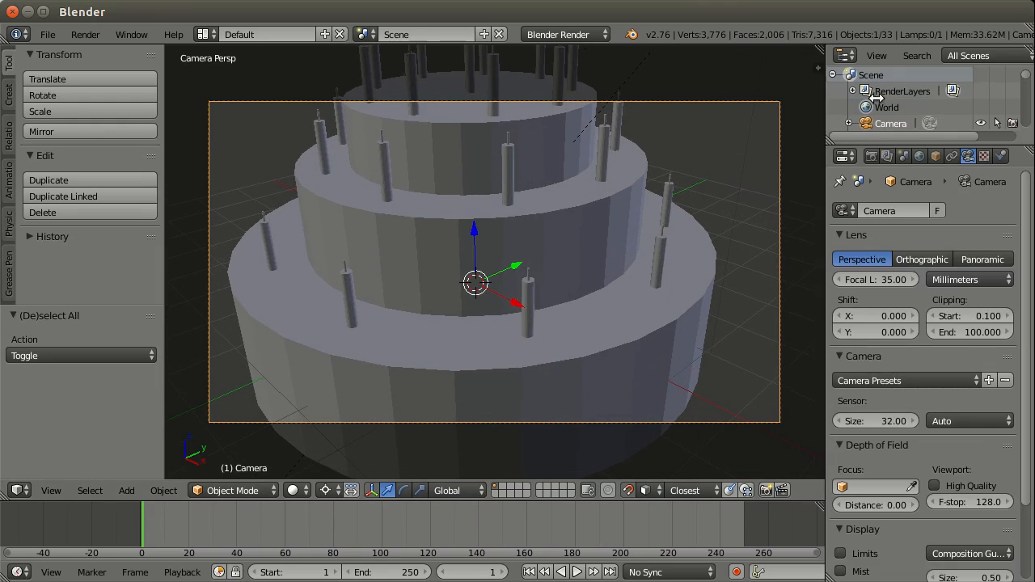
pyautogui.click(818, 68)
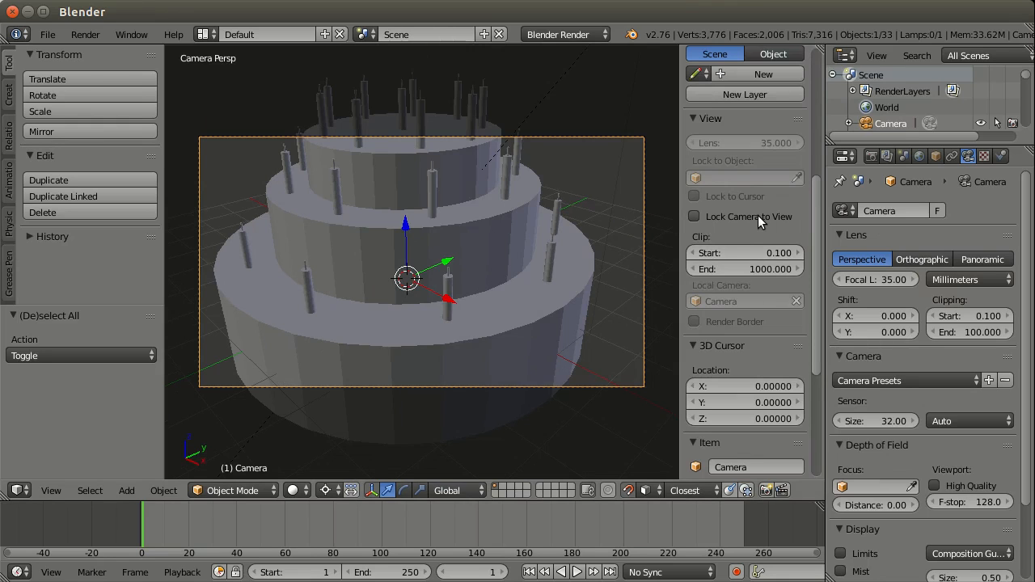
pyautogui.click(694, 217)
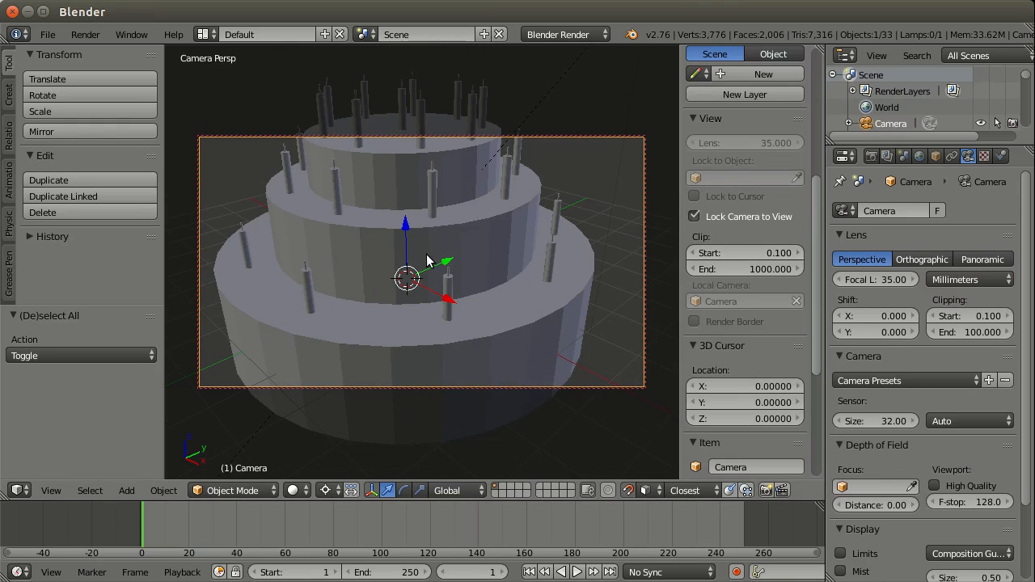
# Step: Reframe the locked camera so the whole cake with all its candles fits inside the frame, and render it
pyautogui.moveTo(428, 259); pyautogui.dragTo(454, 269, button='middle')
pyautogui.scroll(-2, 431, 256)
pyautogui.scroll(1, 435, 258)
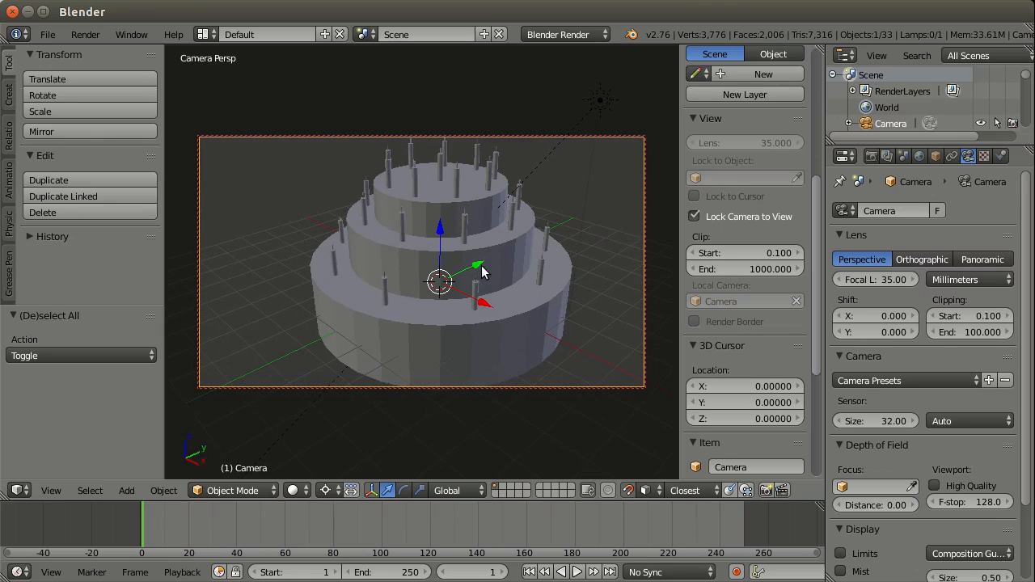
pyautogui.scroll(-1, 479, 265)
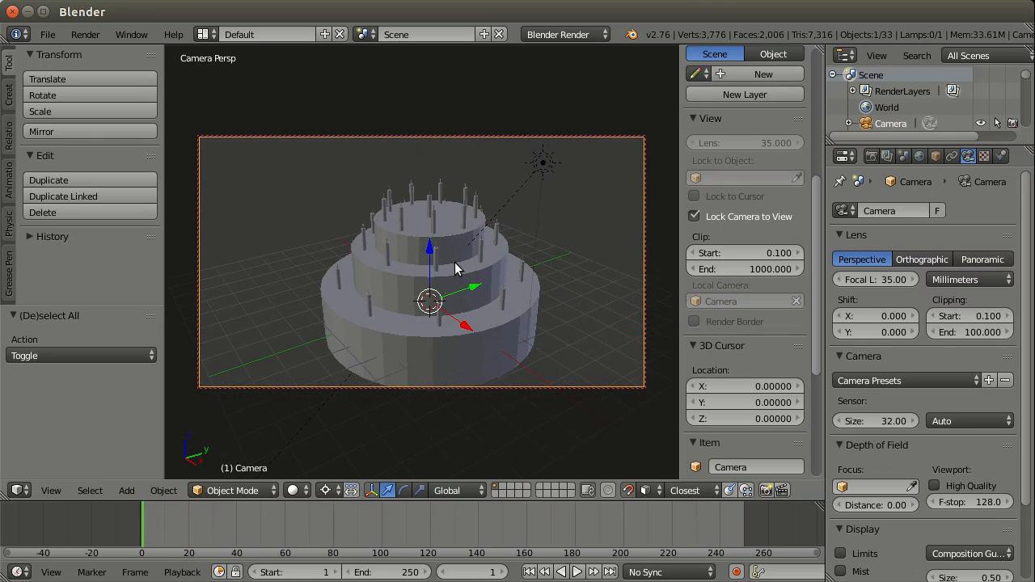
pyautogui.scroll(2, 455, 269)
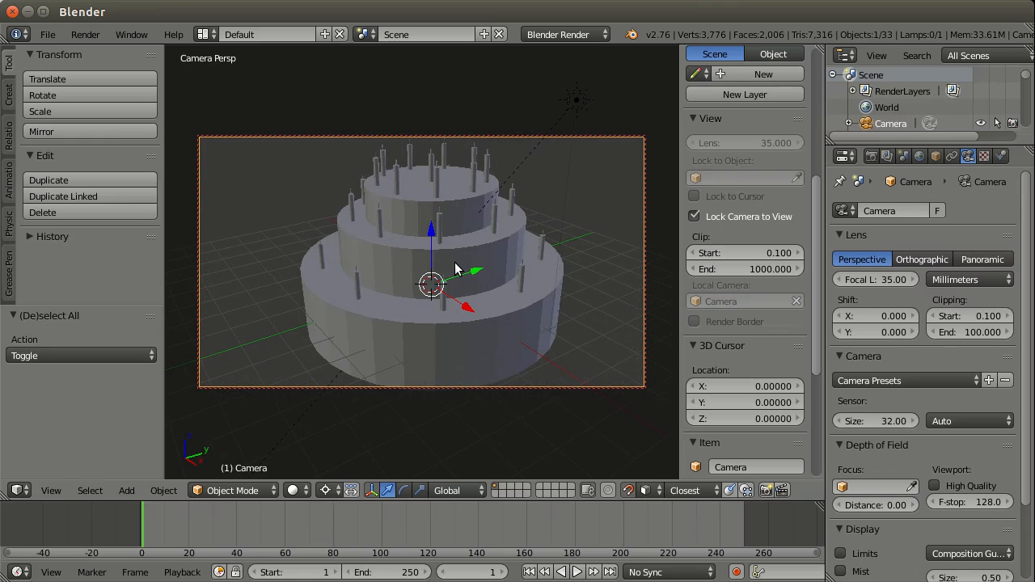
pyautogui.scroll(-3, 455, 269)
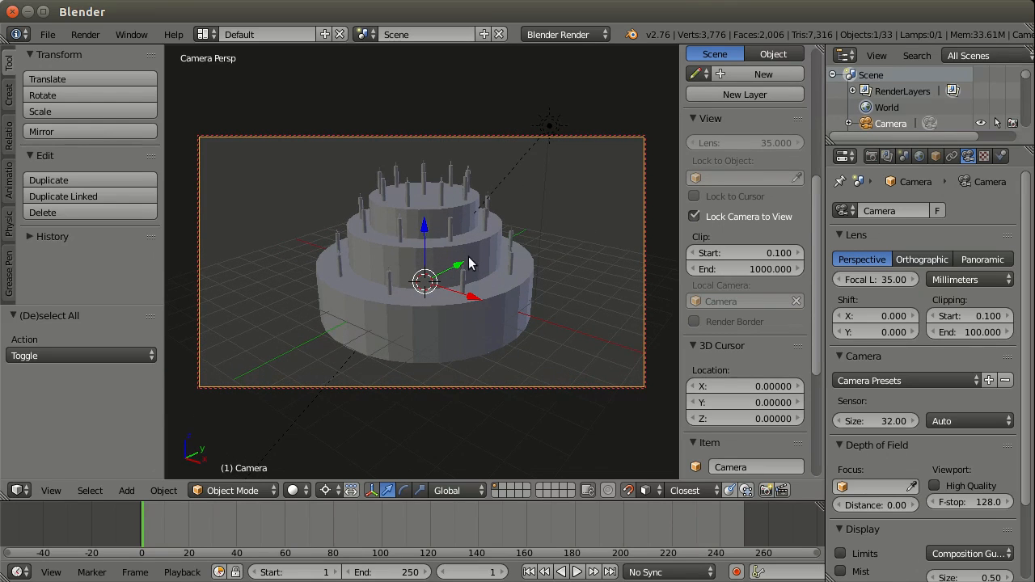
pyautogui.keyDown('shift'); pyautogui.moveTo(469, 263); pyautogui.dragTo(475, 264, button='middle'); pyautogui.keyUp('shift')
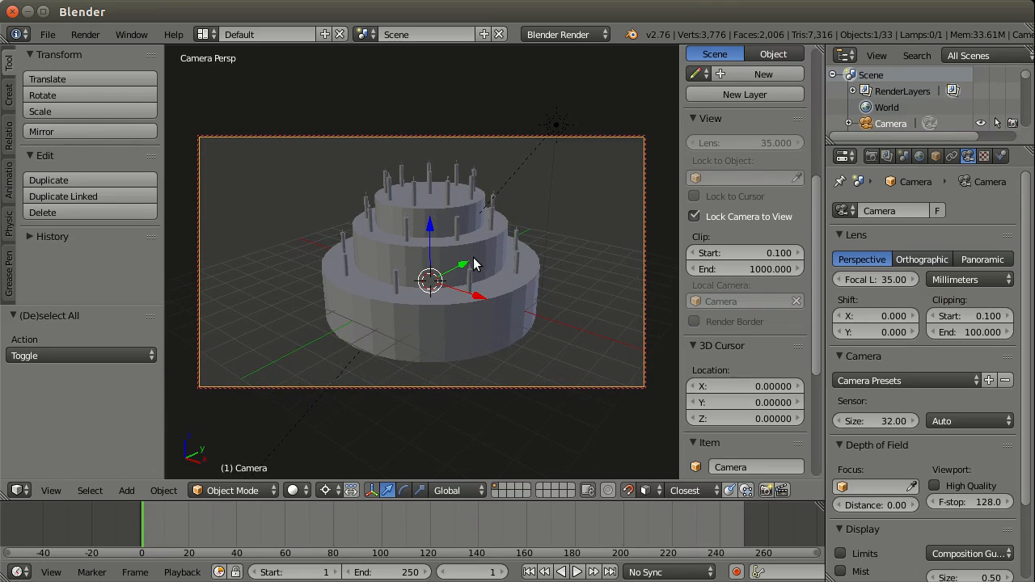
pyautogui.press('F12')
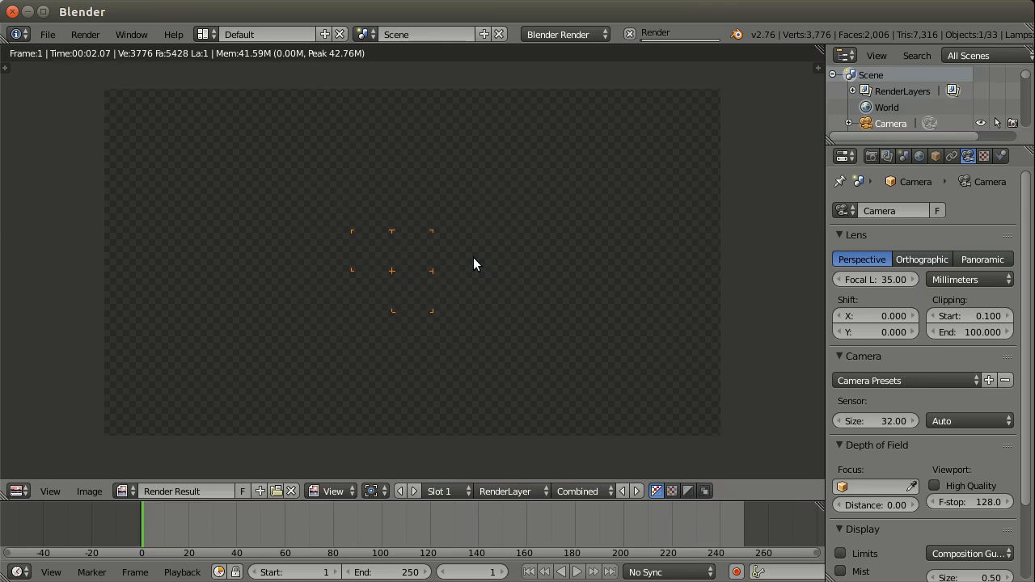